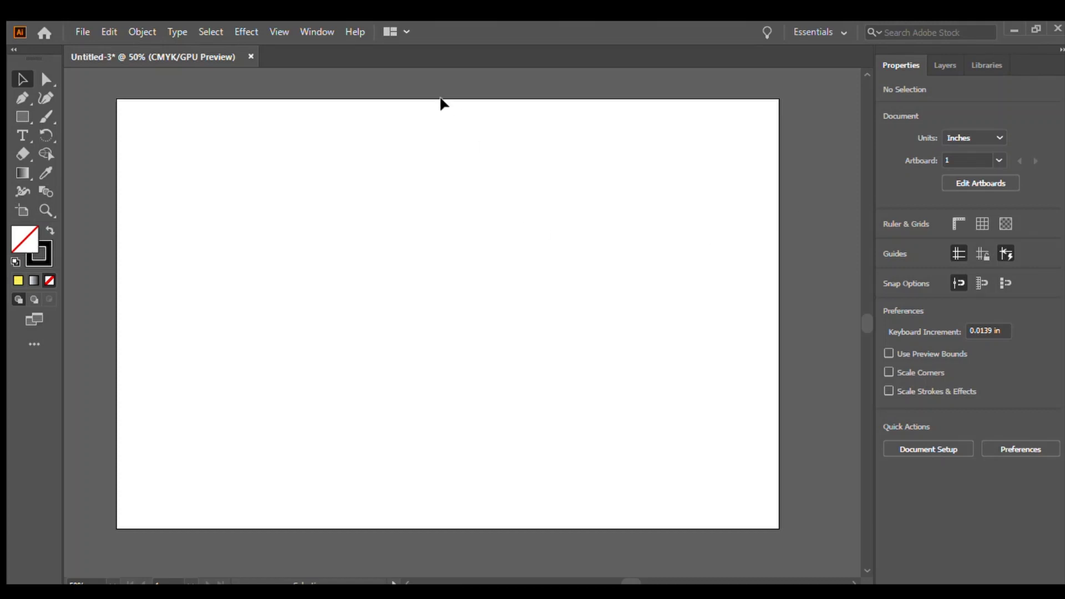
Draw a five-pointed star about 2.95 in wide in the upper-left part of the artboard
{"action": "left_click", "coordinate": [18, 117]}
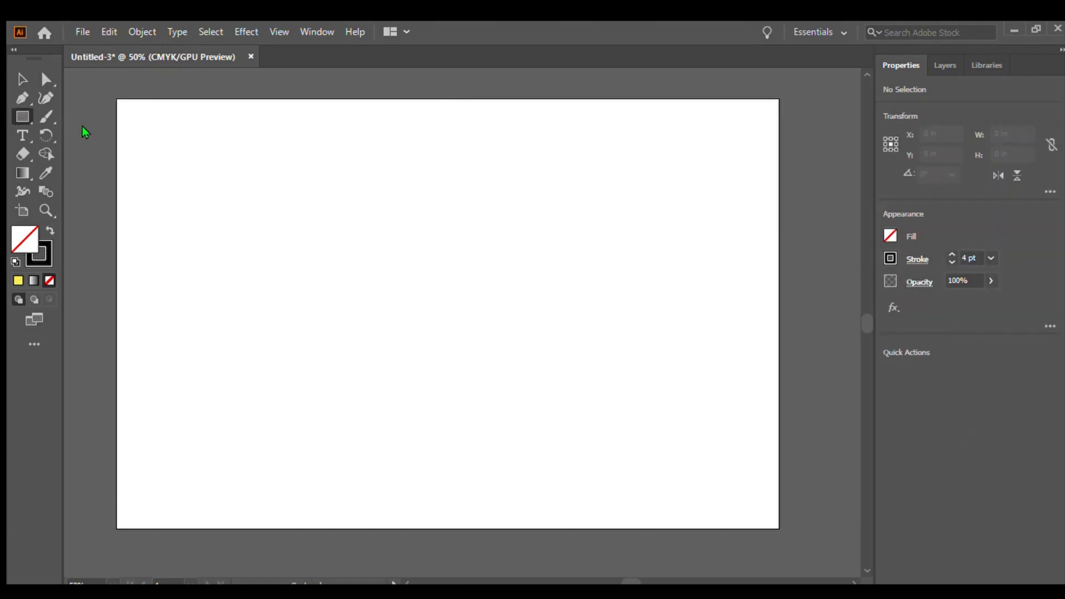
{"action": "key", "text": "shift+m"}
{"action": "left_click_drag", "start_coordinate": [273, 216], "coordinate": [233, 169]}
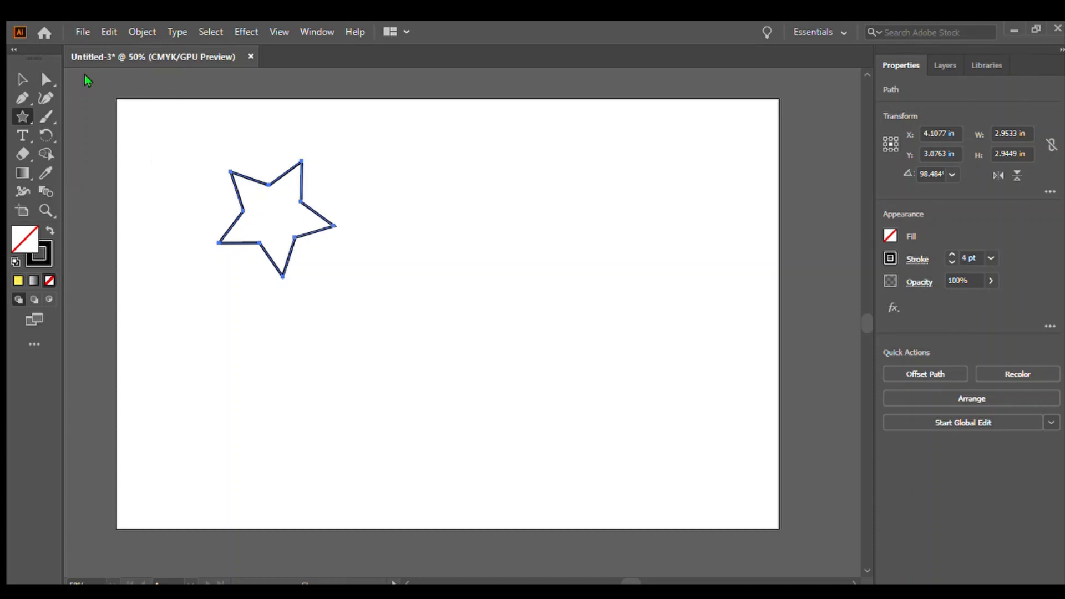
Draw an upright triangle about 2.72 in wide over the star and move it to the star's right side
{"action": "left_click", "coordinate": [53, 173]}
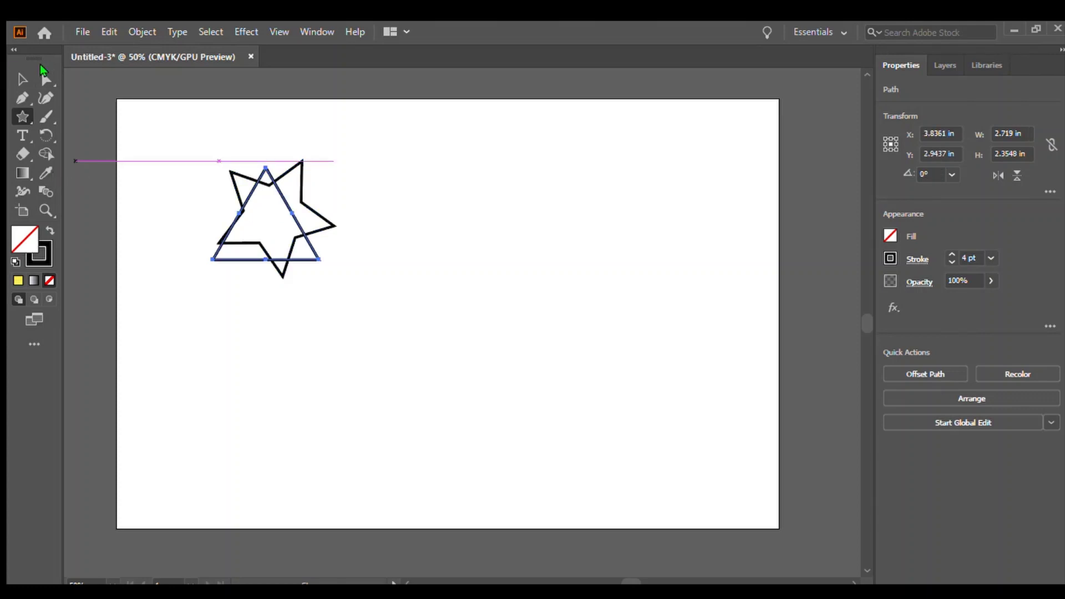
{"action": "left_click", "coordinate": [21, 78]}
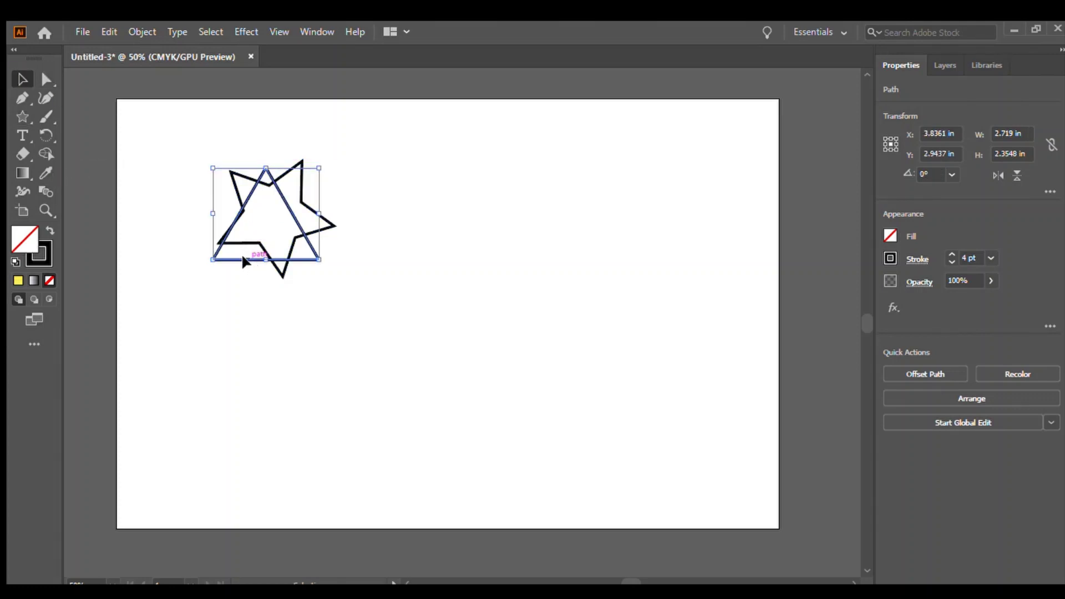
{"action": "left_click_drag", "start_coordinate": [244, 261], "coordinate": [371, 256]}
{"action": "left_click", "coordinate": [294, 280]}
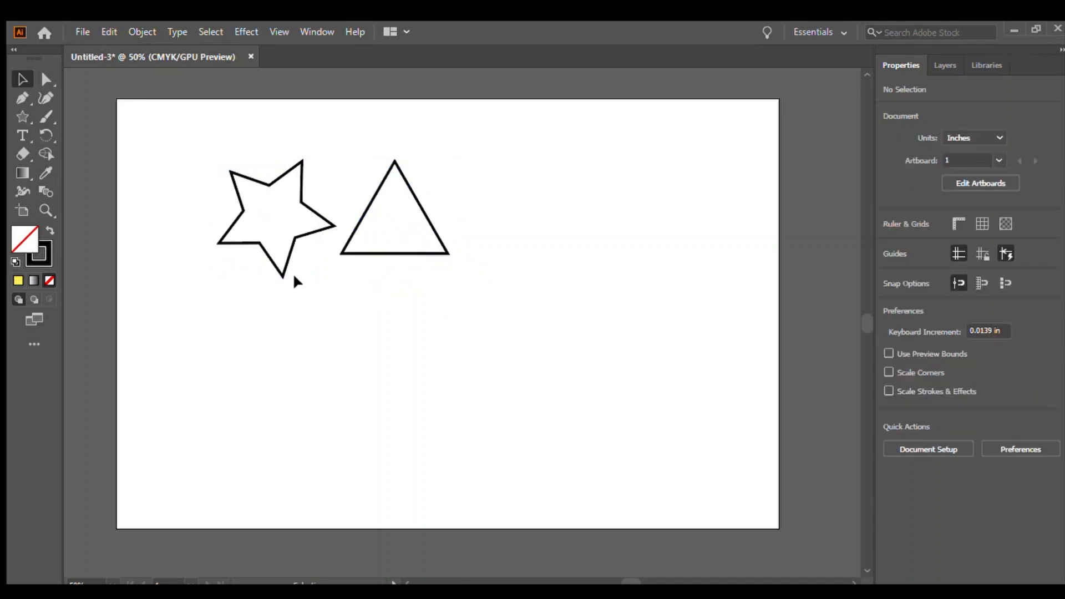
Delete the five-pointed star
{"action": "left_click", "coordinate": [279, 274]}
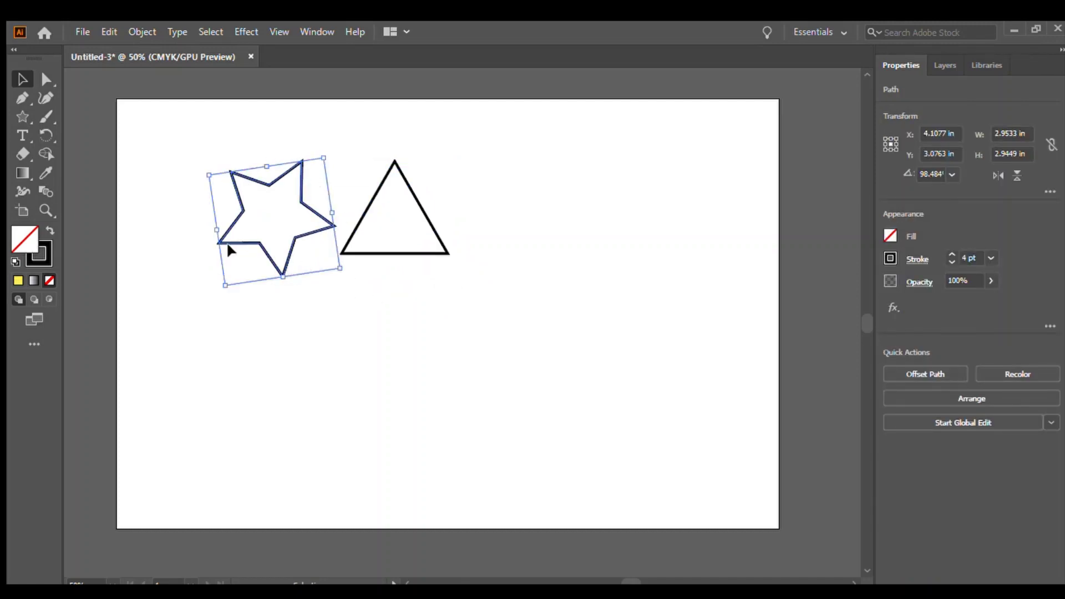
{"action": "left_click", "coordinate": [260, 291]}
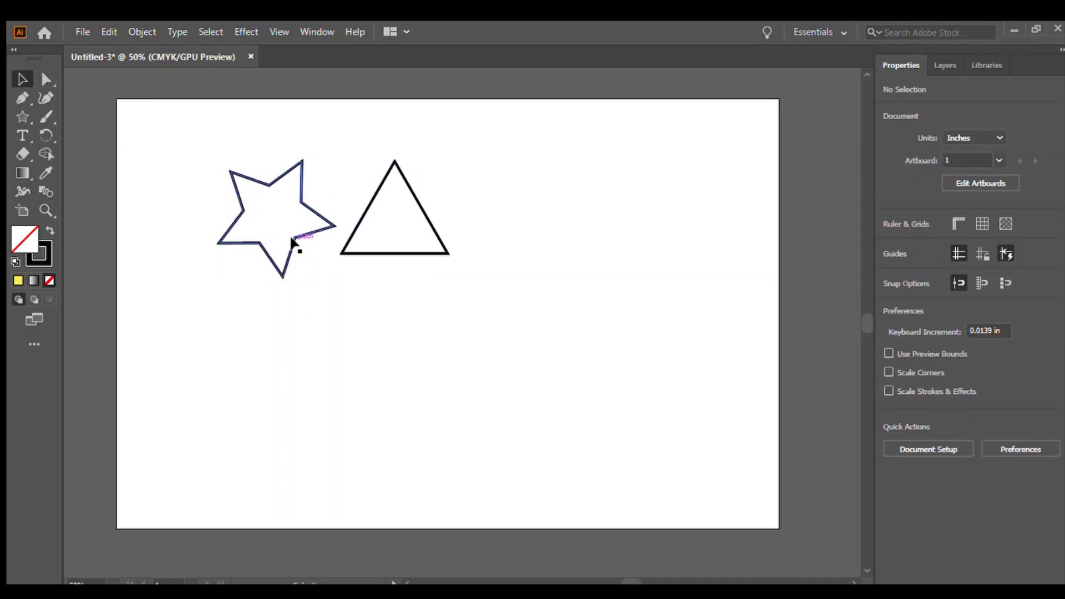
{"action": "left_click", "coordinate": [292, 246]}
{"action": "key", "text": "Delete"}
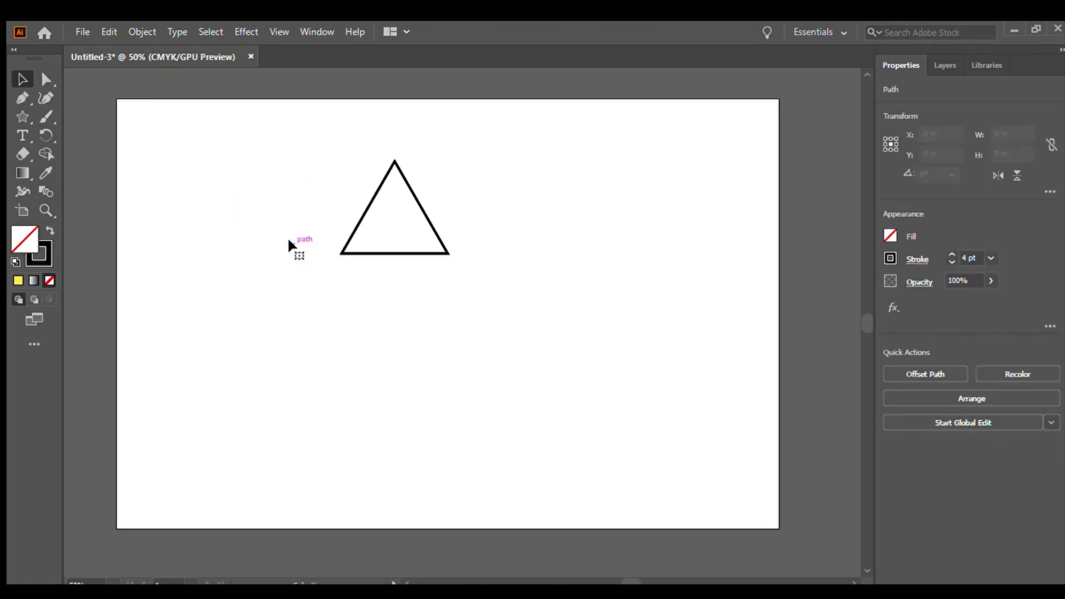
Move the triangle to the lower half of the artboard and give it a dark brown fill with no stroke
{"action": "left_click_drag", "start_coordinate": [350, 123], "coordinate": [352, 407]}
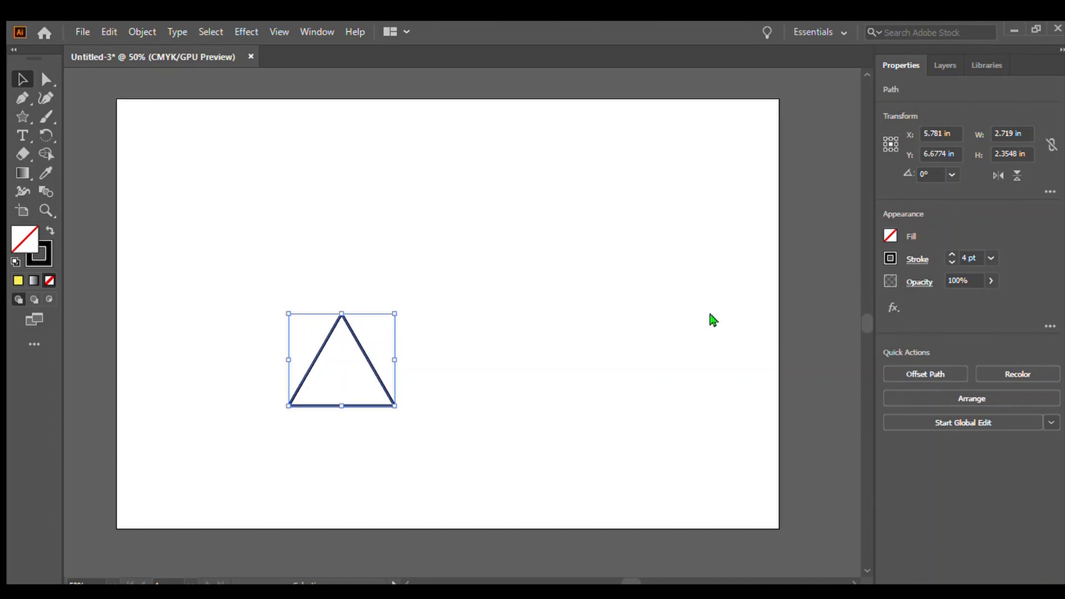
{"action": "key", "text": "slash"}
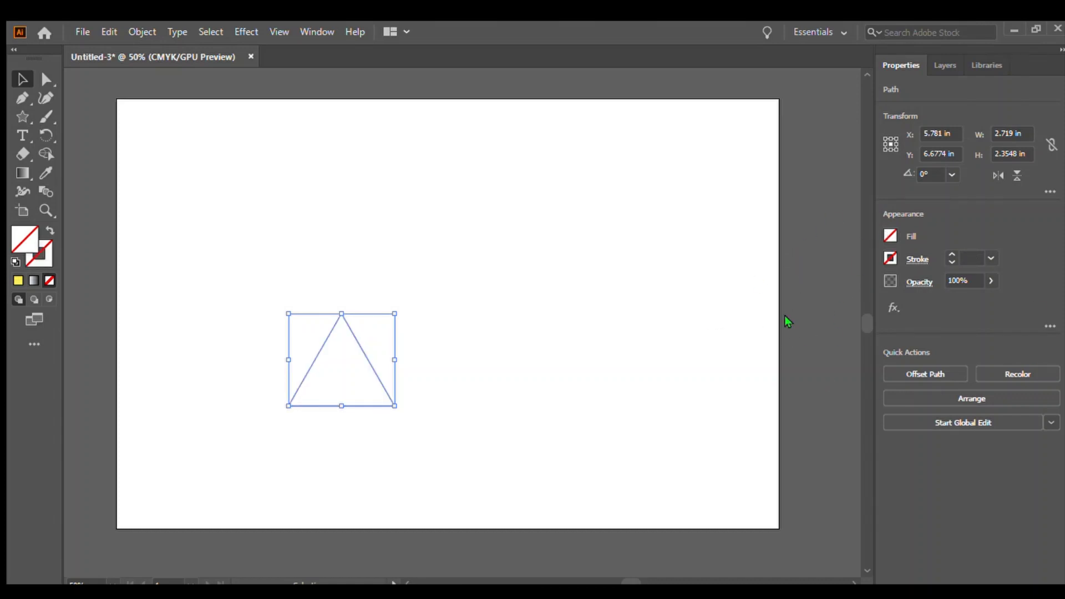
{"action": "key", "text": "comma"}
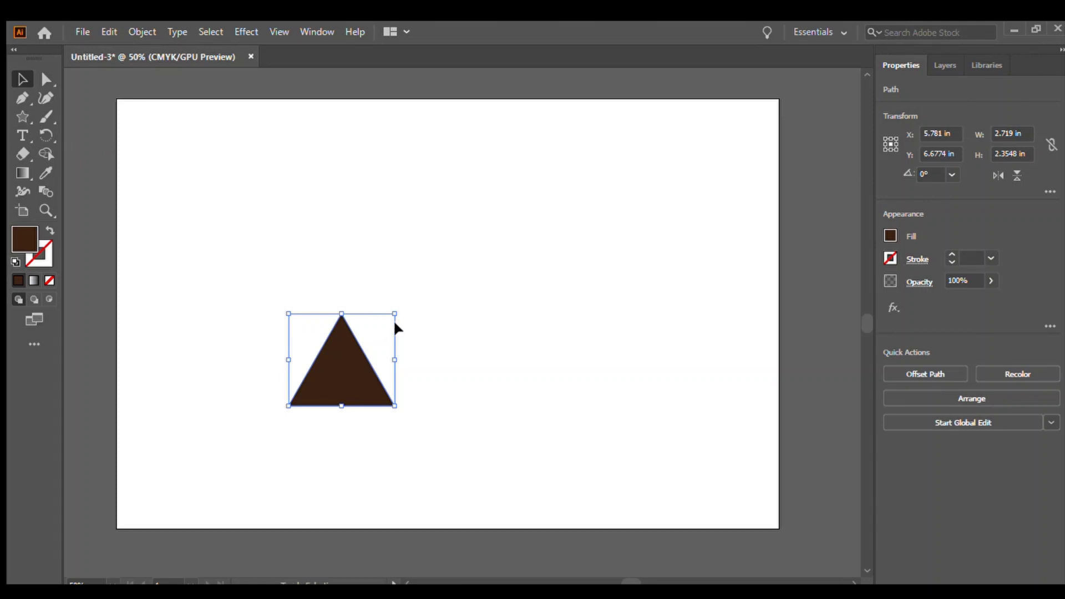
Enlarge the triangle proportionally to about 3.16 in wide and place a copy of it at the artboard's upper-right corner
{"action": "left_click_drag", "start_coordinate": [396, 314], "coordinate": [412, 299]}
{"action": "left_click", "coordinate": [485, 314]}
{"action": "left_click", "coordinate": [367, 374]}
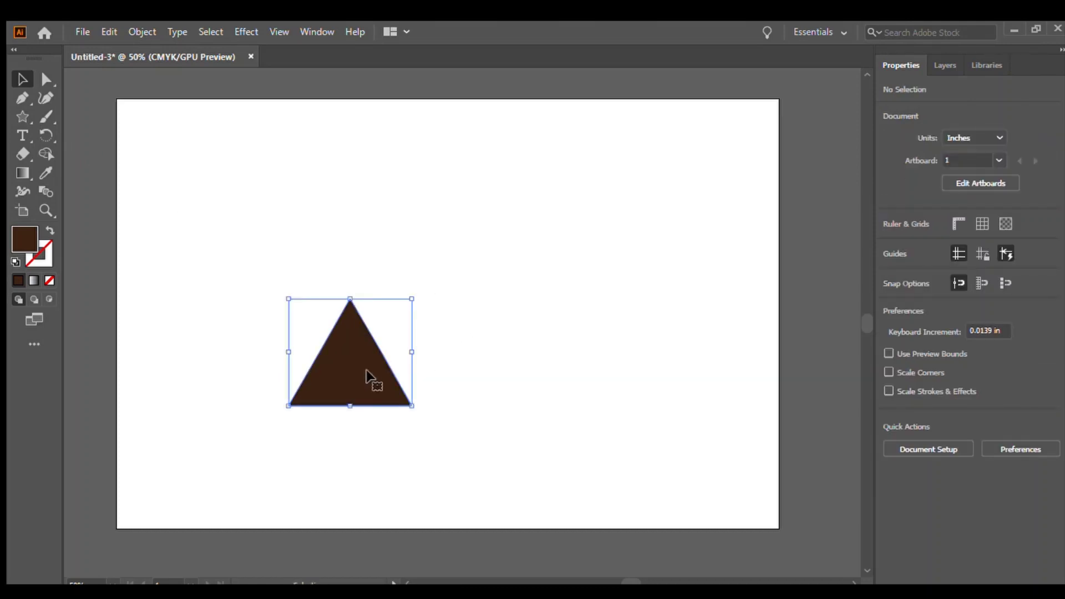
{"action": "key", "text": "ctrl+c"}
{"action": "key", "text": "ctrl+v"}
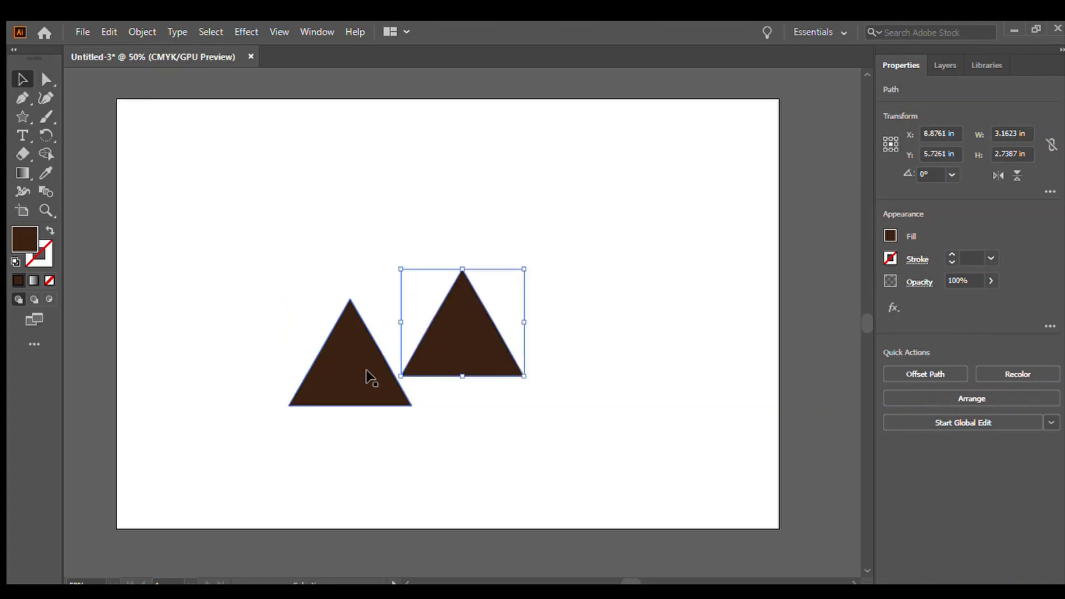
{"action": "left_click_drag", "start_coordinate": [476, 352], "coordinate": [736, 189]}
{"action": "left_click", "coordinate": [815, 333]}
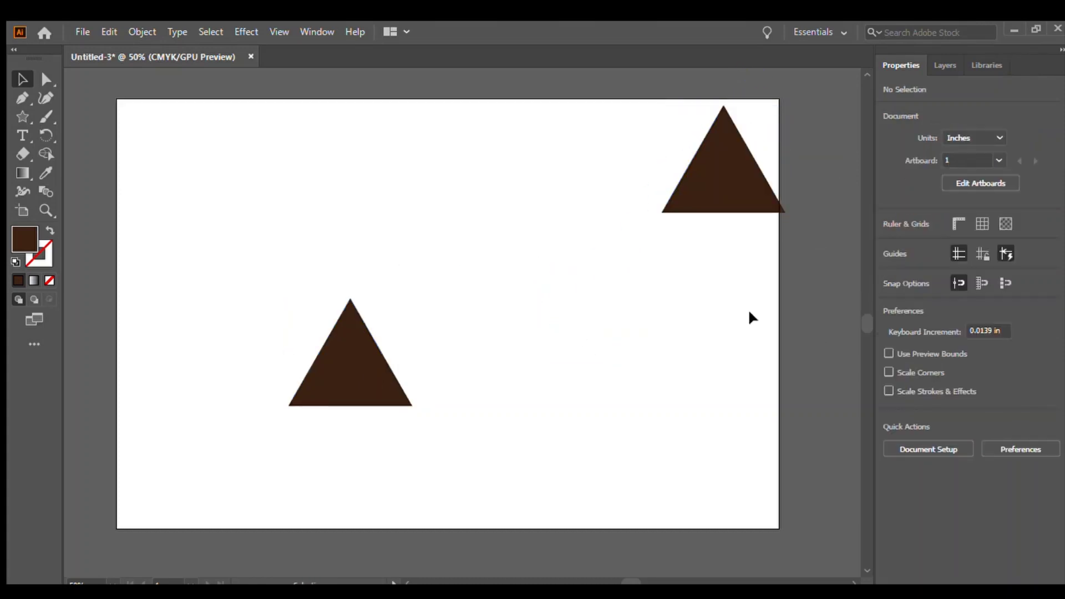
Draw a closed snow cap about 1.26 in tall over the lower triangle's peak with the Pen tool, giving it a zigzag lower edge
{"action": "left_click", "coordinate": [352, 366]}
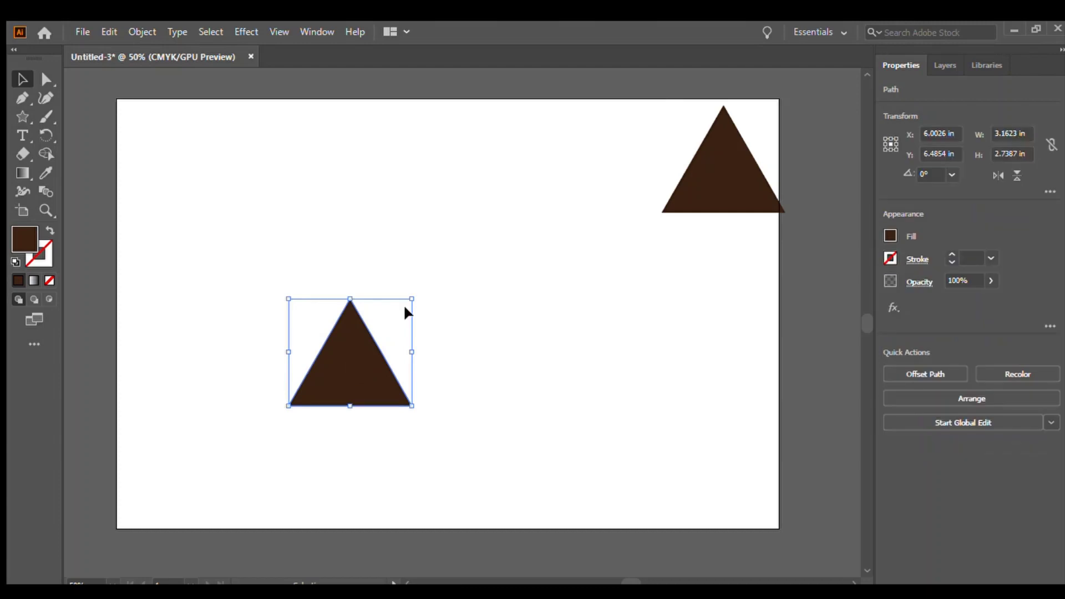
{"action": "left_click", "coordinate": [191, 232]}
{"action": "key", "text": "ctrl+1"}
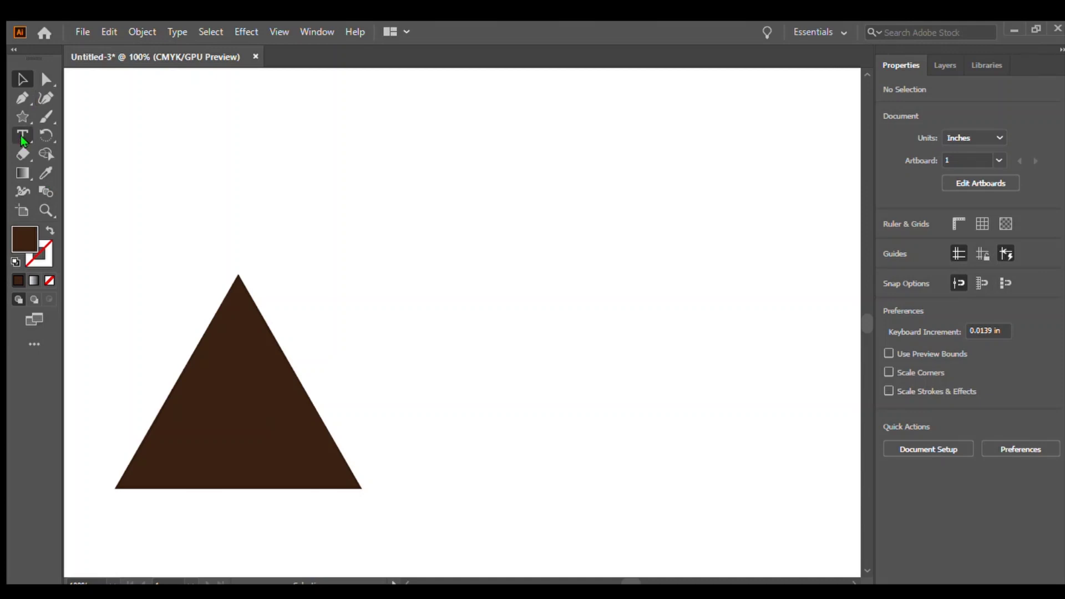
{"action": "left_click", "coordinate": [21, 98]}
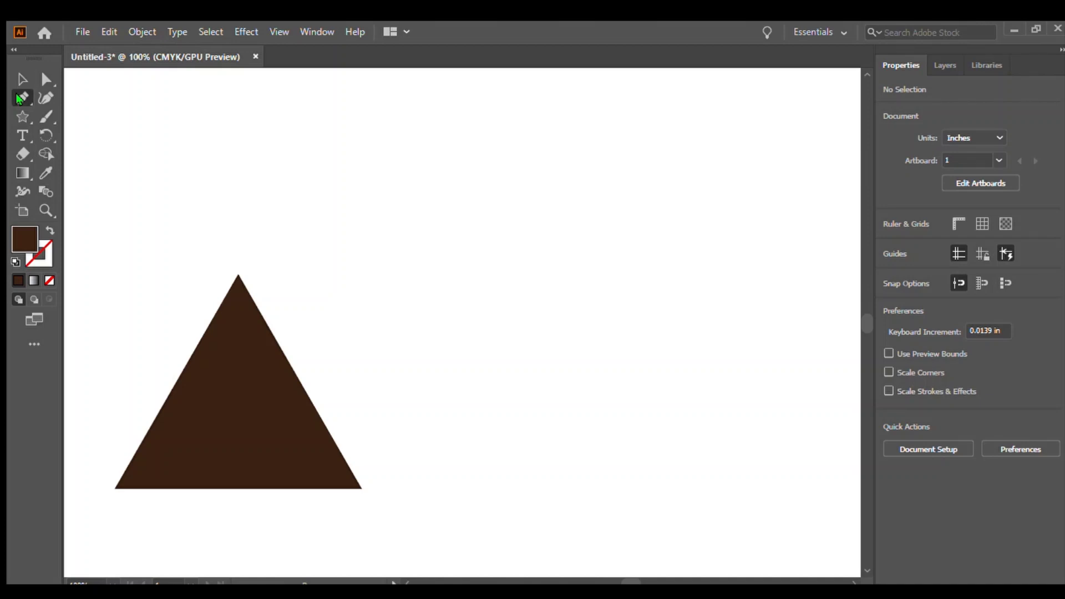
{"action": "left_click_drag", "start_coordinate": [201, 349], "coordinate": [209, 365]}
{"action": "left_click", "coordinate": [208, 370]}
{"action": "left_click", "coordinate": [225, 354]}
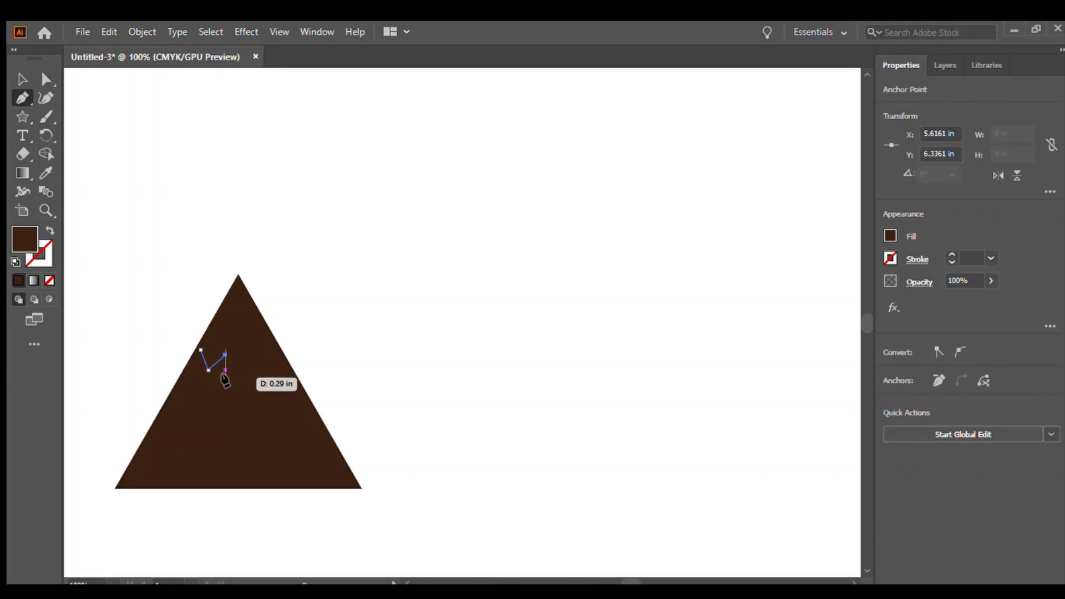
{"action": "left_click", "coordinate": [230, 373]}
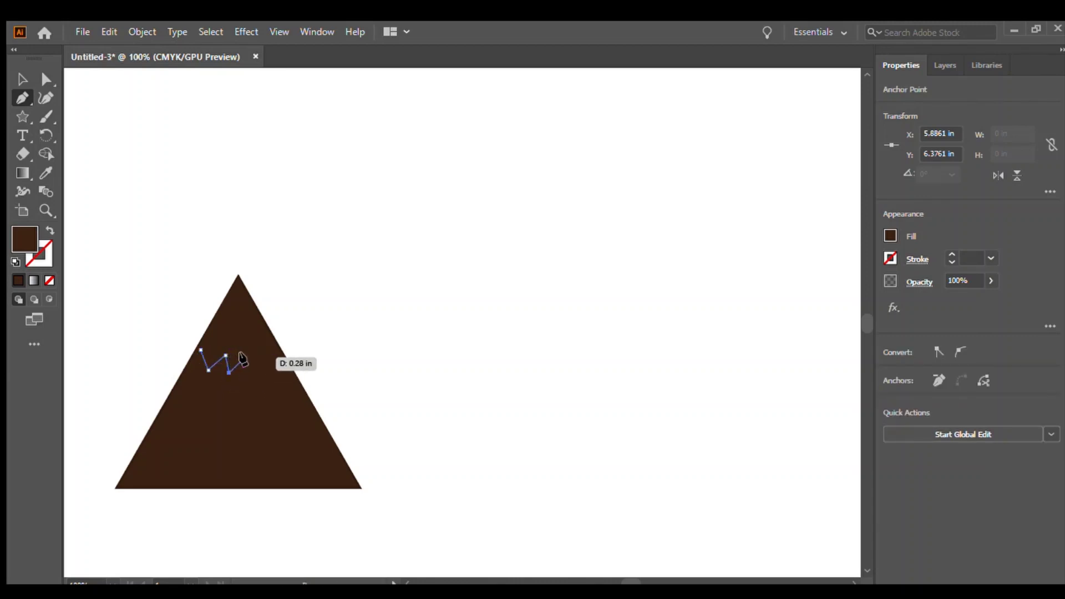
{"action": "left_click", "coordinate": [251, 357]}
{"action": "left_click", "coordinate": [265, 373]}
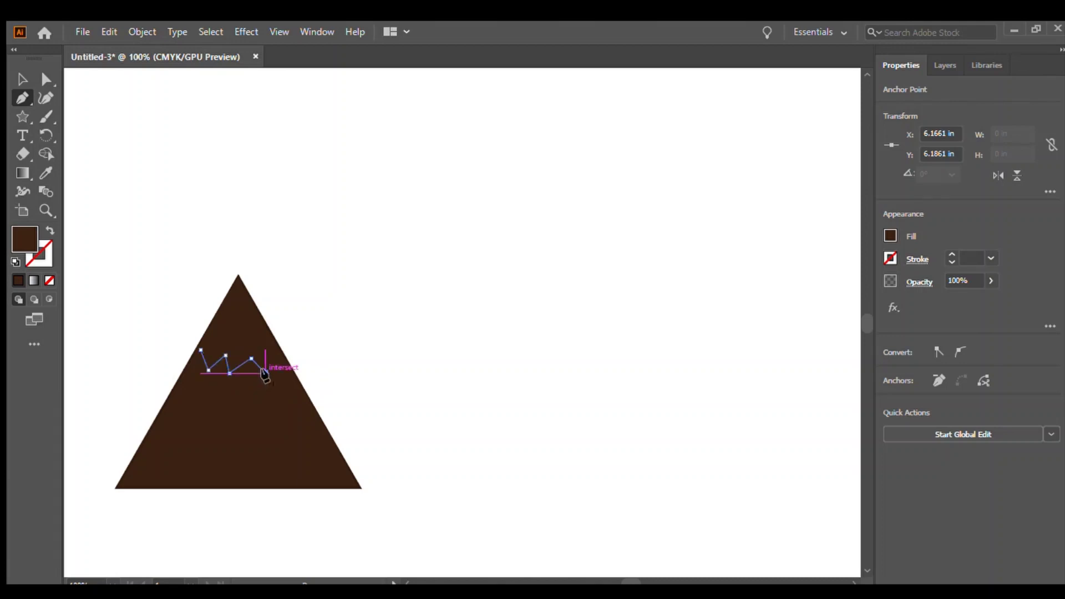
{"action": "left_click", "coordinate": [285, 356]}
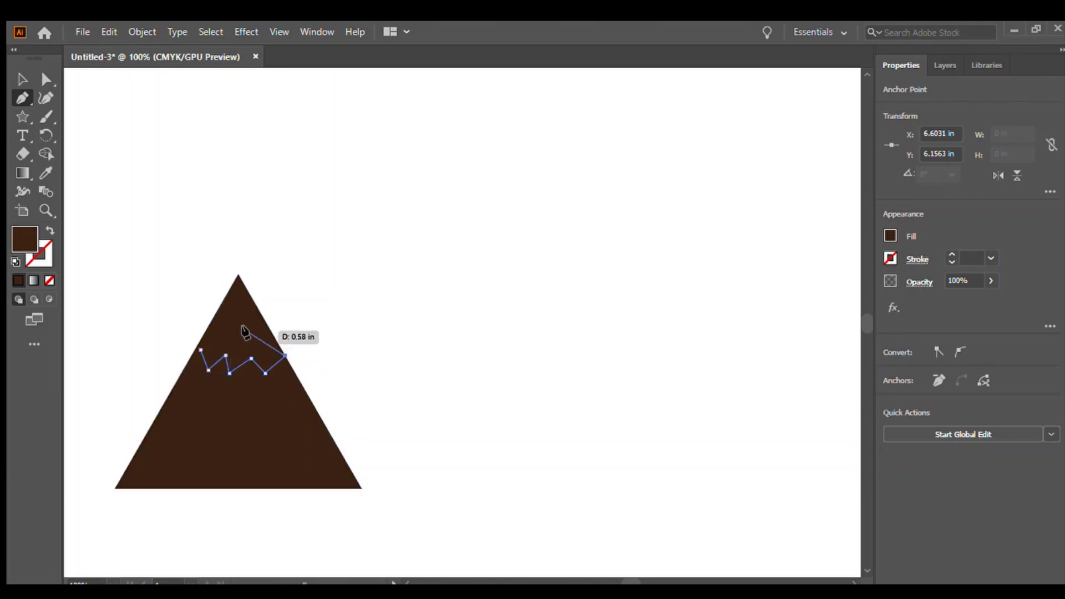
{"action": "left_click", "coordinate": [238, 275]}
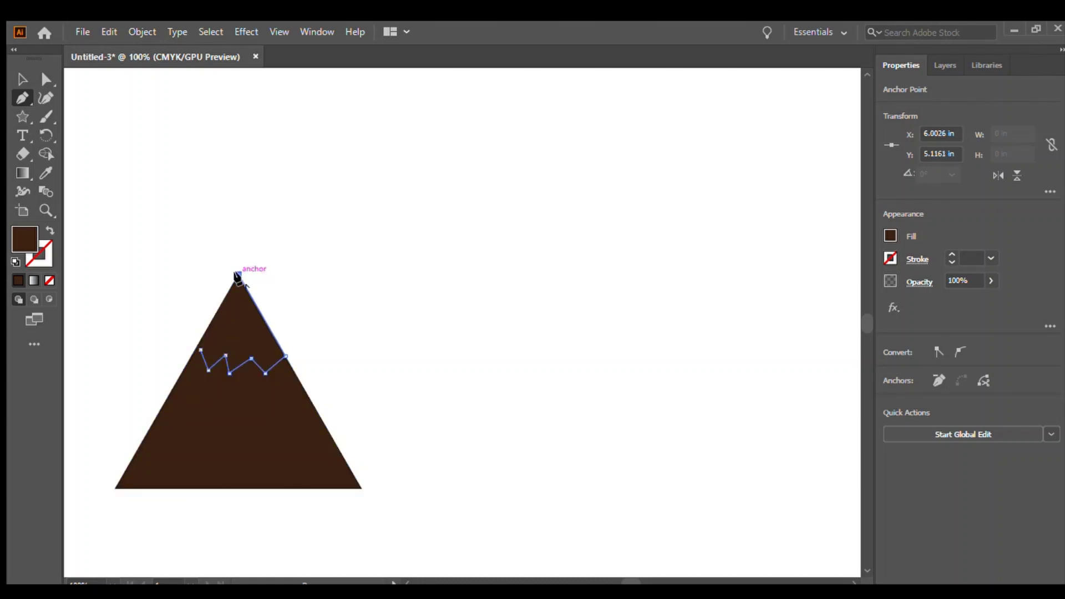
{"action": "left_click", "coordinate": [199, 349]}
{"action": "key", "text": "v"}
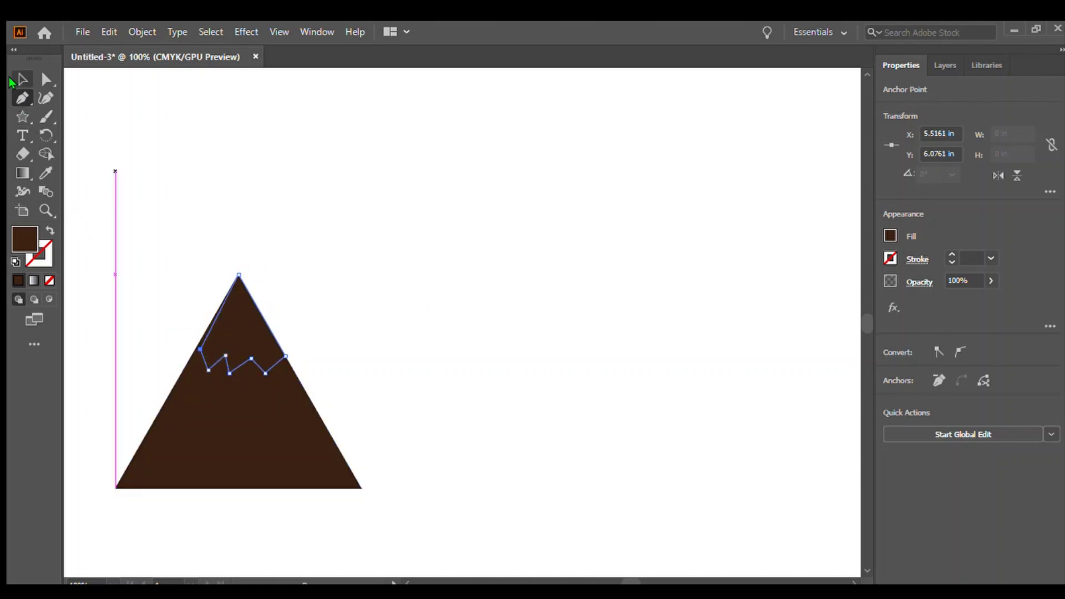
{"action": "left_click", "coordinate": [181, 312]}
Resize the snow cap to about 1.16 in wide and 1.34 in tall so it covers the triangle's peak
{"action": "left_click", "coordinate": [212, 365]}
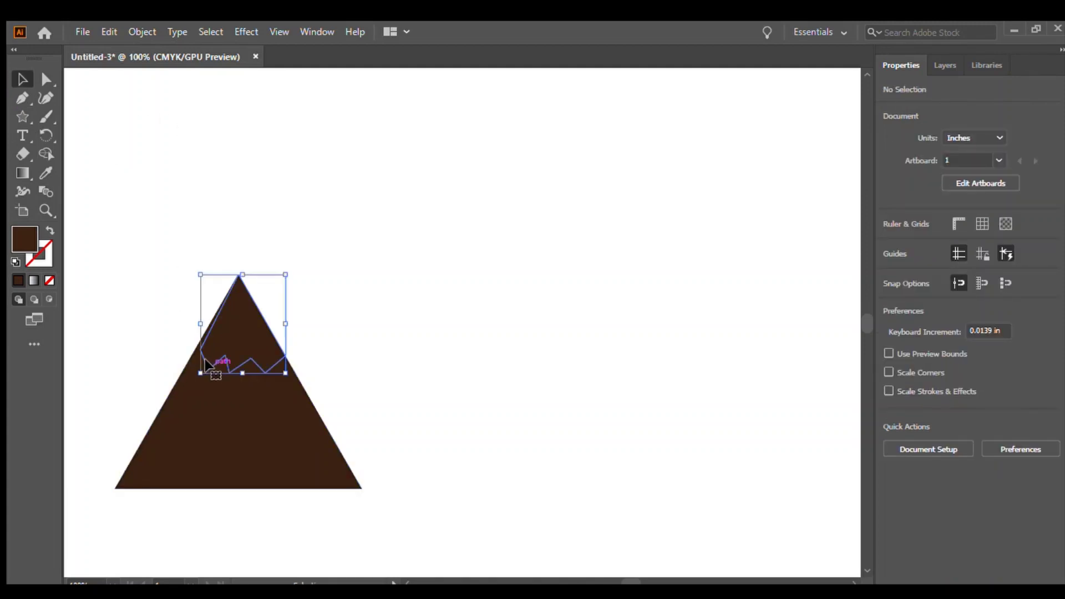
{"action": "left_click_drag", "start_coordinate": [198, 324], "coordinate": [195, 323]}
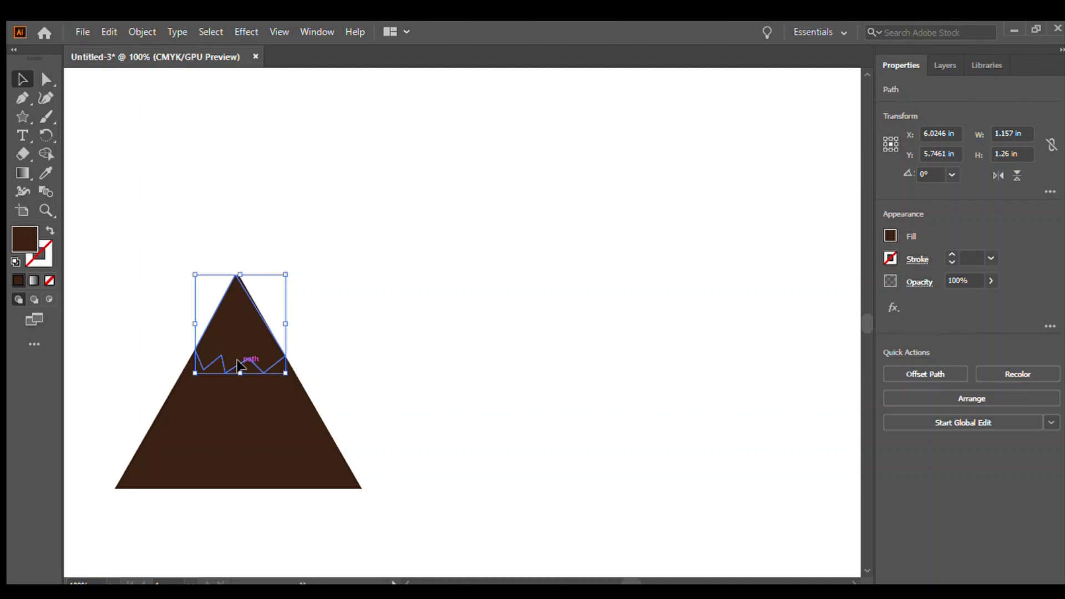
{"action": "left_click_drag", "start_coordinate": [234, 359], "coordinate": [239, 367]}
{"action": "left_click", "coordinate": [471, 266]}
{"action": "left_click", "coordinate": [238, 356]}
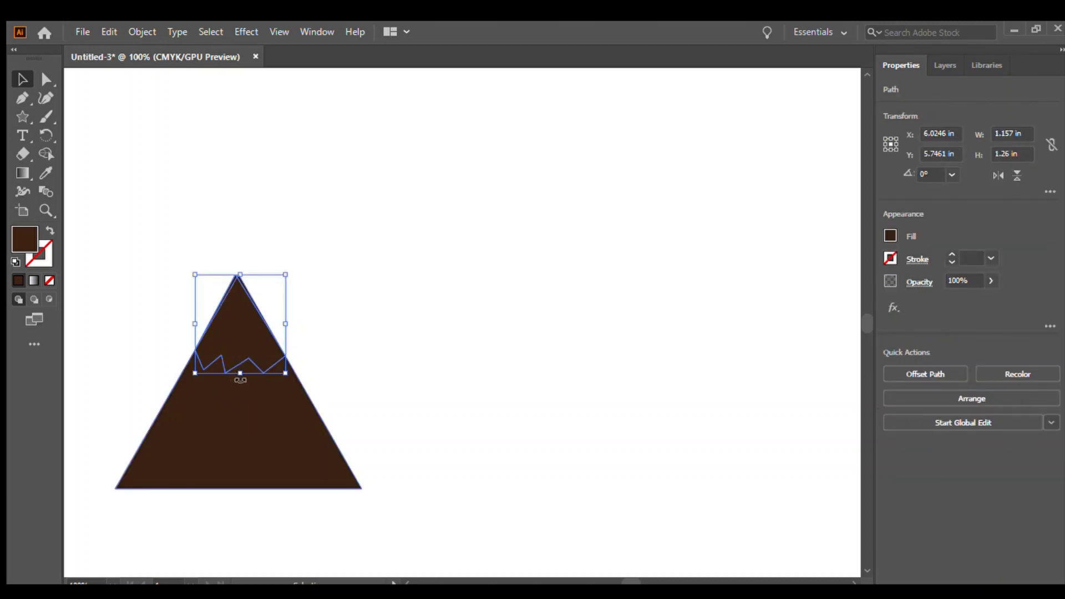
{"action": "left_click_drag", "start_coordinate": [237, 380], "coordinate": [237, 376]}
{"action": "left_click_drag", "start_coordinate": [240, 275], "coordinate": [240, 268]}
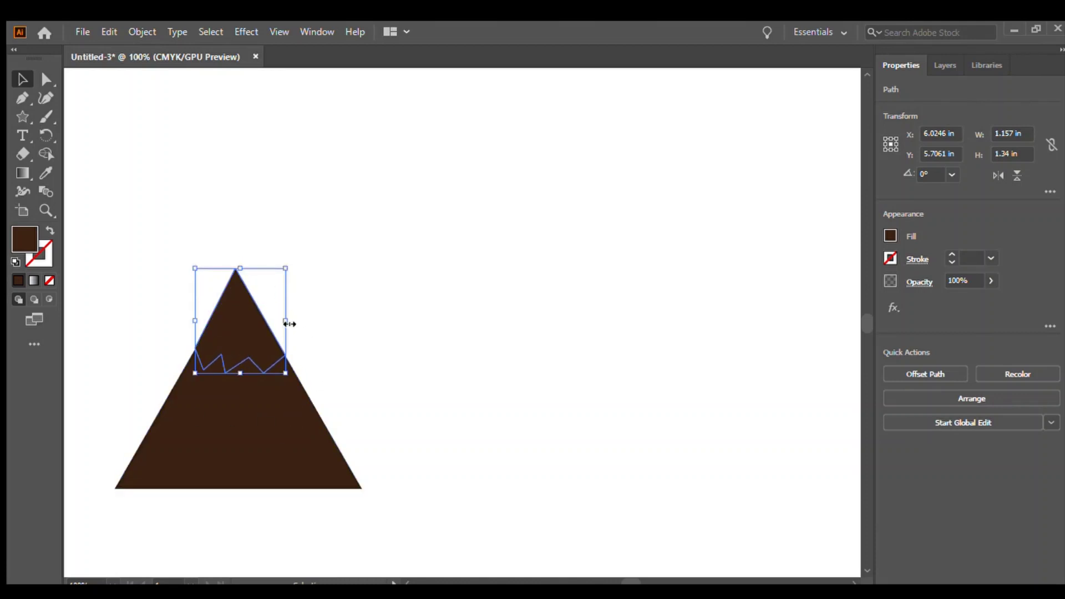
{"action": "left_click_drag", "start_coordinate": [286, 324], "coordinate": [285, 325]}
Fill the snow cap with light grey
{"action": "key", "text": "i"}
{"action": "left_click", "coordinate": [751, 396]}
{"action": "key", "text": "v"}
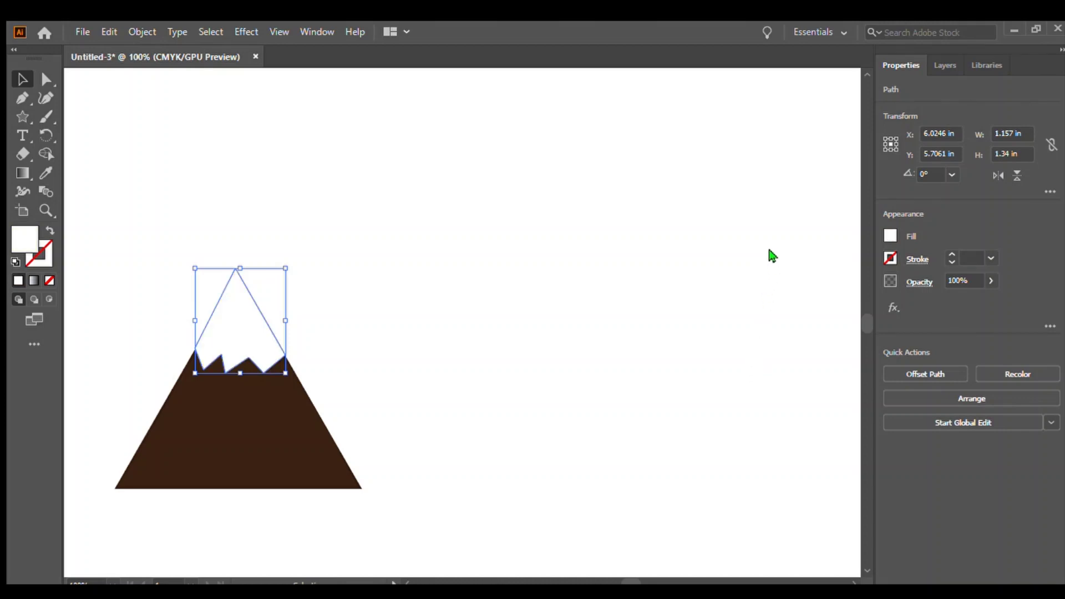
{"action": "key", "text": "i"}
{"action": "left_click", "coordinate": [810, 340]}
{"action": "key", "text": "v"}
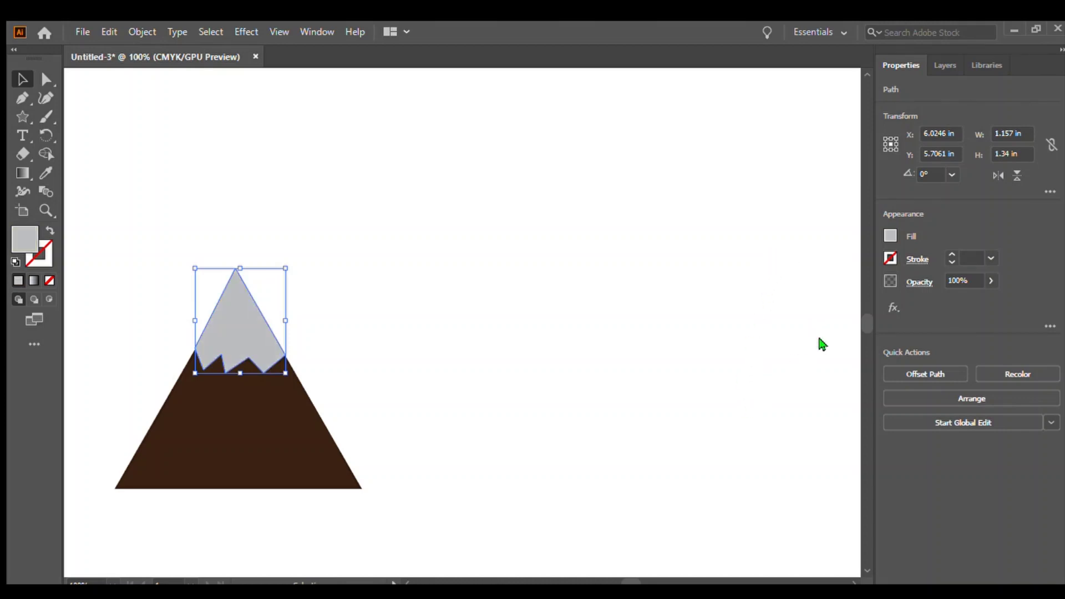
{"action": "key", "text": "i"}
{"action": "left_click", "coordinate": [822, 340]}
{"action": "left_click", "coordinate": [423, 351]}
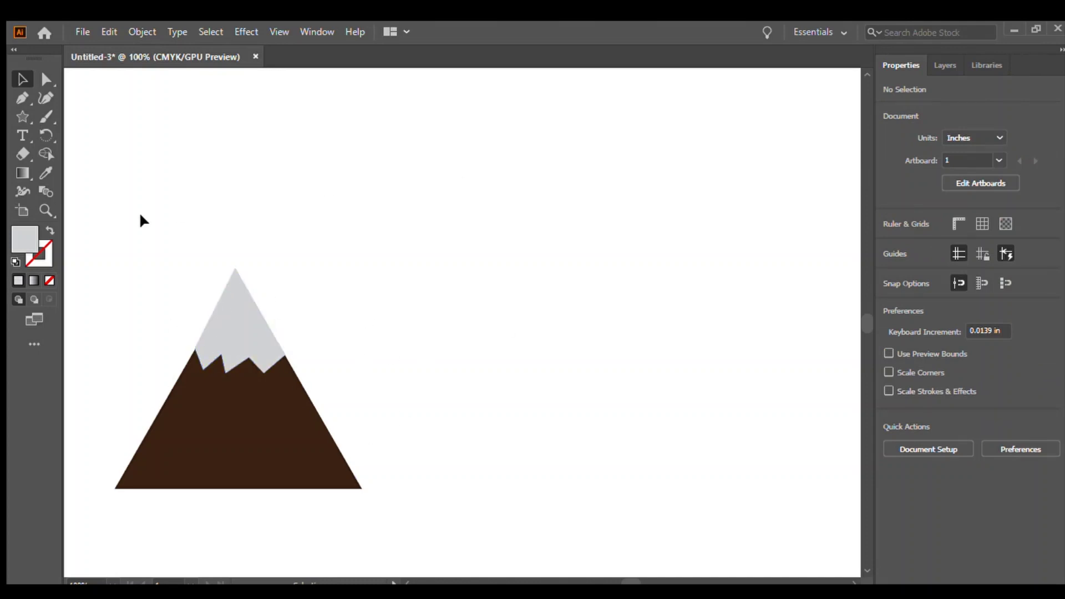
Duplicate the snow-capped mountain twice and arrange the copies in an overlapping row to the right of the original
{"action": "key", "text": "ctrl+minus"}
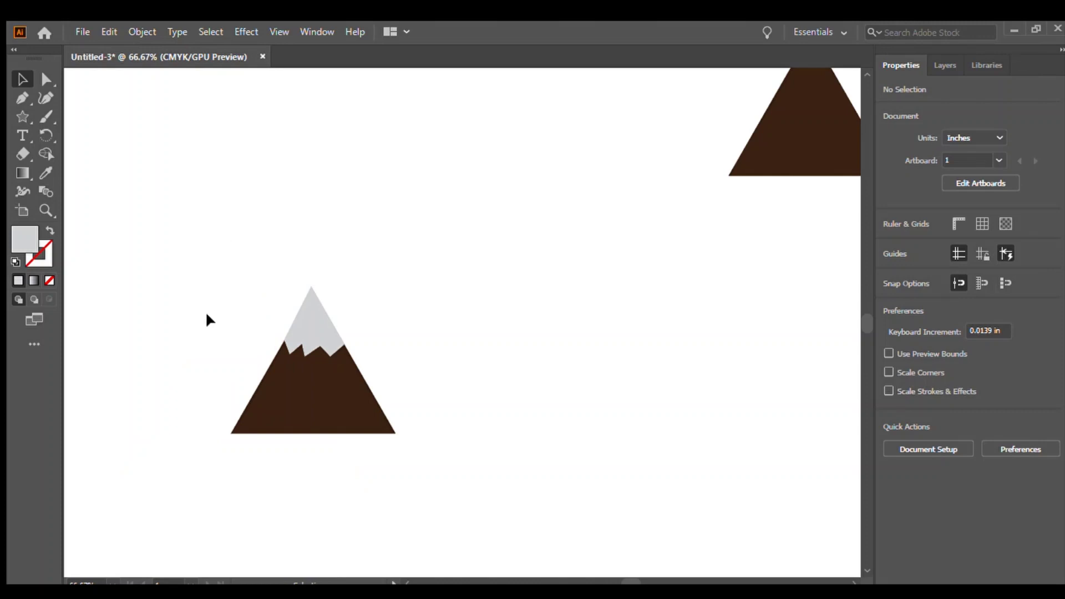
{"action": "left_click_drag", "start_coordinate": [245, 214], "coordinate": [516, 517]}
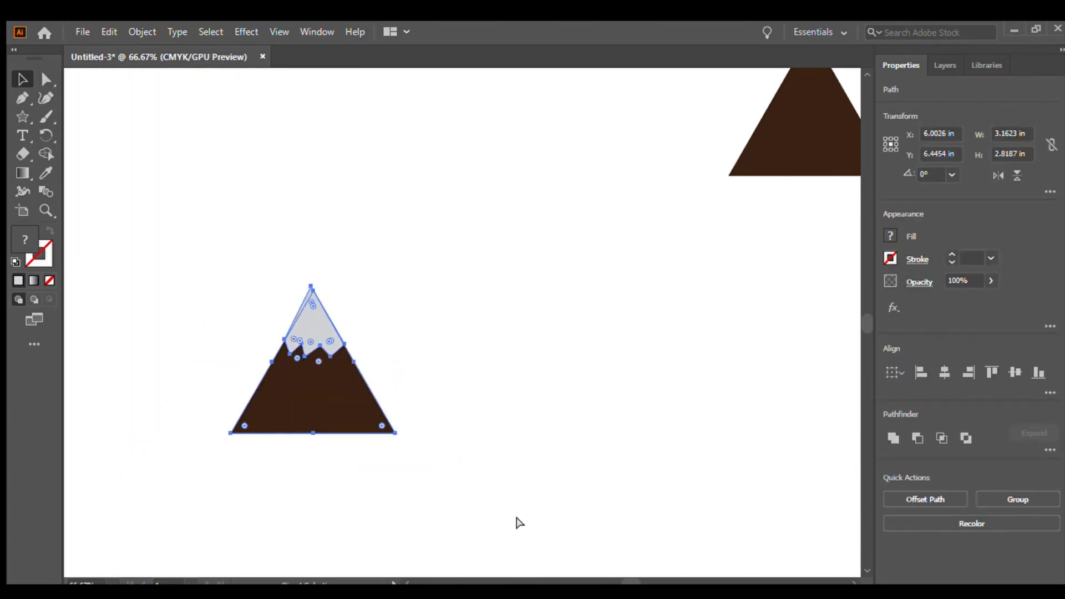
{"action": "key", "text": "ctrl+c"}
{"action": "key", "text": "ctrl+v"}
{"action": "left_click_drag", "start_coordinate": [477, 376], "coordinate": [582, 416]}
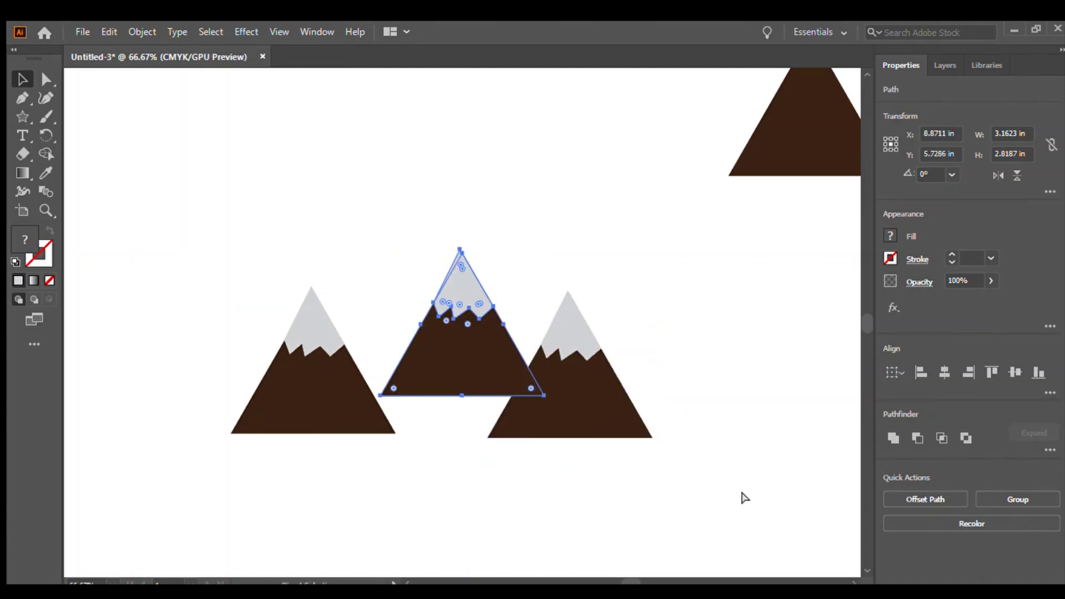
{"action": "left_click", "coordinate": [566, 415]}
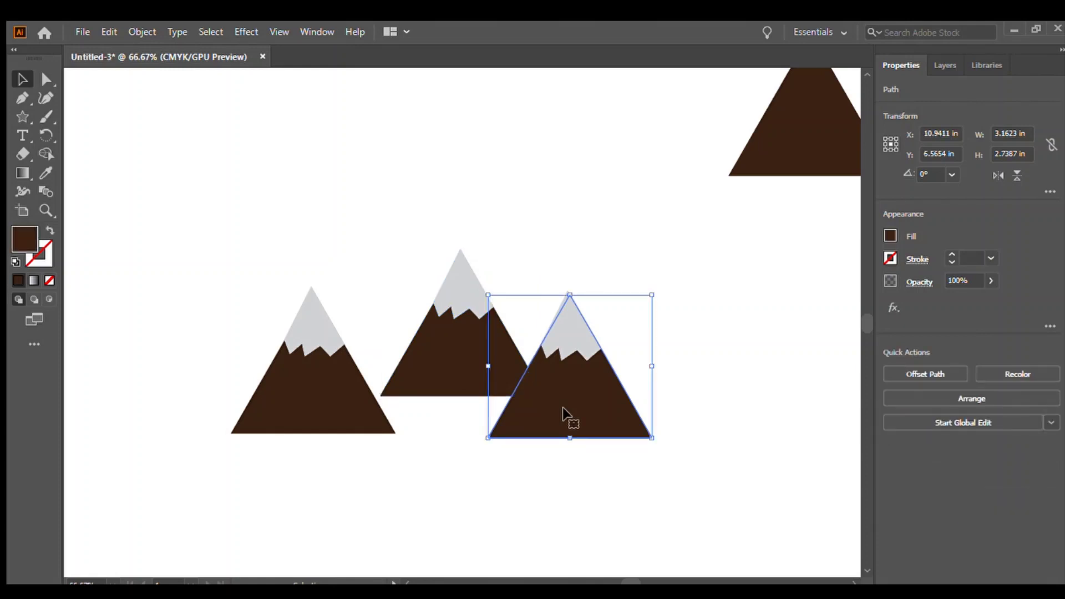
{"action": "left_click_drag", "start_coordinate": [381, 233], "coordinate": [446, 370]}
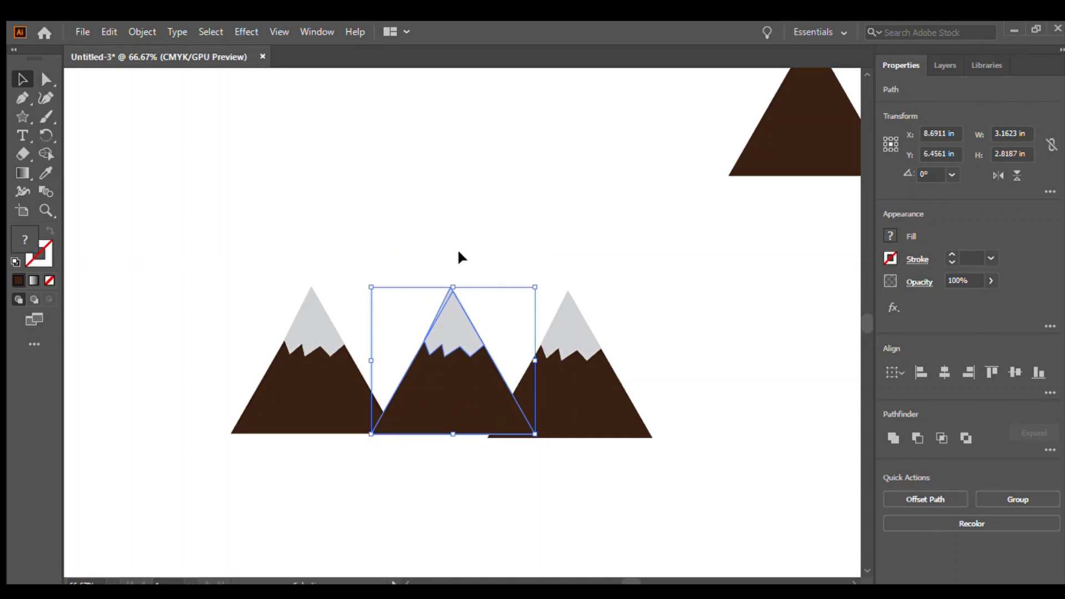
Enlarge the middle snow-capped mountain to about 5.10 in wide and 4.54 in tall
{"action": "left_click_drag", "start_coordinate": [458, 286], "coordinate": [453, 197]}
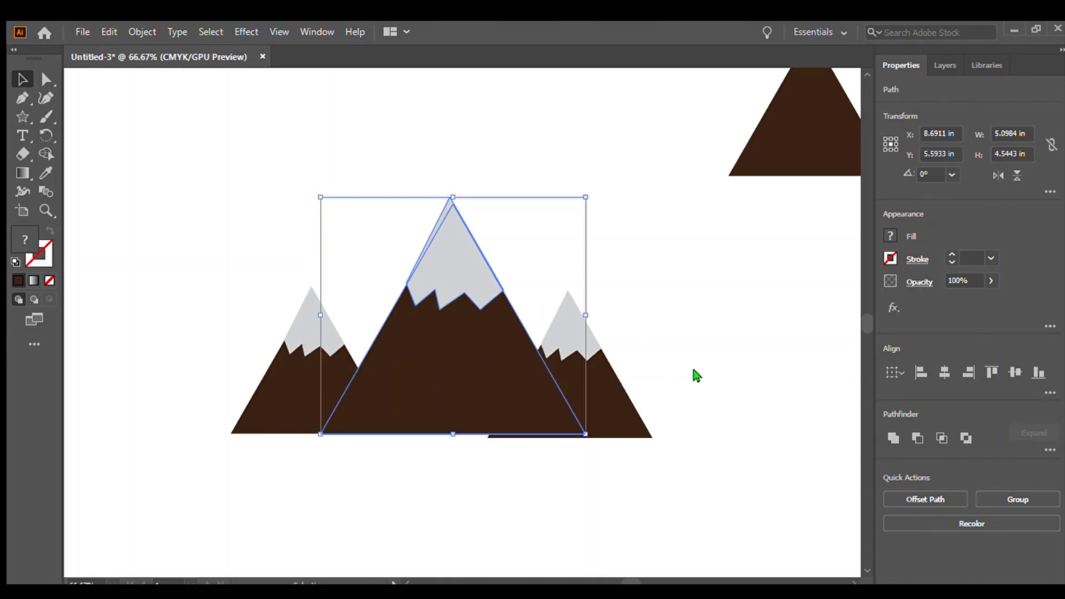
{"action": "left_click", "coordinate": [712, 436]}
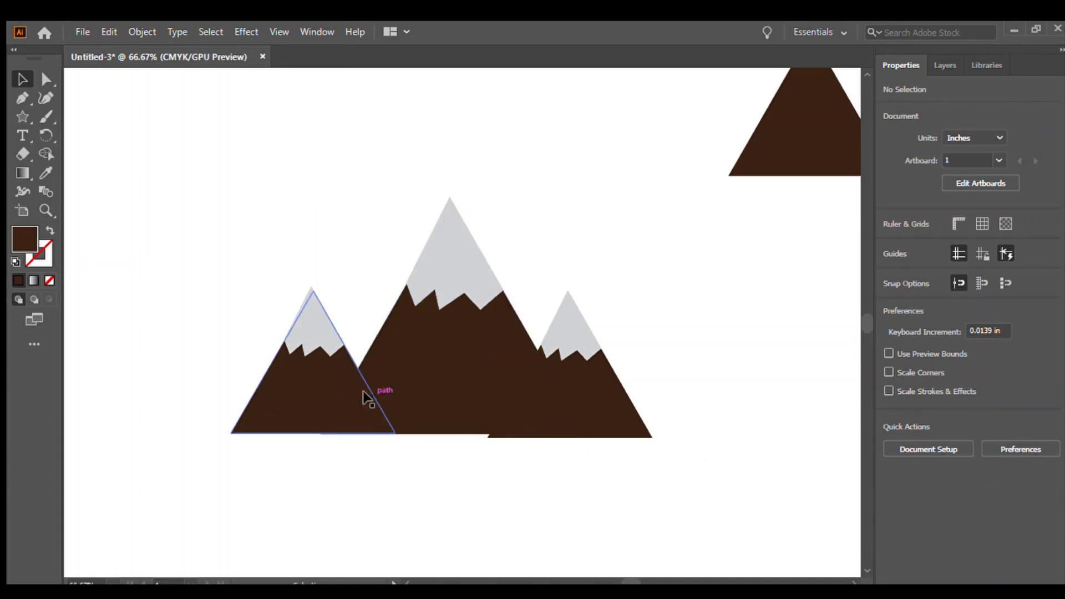
Place the middle mountain behind the two side mountains and fill its triangle with a very dark brown
{"action": "left_click", "coordinate": [581, 419]}
{"action": "left_click", "coordinate": [305, 408]}
{"action": "left_click", "coordinate": [453, 366]}
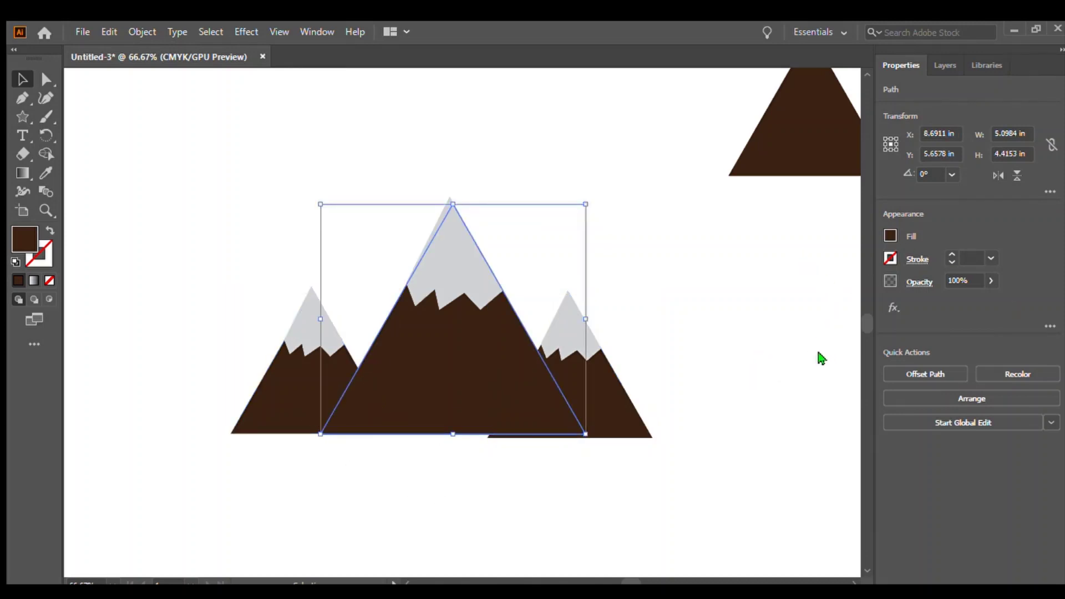
{"action": "left_click", "coordinate": [669, 511]}
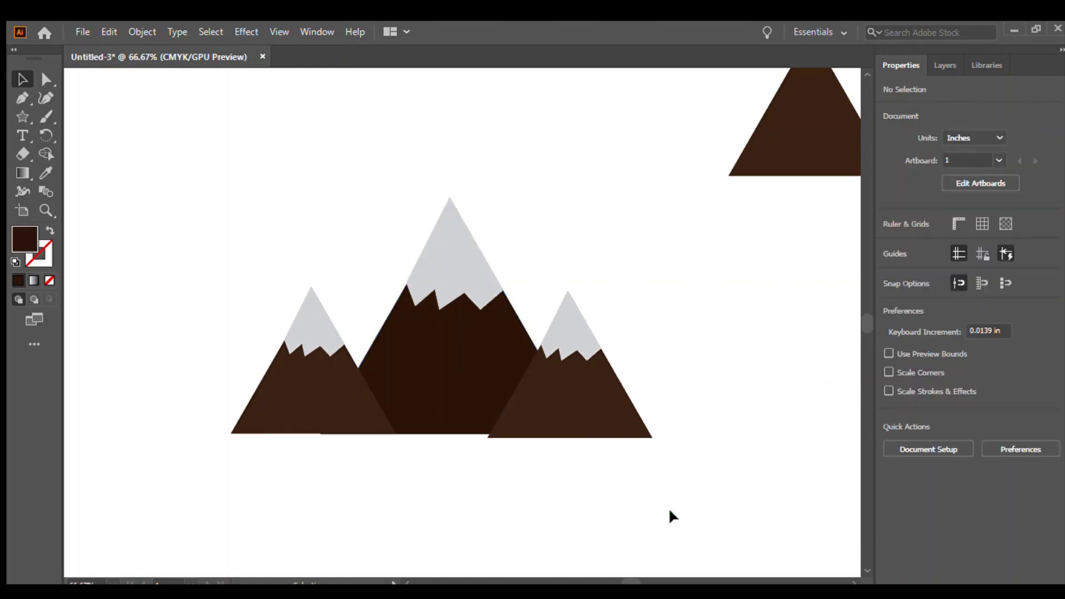
Fill the right triangle with a slightly darker brown and match the left triangle to it with the Eyedropper
{"action": "left_click", "coordinate": [552, 432]}
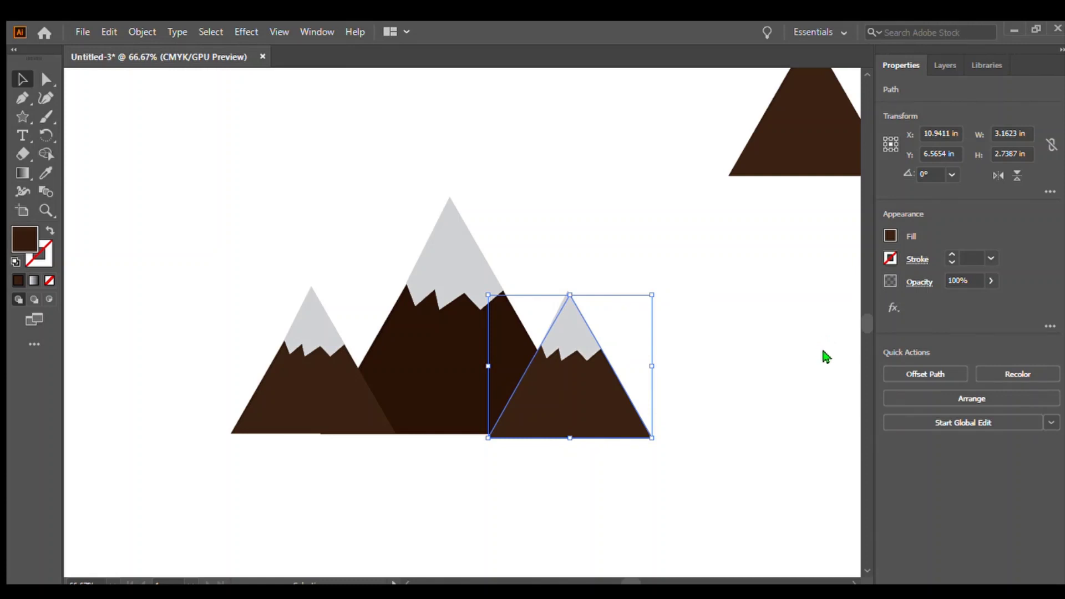
{"action": "left_click", "coordinate": [279, 409]}
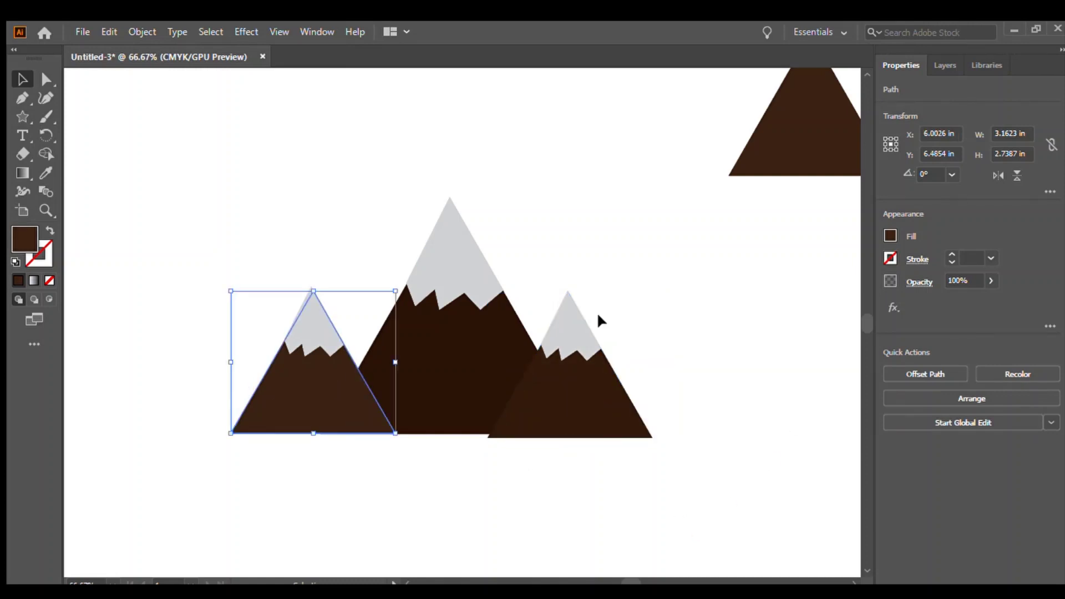
{"action": "left_click", "coordinate": [260, 483]}
{"action": "left_click", "coordinate": [328, 388]}
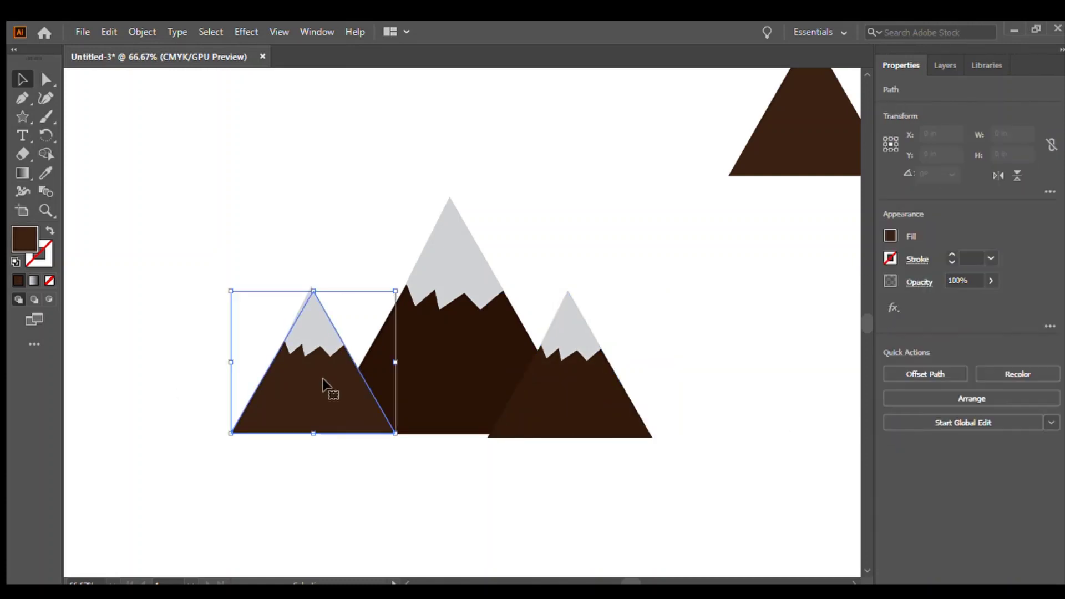
{"action": "left_click", "coordinate": [46, 173]}
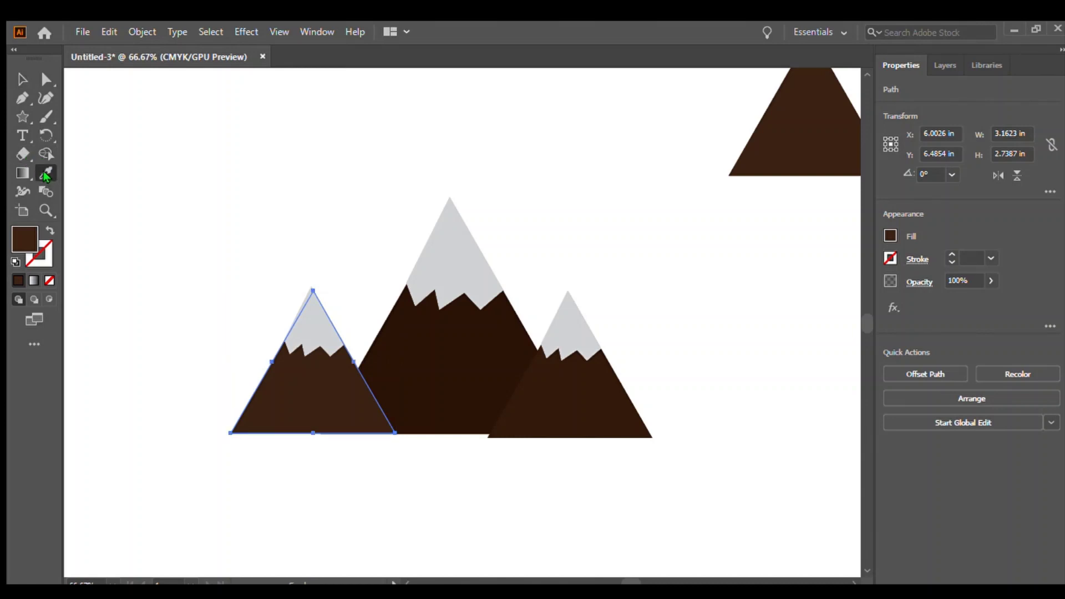
{"action": "left_click", "coordinate": [598, 413]}
{"action": "left_click", "coordinate": [22, 79]}
{"action": "left_click", "coordinate": [187, 149]}
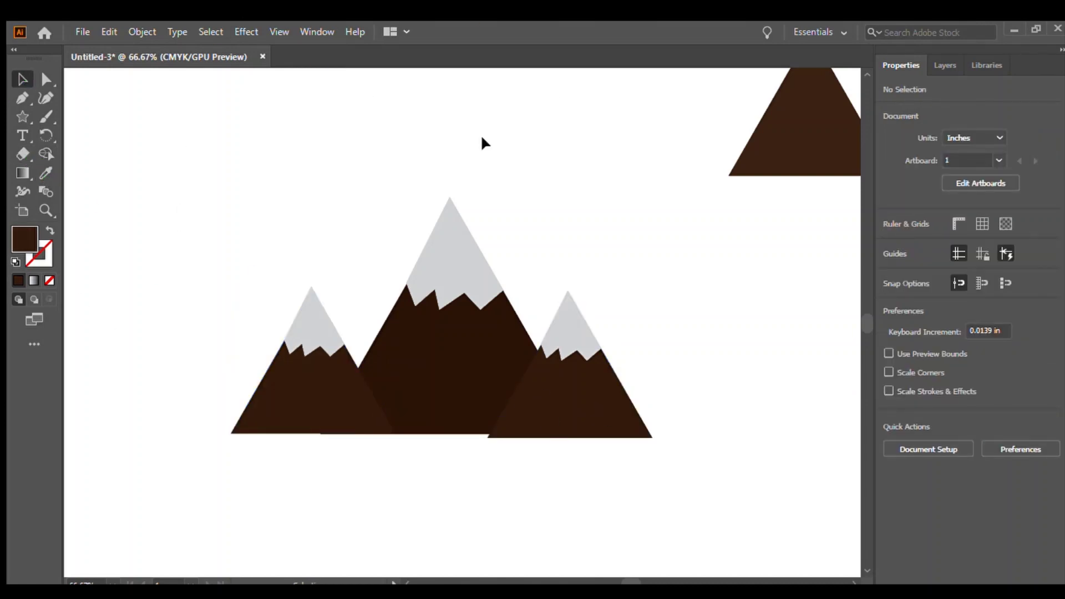
Delete the spare brown triangle above and to the right of the mountain range
{"action": "double_click", "coordinate": [804, 142]}
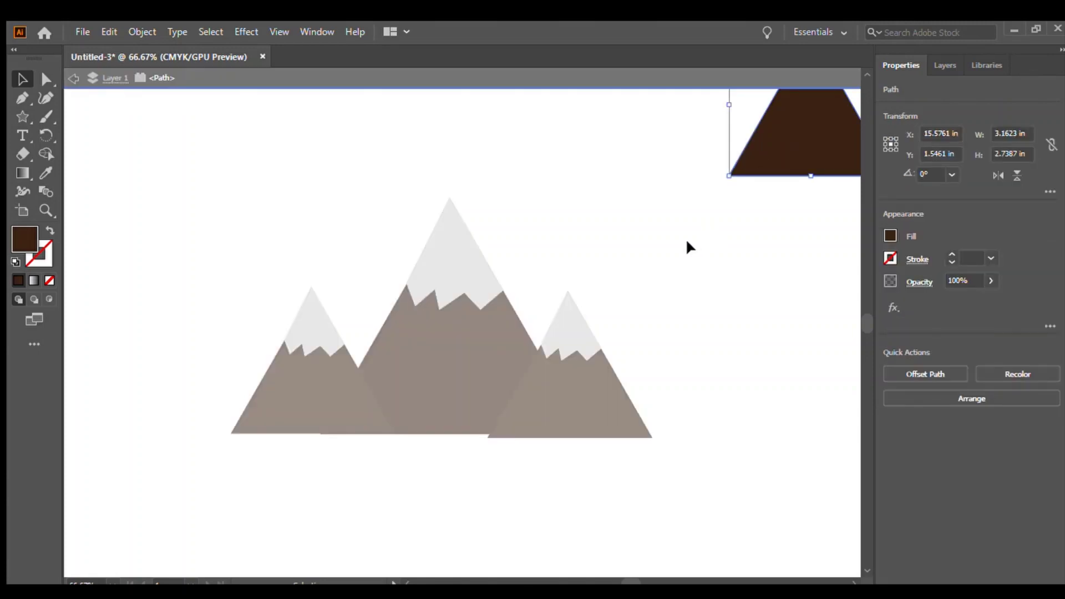
{"action": "left_click", "coordinate": [73, 77]}
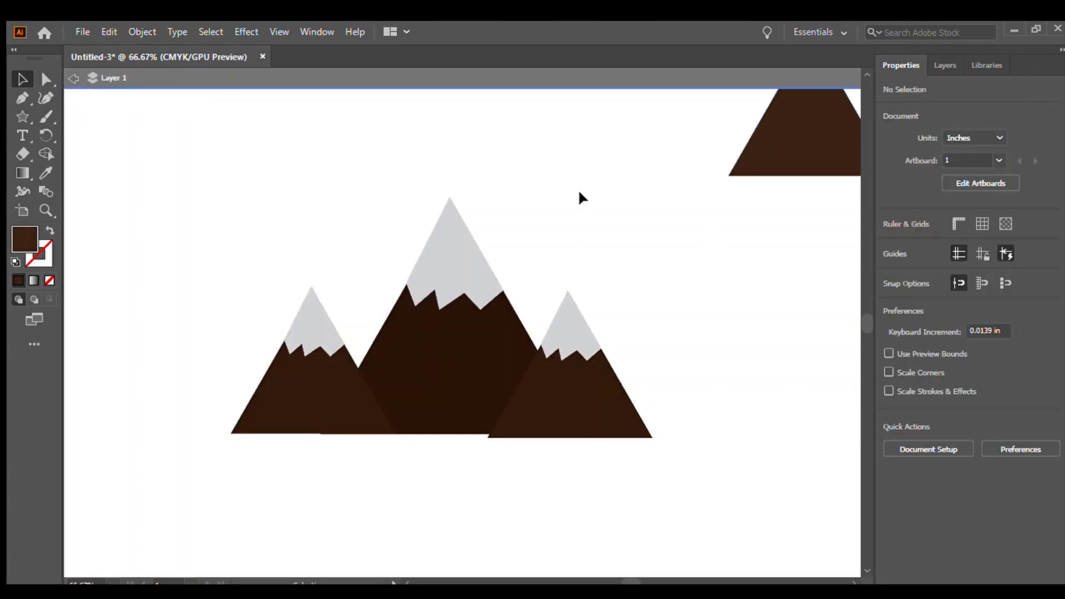
{"action": "left_click", "coordinate": [748, 152]}
{"action": "key", "text": "Delete"}
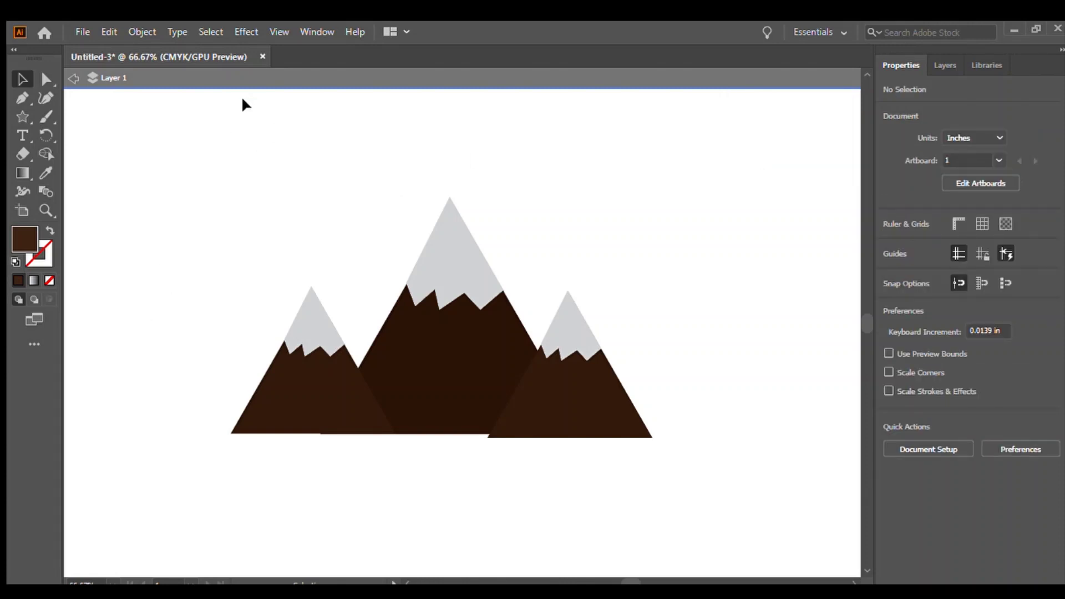
{"action": "left_click_drag", "start_coordinate": [171, 112], "coordinate": [697, 532]}
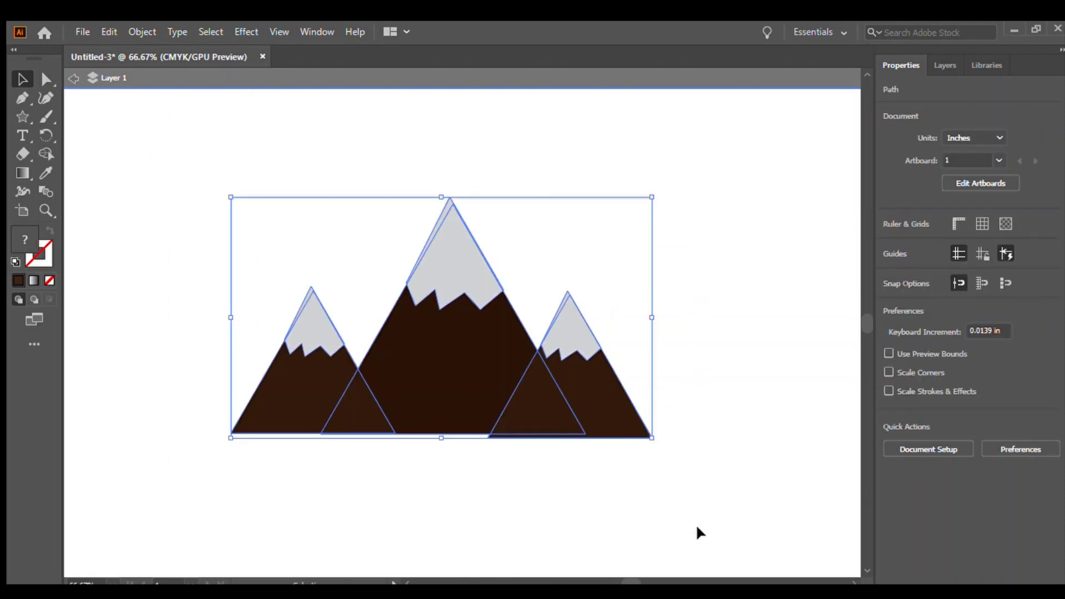
{"action": "left_click", "coordinate": [692, 547]}
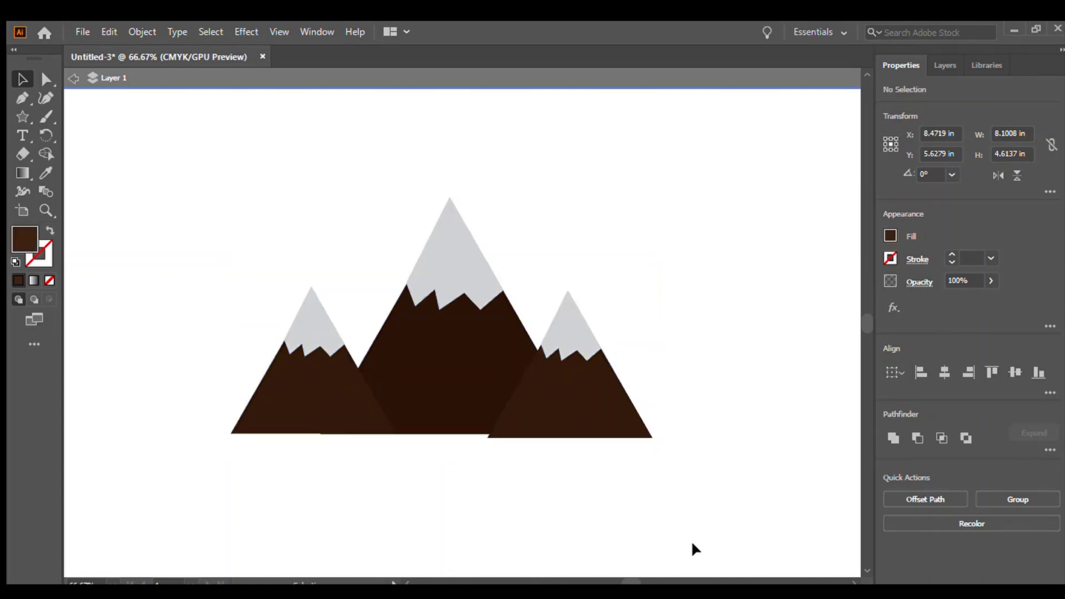
Draw a brown rectangle about 9.6 in wide and 1.02 in tall across the base of the three mountains
{"action": "left_click", "coordinate": [23, 118]}
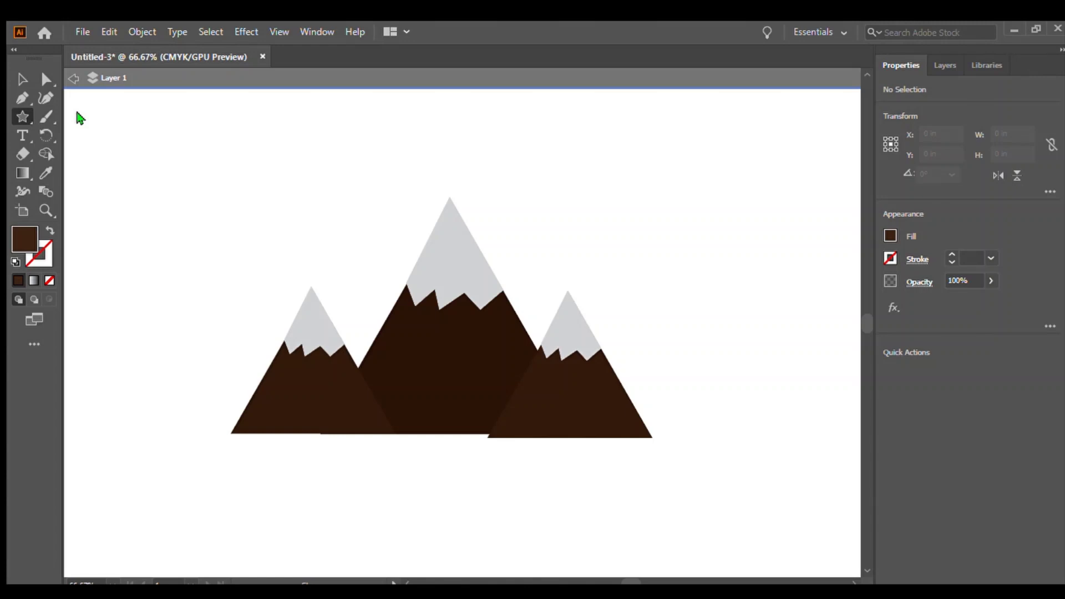
{"action": "key", "text": "m"}
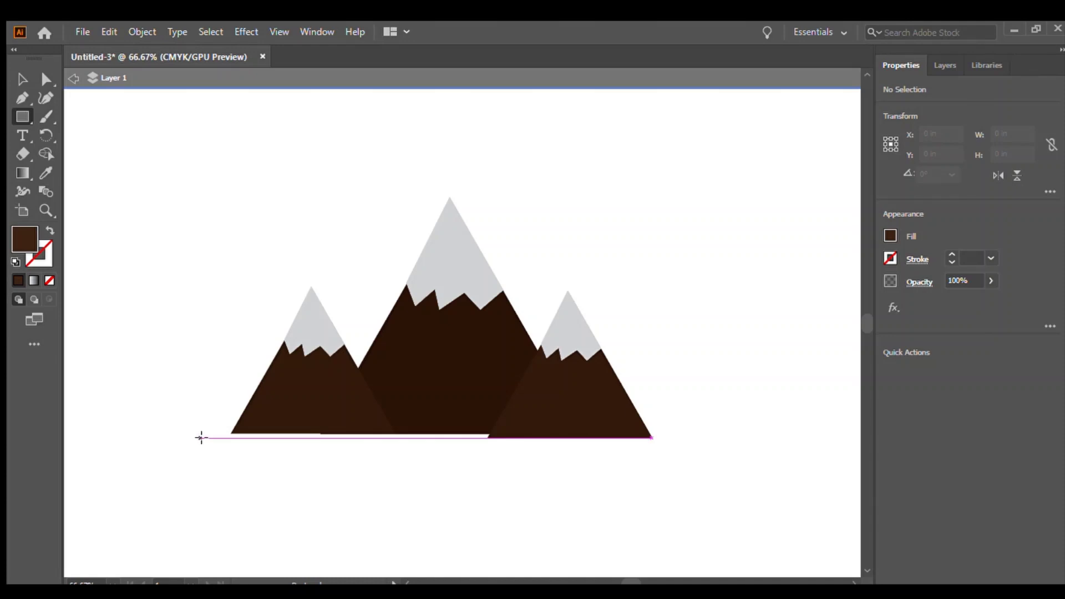
{"action": "left_click_drag", "start_coordinate": [198, 434], "coordinate": [697, 486]}
{"action": "left_click", "coordinate": [23, 79]}
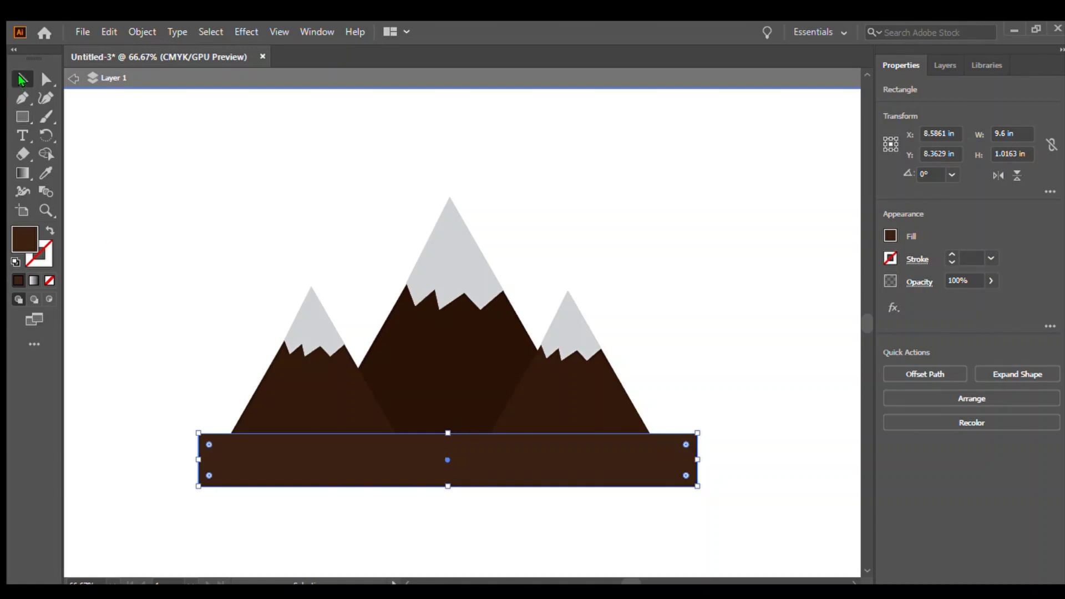
Move the three snow caps off the mountains to the empty area up and to the left
{"action": "left_click", "coordinate": [313, 324]}
{"action": "left_click_drag", "start_coordinate": [314, 324], "coordinate": [81, 138]}
{"action": "left_click_drag", "start_coordinate": [456, 276], "coordinate": [181, 149]}
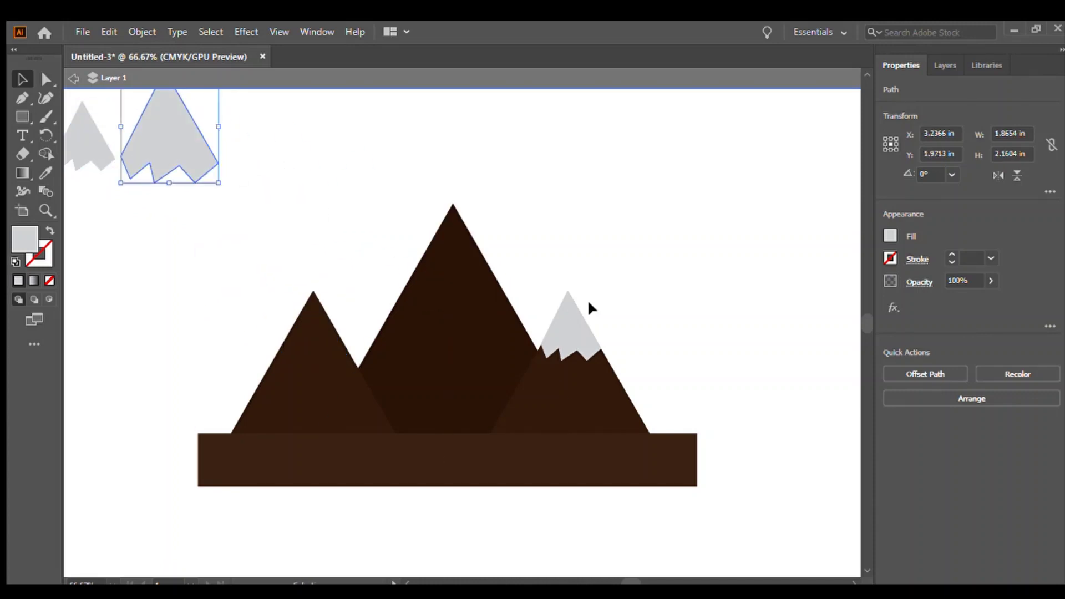
{"action": "left_click_drag", "start_coordinate": [554, 330], "coordinate": [246, 139]}
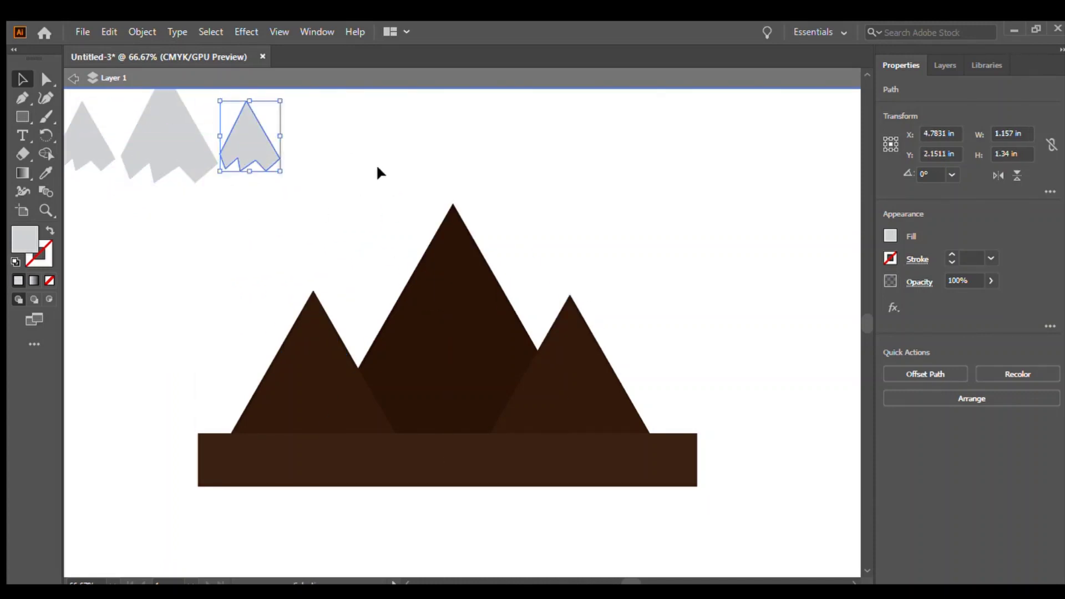
{"action": "left_click", "coordinate": [377, 169]}
Try to repeat the last Pathfinder operation on the three triangles and base rectangle together, and undo it
{"action": "left_click_drag", "start_coordinate": [174, 256], "coordinate": [717, 567]}
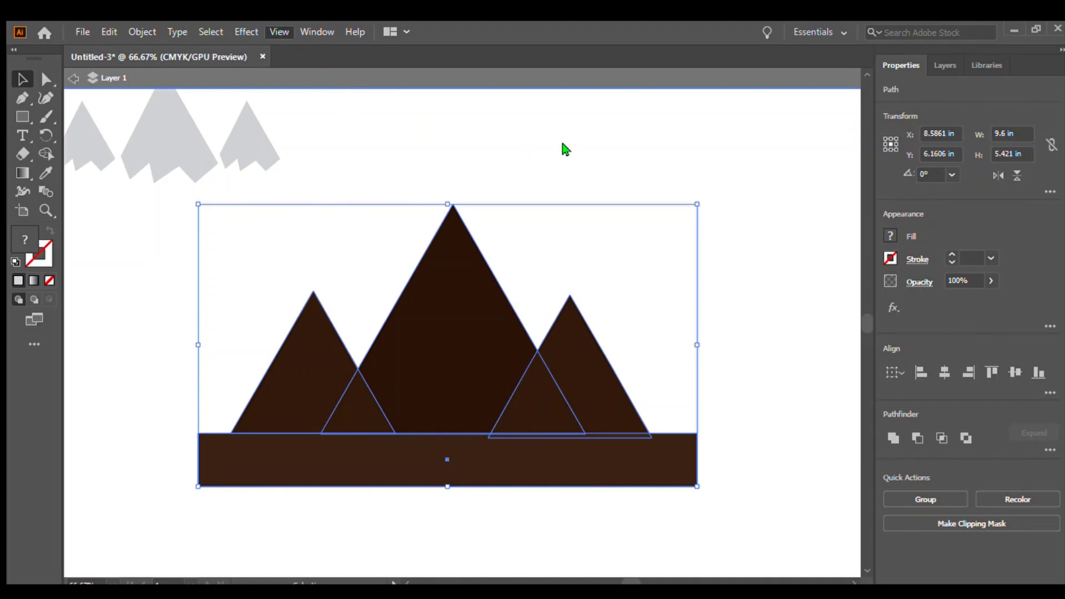
{"action": "left_click", "coordinate": [584, 142]}
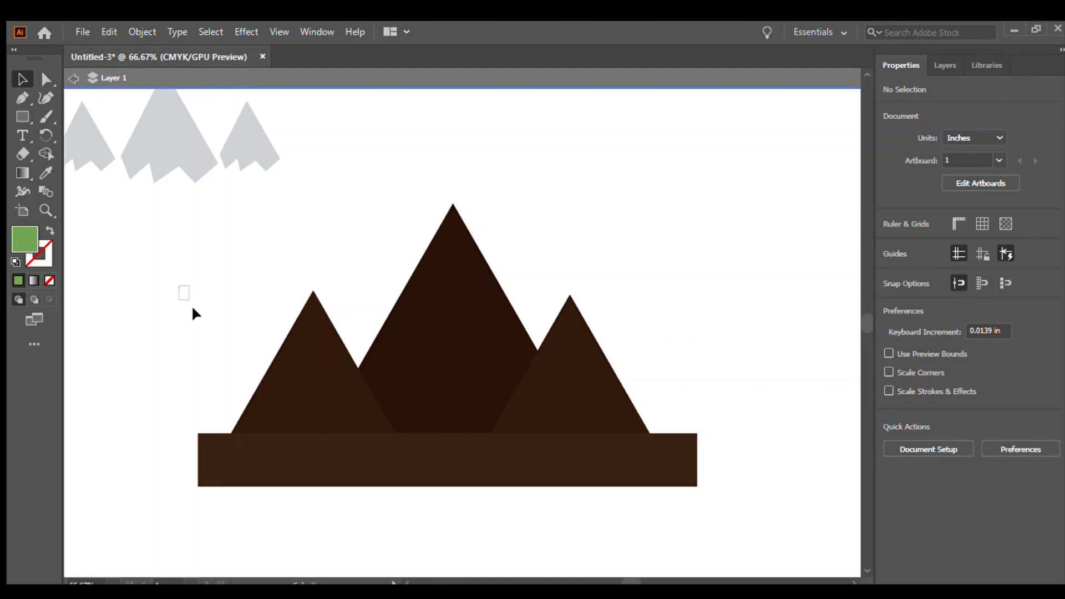
{"action": "left_click_drag", "start_coordinate": [193, 309], "coordinate": [653, 502]}
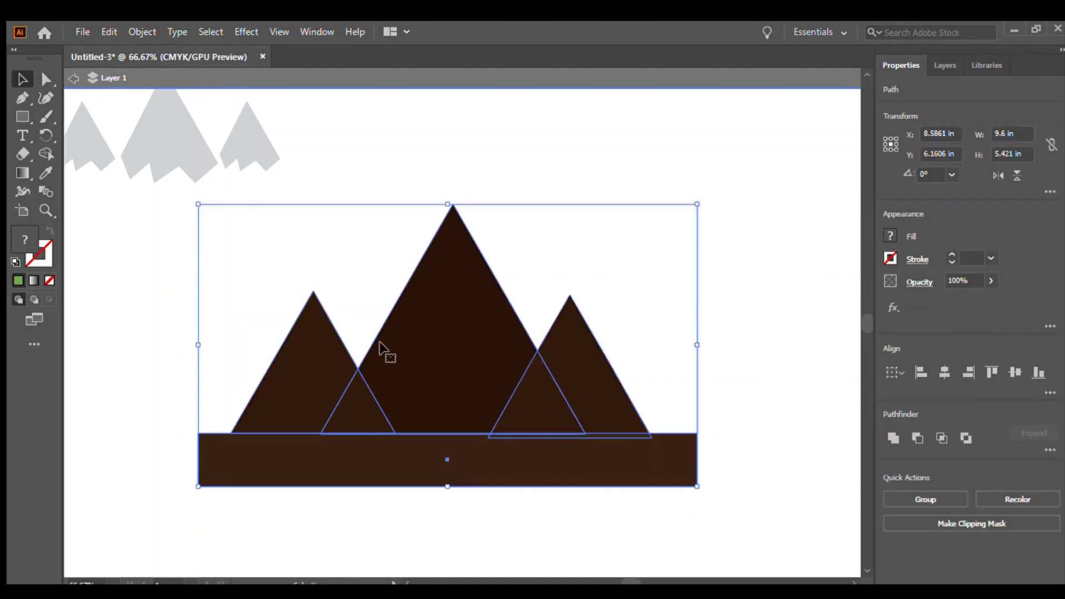
{"action": "key", "text": "ctrl+4"}
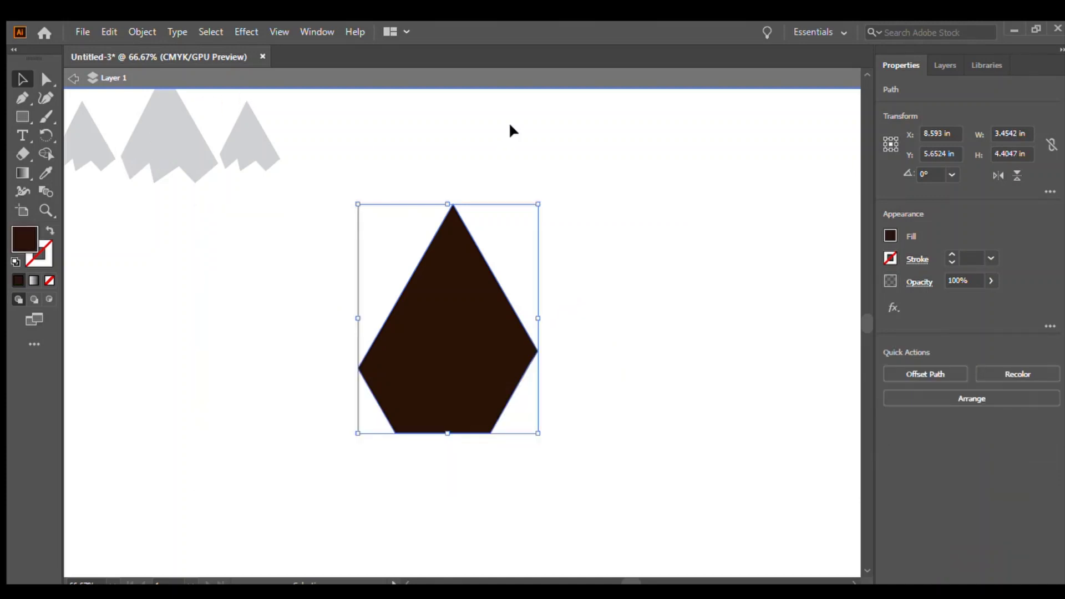
{"action": "key", "text": "ctrl+z"}
{"action": "left_click", "coordinate": [789, 326]}
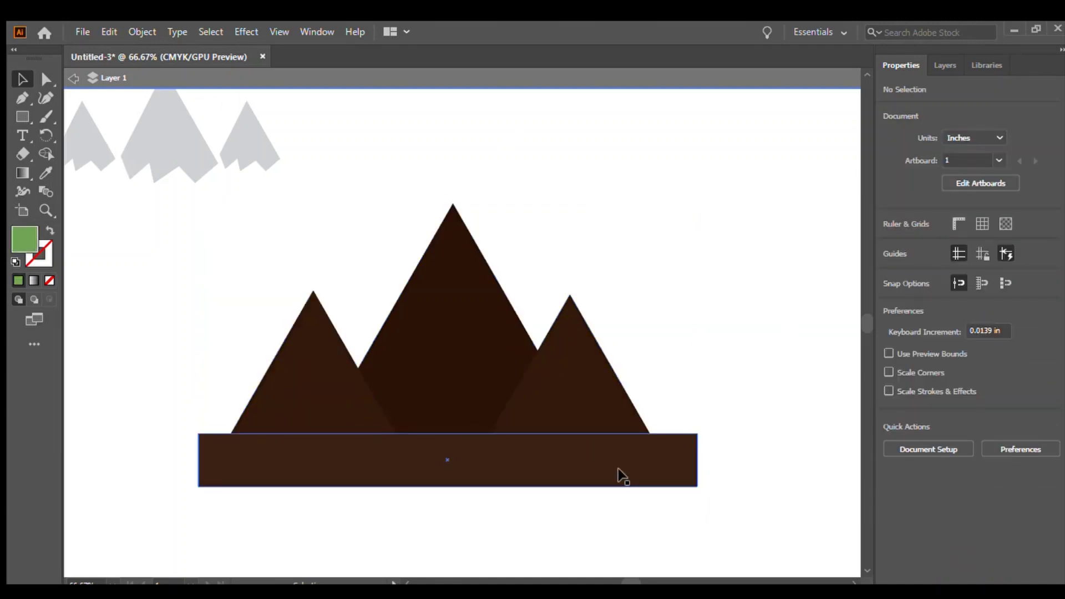
Move the base rectangle down away from the bare triangles and delete it
{"action": "left_click", "coordinate": [620, 466]}
{"action": "left_click_drag", "start_coordinate": [620, 465], "coordinate": [621, 558]}
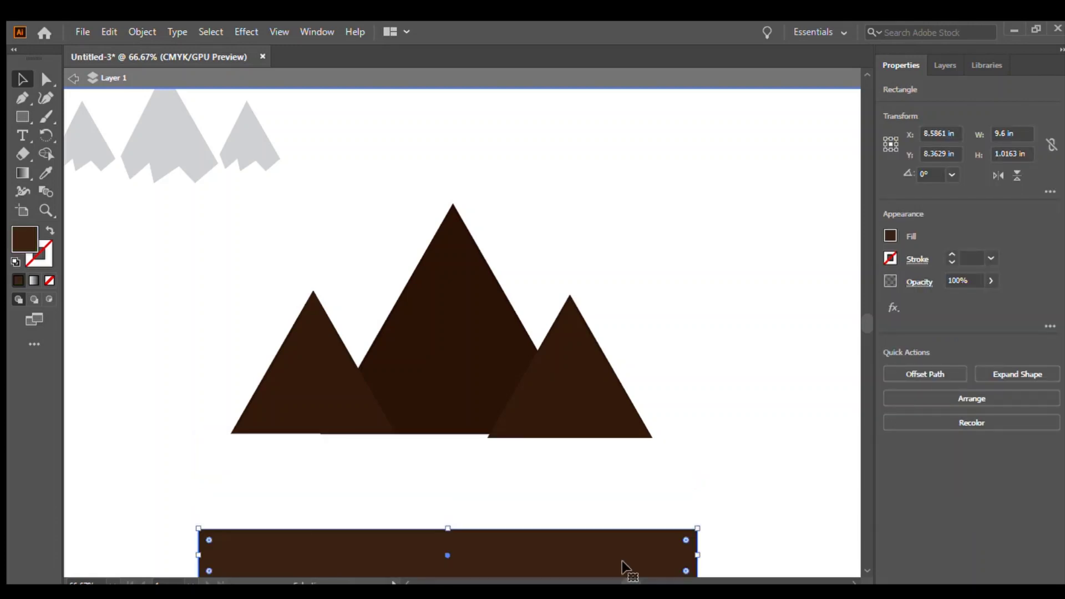
{"action": "key", "text": "Delete"}
Undo the rectangle's deletion and move, and the relocation of the three snow caps
{"action": "key", "text": "ctrl+z"}
{"action": "key", "text": "ctrl+z"}
{"action": "key", "text": "ctrl+z"}
{"action": "key", "text": "ctrl+z"}
{"action": "key", "text": "ctrl+z"}
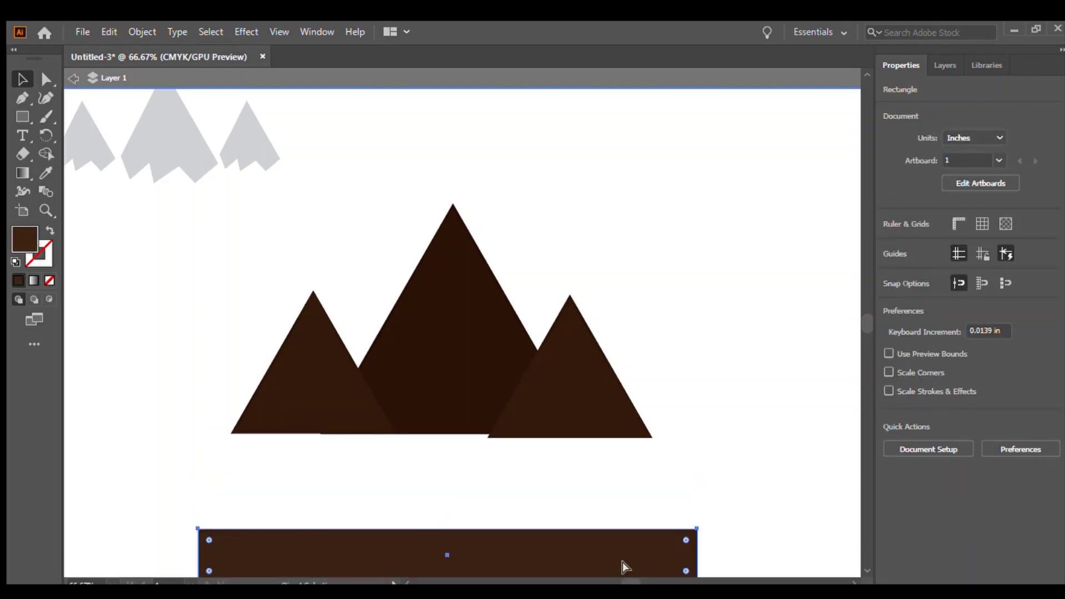
{"action": "key", "text": "ctrl+z"}
{"action": "key", "text": "ctrl+z"}
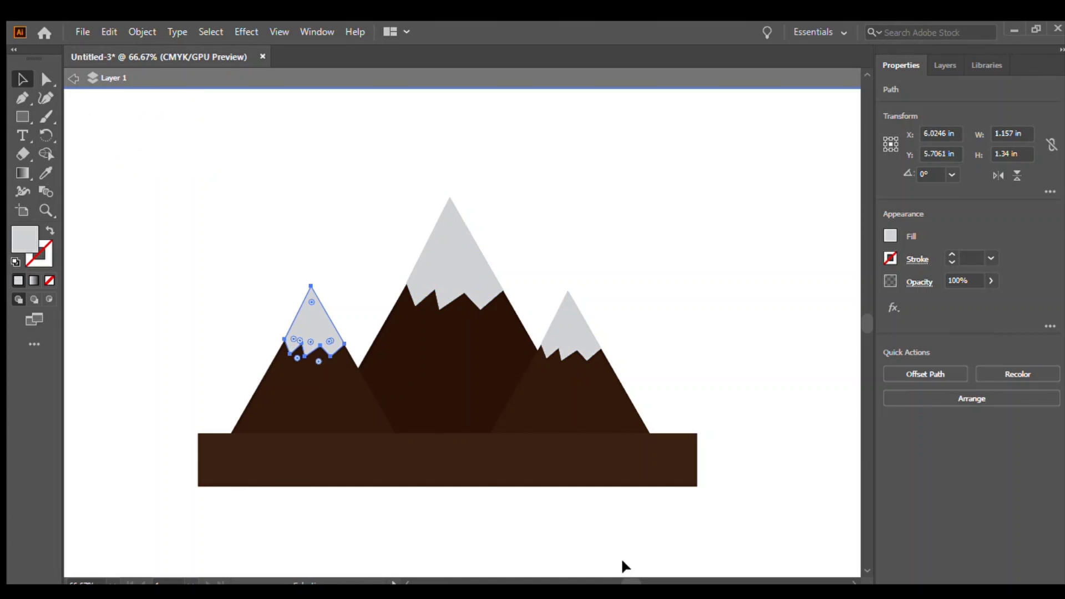
Move the base rectangle straight down about 0.8 in, clear of the mountains
{"action": "left_click", "coordinate": [624, 546]}
{"action": "left_click", "coordinate": [593, 482]}
{"action": "left_click", "coordinate": [593, 483]}
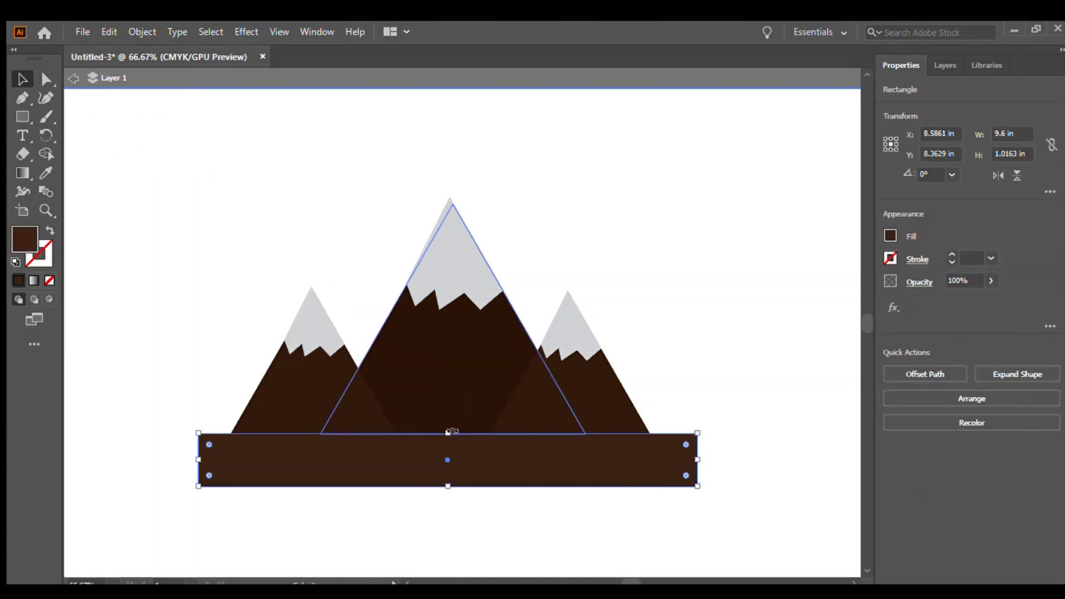
{"action": "left_click_drag", "start_coordinate": [494, 477], "coordinate": [502, 521]}
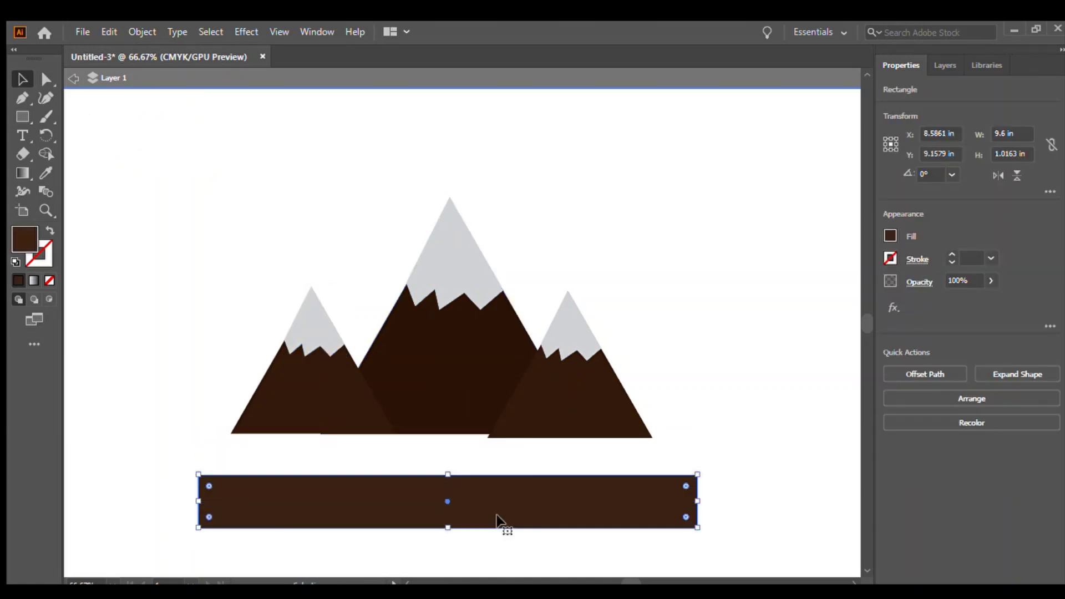
Nudge the right mountain together with the middle triangle about 0.06 in right and 0.01 in down
{"action": "left_click", "coordinate": [553, 407]}
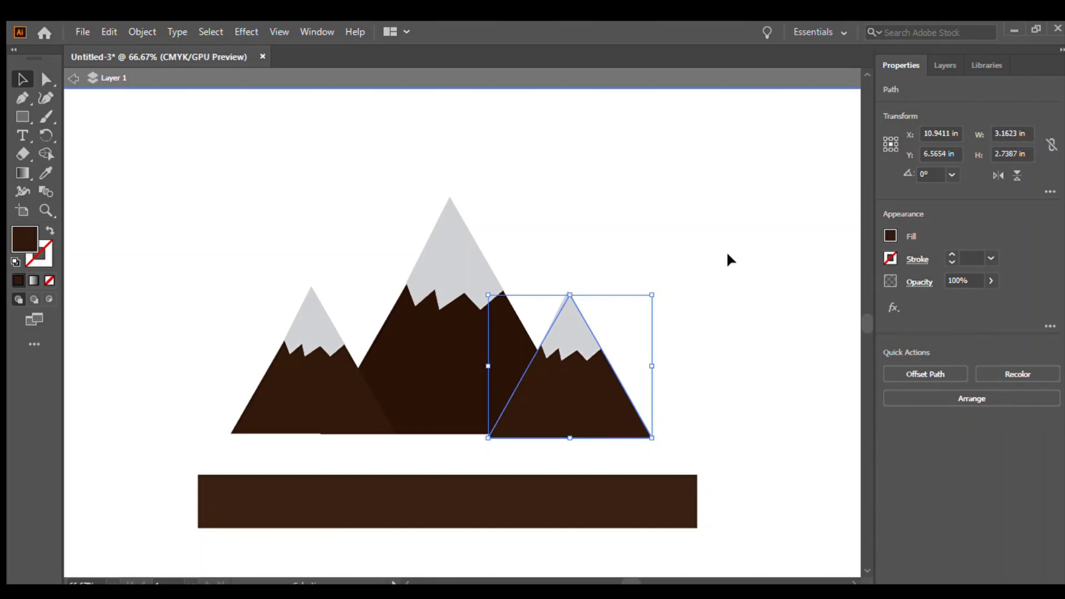
{"action": "left_click", "coordinate": [542, 259]}
{"action": "left_click", "coordinate": [564, 378]}
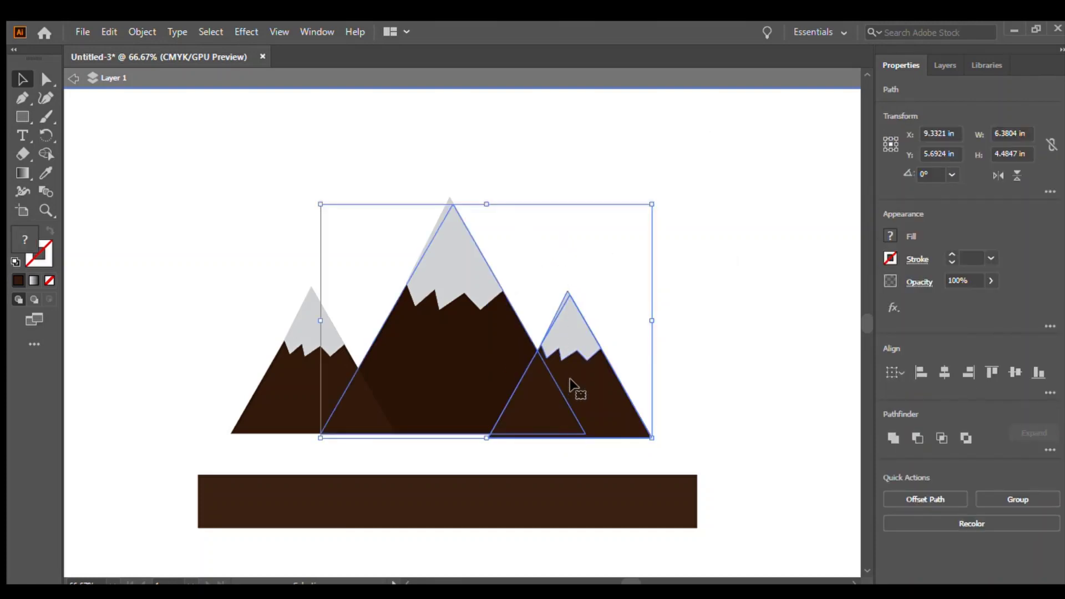
{"action": "left_click_drag", "start_coordinate": [573, 379], "coordinate": [575, 378]}
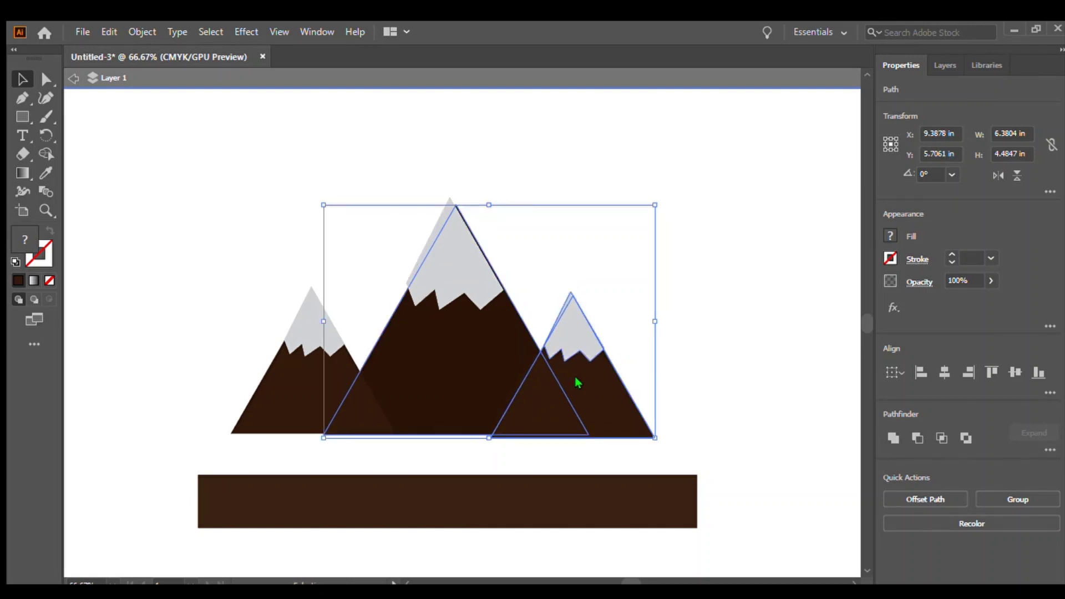
Move the right mountain and its snow cap up about 0.09 in, bringing its base level with the other mountains
{"action": "left_click", "coordinate": [816, 289]}
{"action": "left_click", "coordinate": [409, 348]}
{"action": "left_click", "coordinate": [296, 397]}
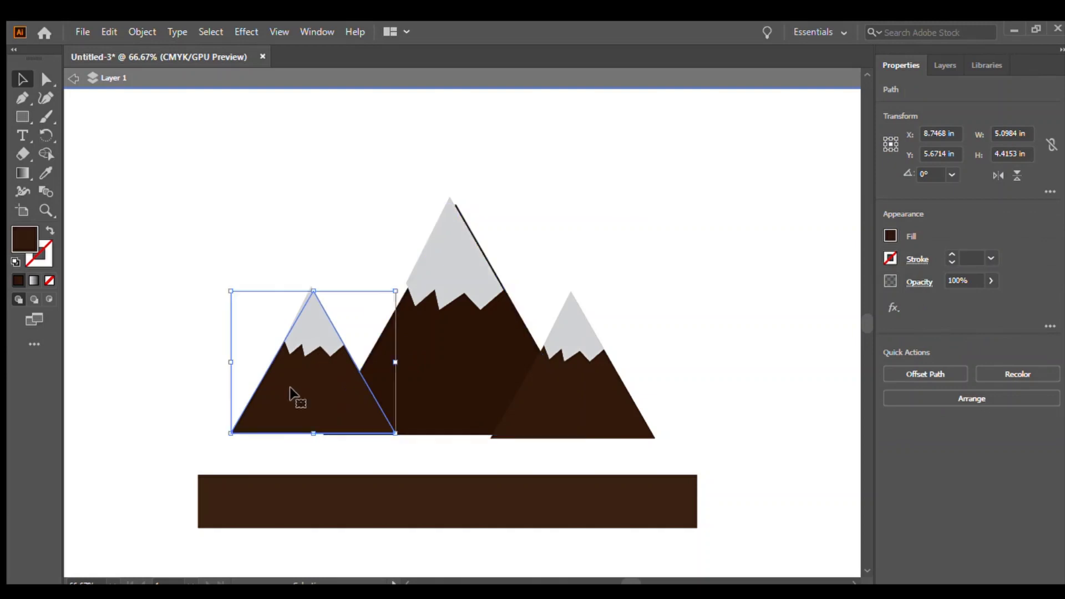
{"action": "left_click", "coordinate": [563, 422]}
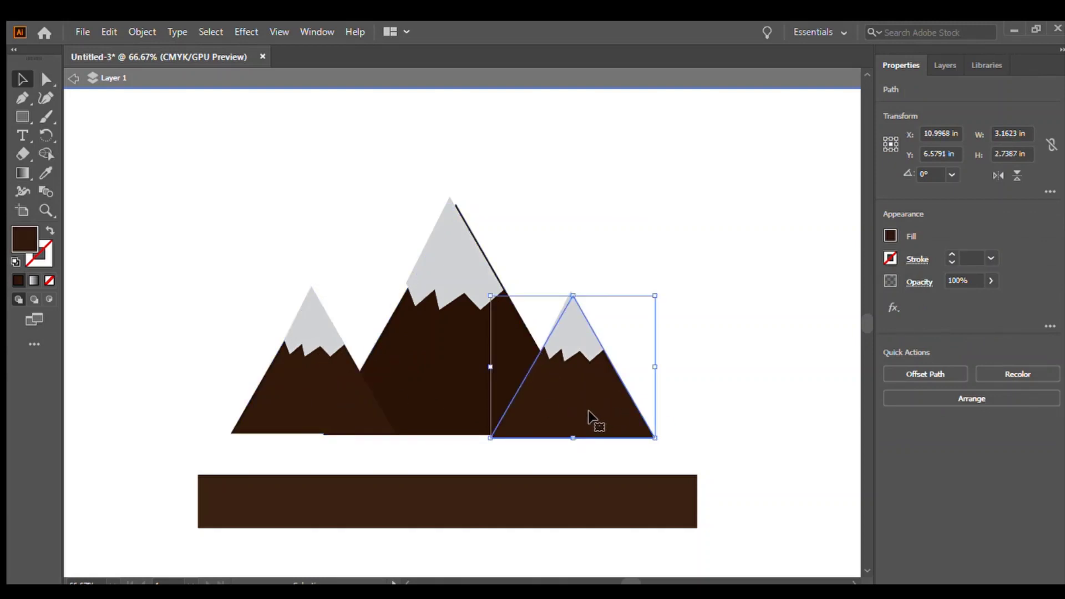
{"action": "left_click", "coordinate": [554, 248]}
{"action": "left_click_drag", "start_coordinate": [555, 277], "coordinate": [578, 320]}
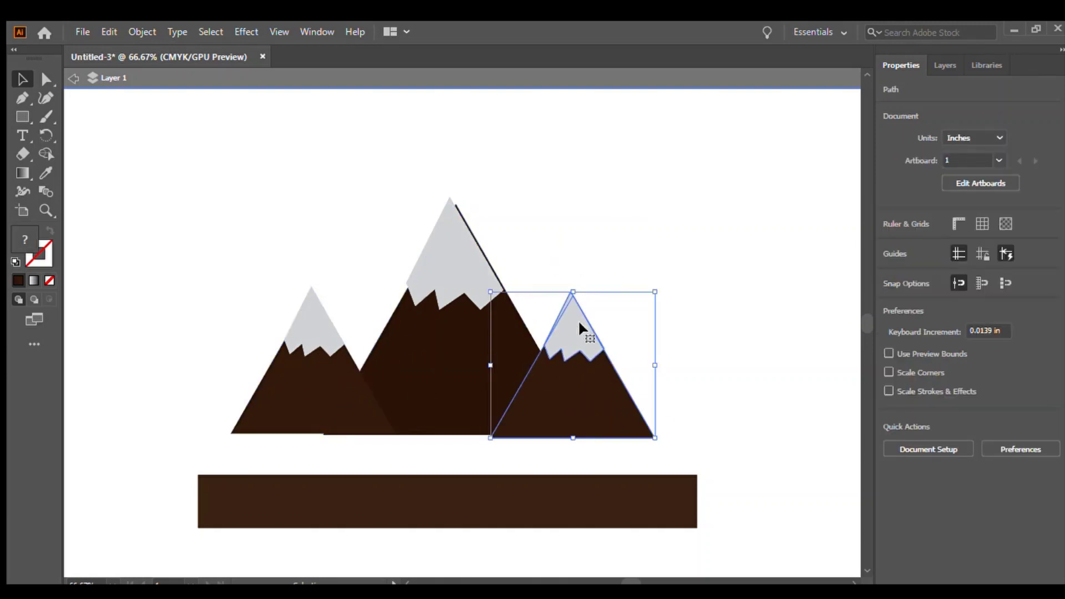
{"action": "left_click_drag", "start_coordinate": [578, 408], "coordinate": [593, 427]}
{"action": "left_click", "coordinate": [716, 408]}
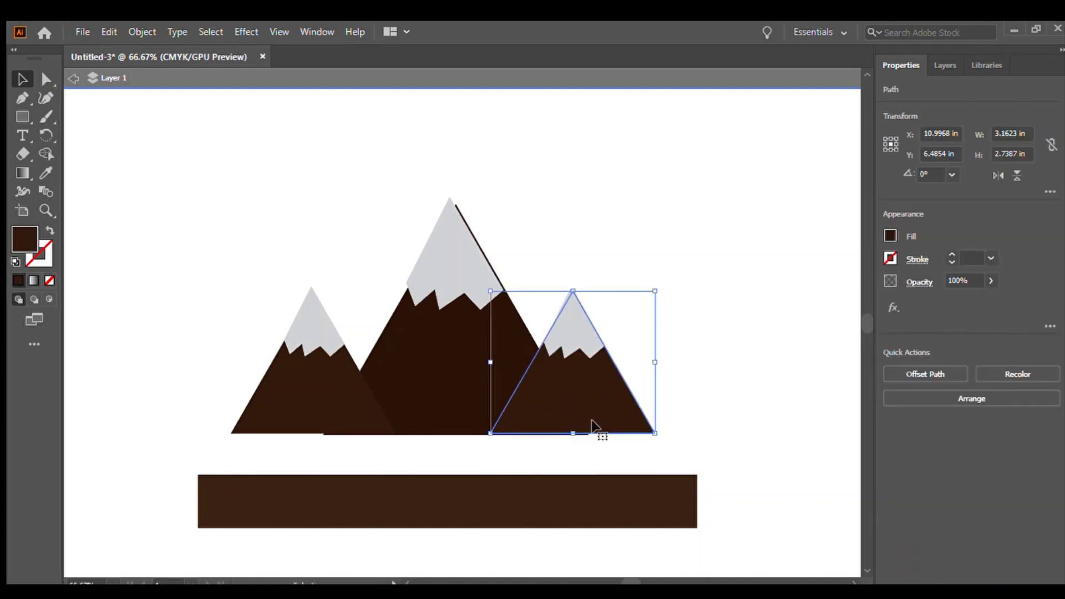
Shift the middle mountain's snow cap about 0.08 in right to cover the exposed dark edge of its peak
{"action": "left_click", "coordinate": [747, 439]}
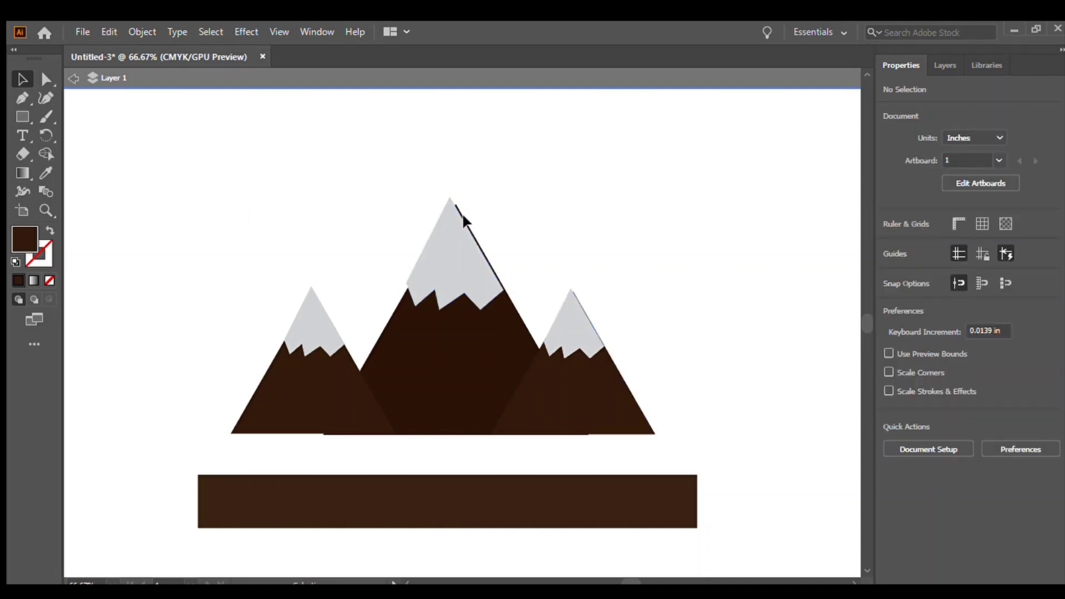
{"action": "left_click_drag", "start_coordinate": [452, 223], "coordinate": [458, 223]}
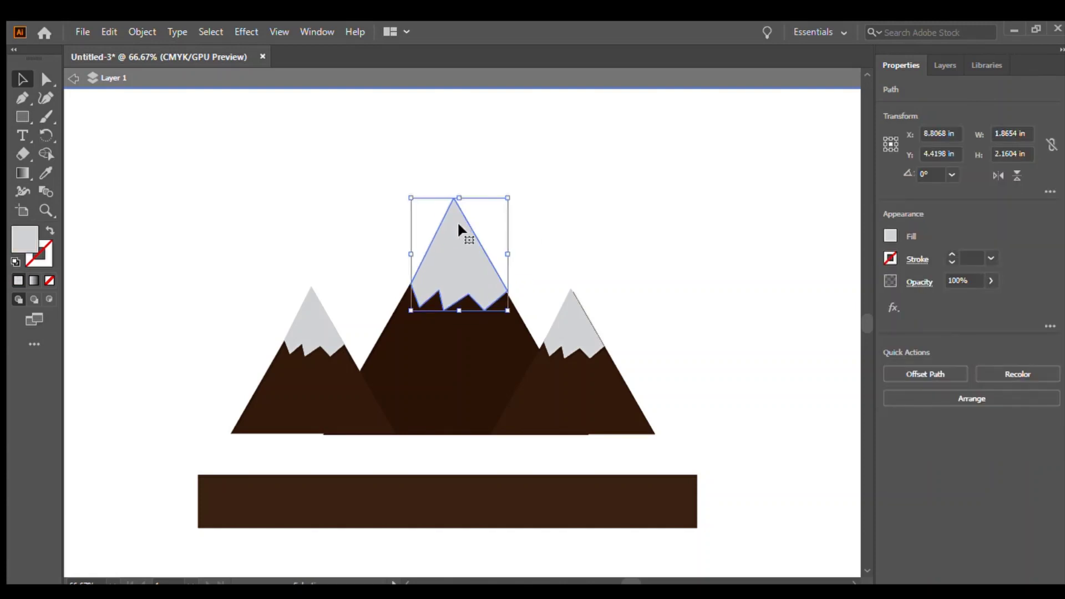
{"action": "left_click", "coordinate": [672, 144]}
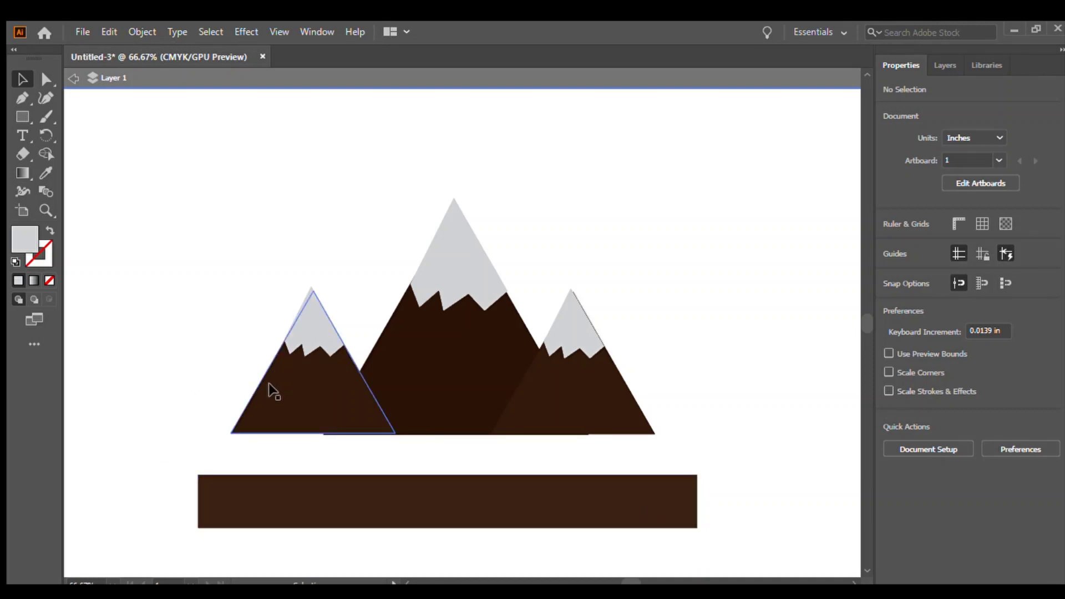
Adjust the left mountain and its snow cap vertically so its base lines up with the neighbouring mountains
{"action": "left_click_drag", "start_coordinate": [314, 356], "coordinate": [314, 362]}
{"action": "left_click", "coordinate": [171, 278]}
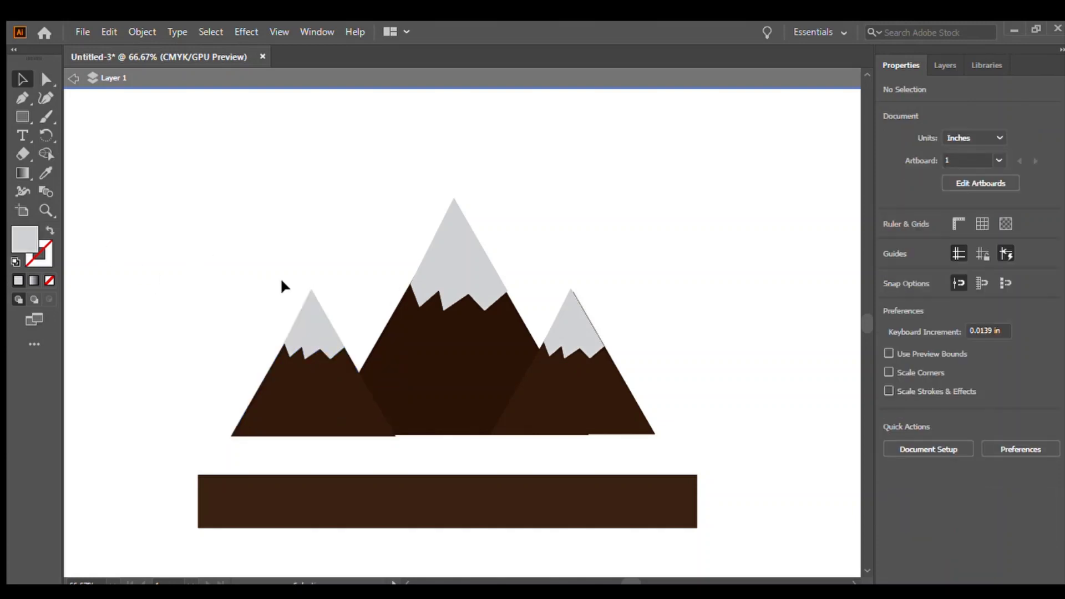
{"action": "left_click_drag", "start_coordinate": [216, 252], "coordinate": [319, 377]}
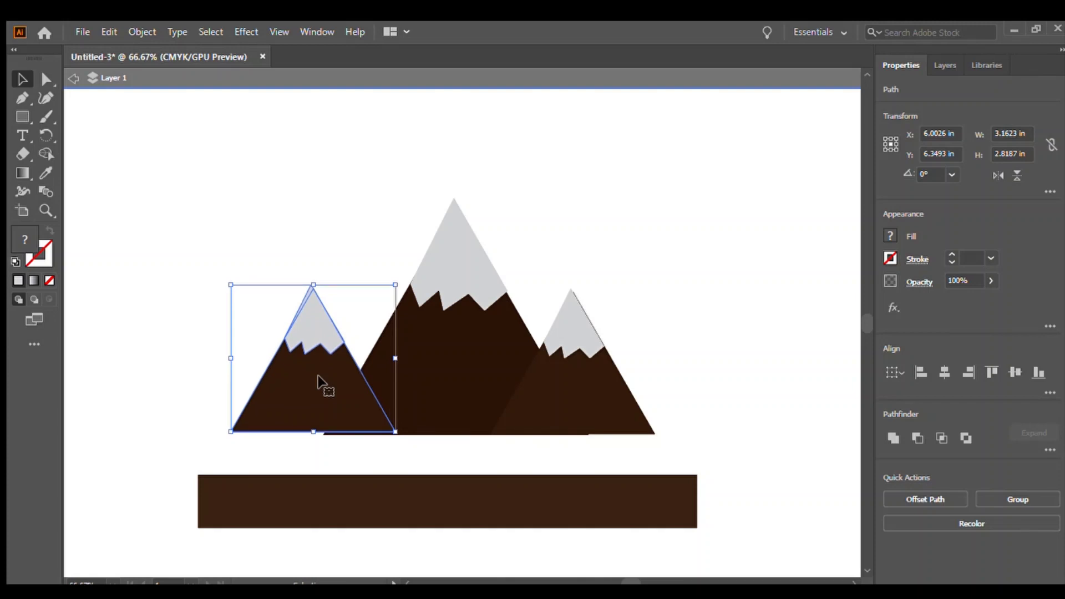
{"action": "key", "text": "Down"}
{"action": "key", "text": "Down"}
{"action": "key", "text": "Down"}
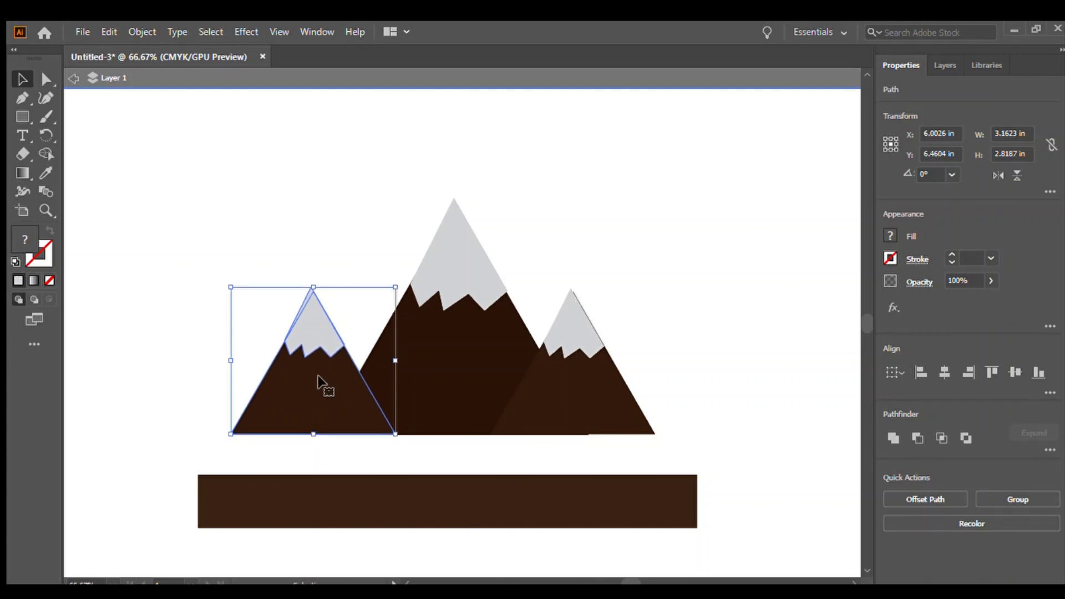
{"action": "left_click", "coordinate": [199, 350]}
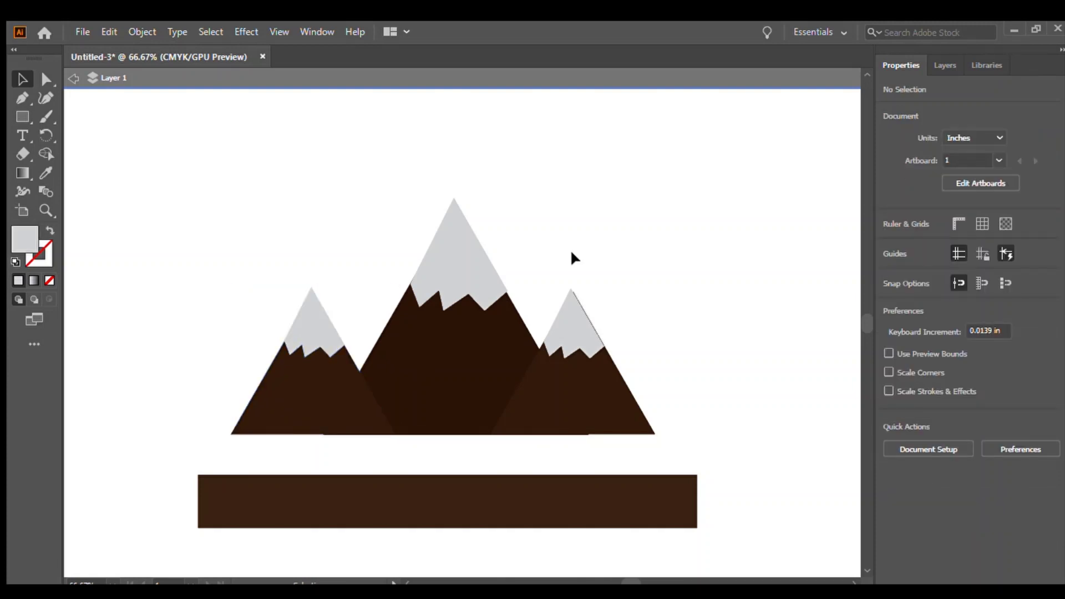
Delete the brown base rectangle below the mountains
{"action": "left_click", "coordinate": [412, 502]}
{"action": "key", "text": "Delete"}
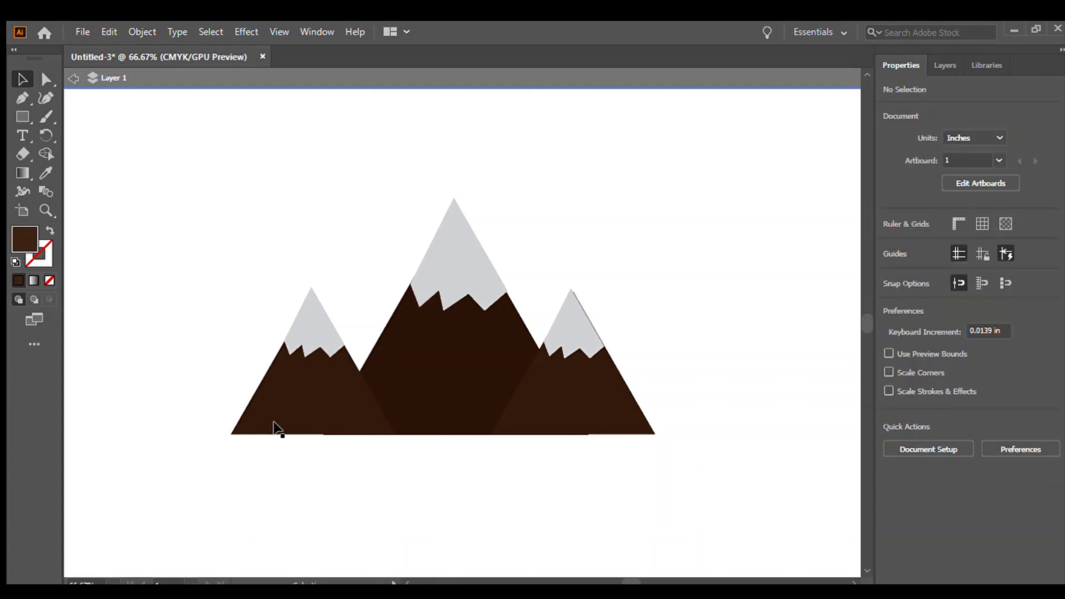
{"action": "left_click_drag", "start_coordinate": [169, 157], "coordinate": [817, 465]}
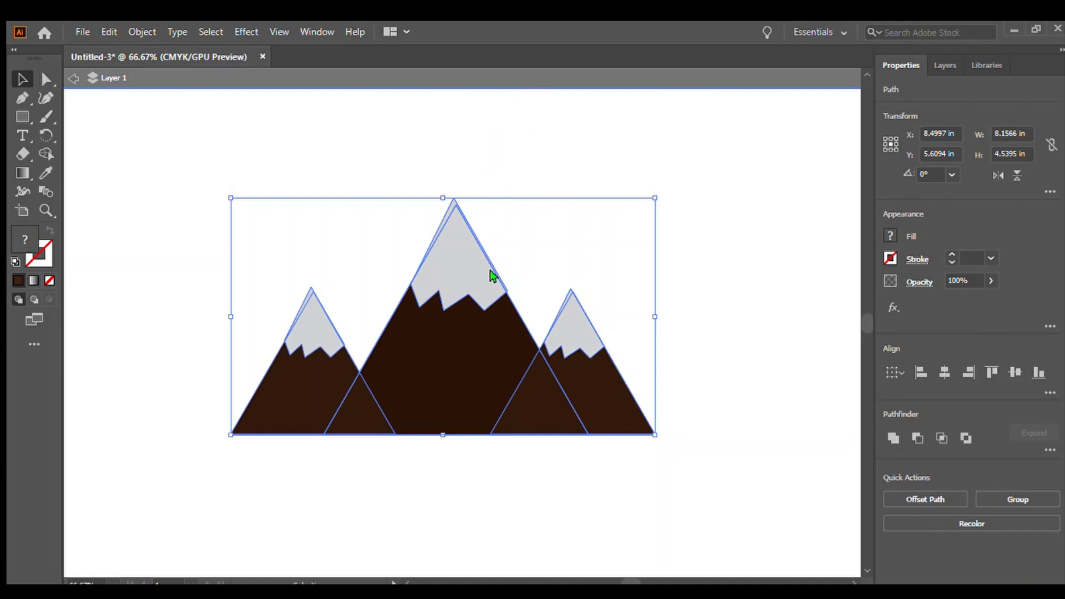
{"action": "left_click", "coordinate": [816, 309]}
{"action": "left_click_drag", "start_coordinate": [140, 173], "coordinate": [596, 443]}
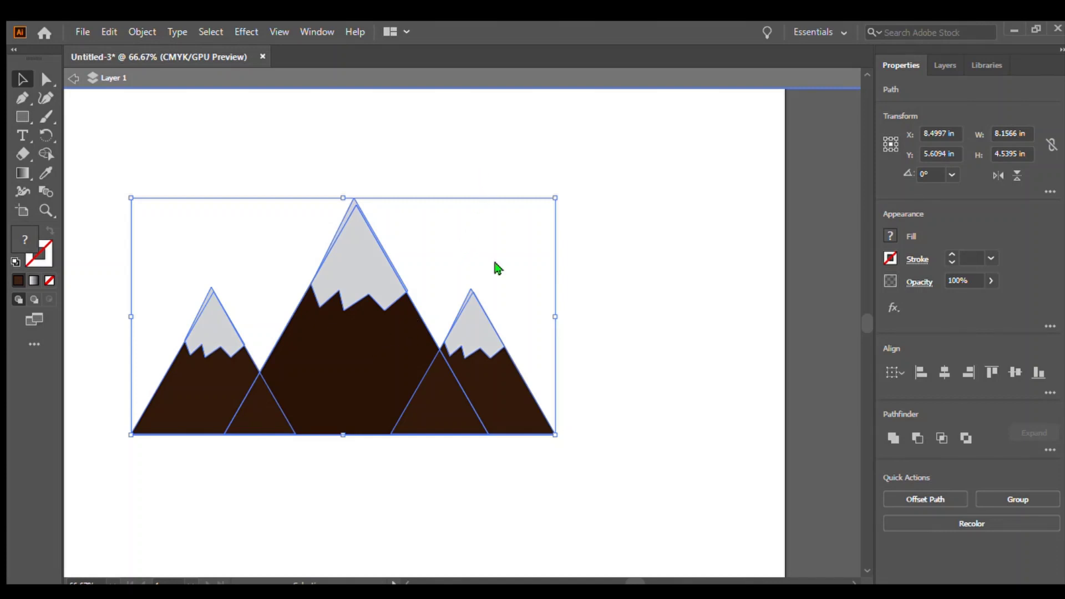
{"action": "left_click", "coordinate": [655, 278]}
{"action": "left_click", "coordinate": [418, 427]}
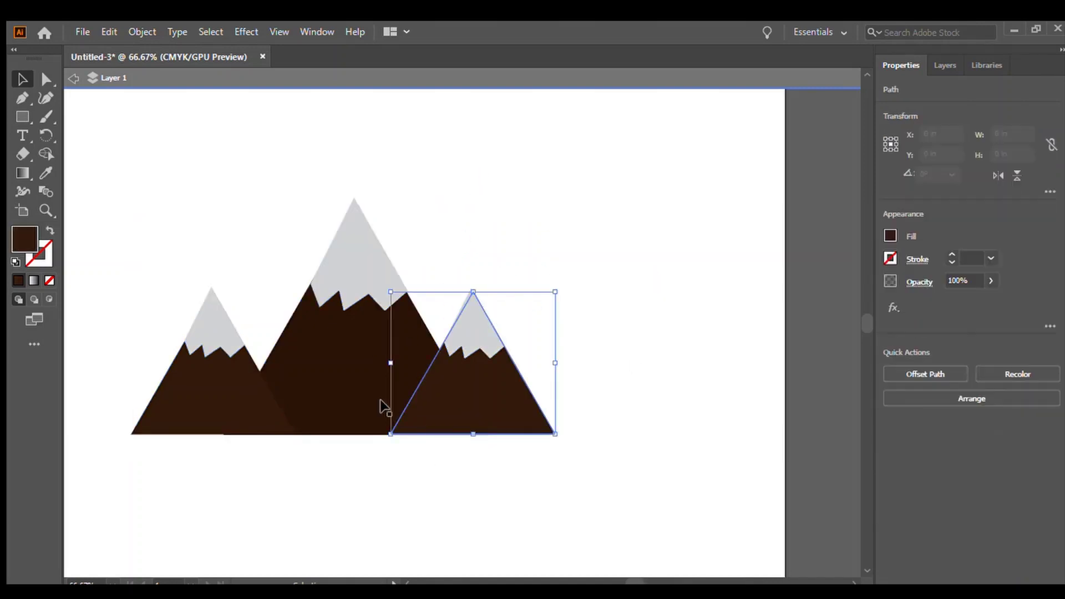
{"action": "left_click", "coordinate": [380, 400]}
{"action": "left_click", "coordinate": [161, 381]}
{"action": "left_click", "coordinate": [290, 490]}
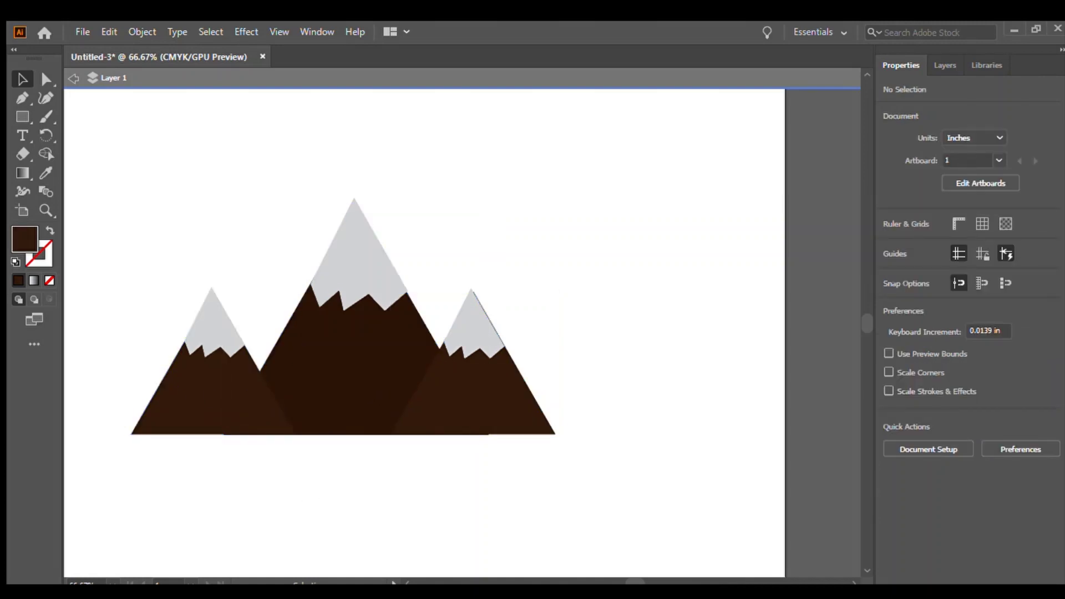
Draw a rounded rectangle about 11.58 in wide and 7.58 in high that covers the whole mountain range
{"action": "scroll", "coordinate": [633, 579], "scroll_direction": "left", "scroll_amount": 2}
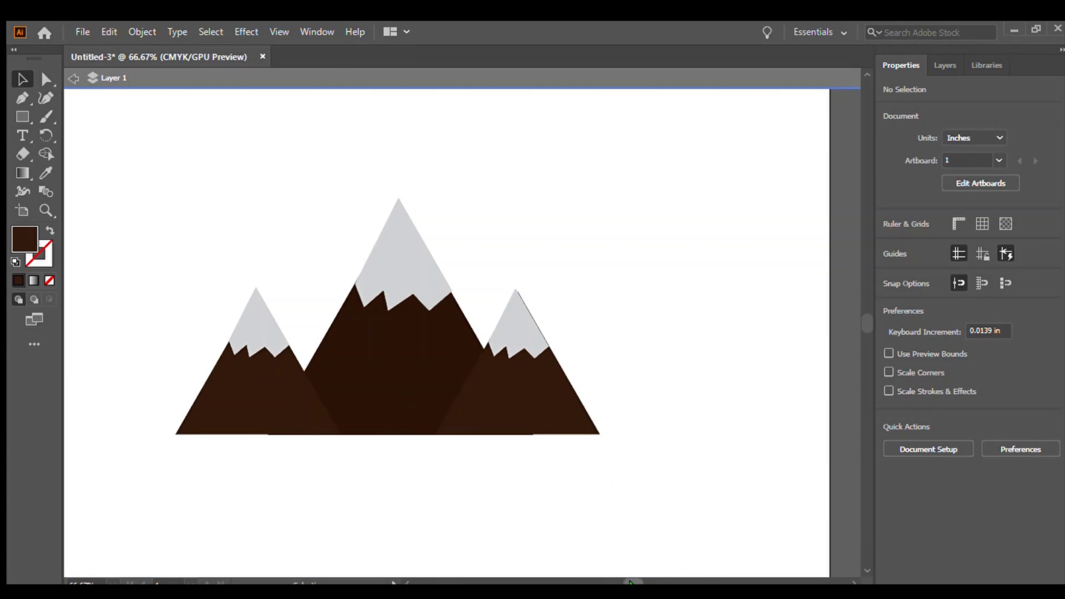
{"action": "scroll", "coordinate": [626, 582], "scroll_direction": "left", "scroll_amount": 3}
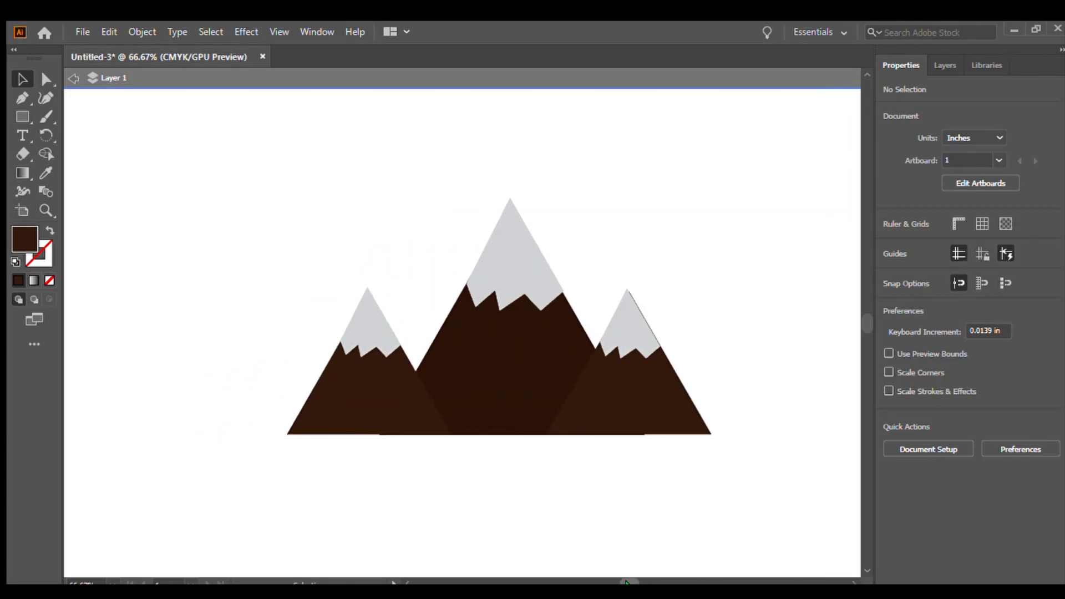
{"action": "left_click", "coordinate": [23, 116]}
{"action": "left_click_drag", "start_coordinate": [220, 124], "coordinate": [593, 471]}
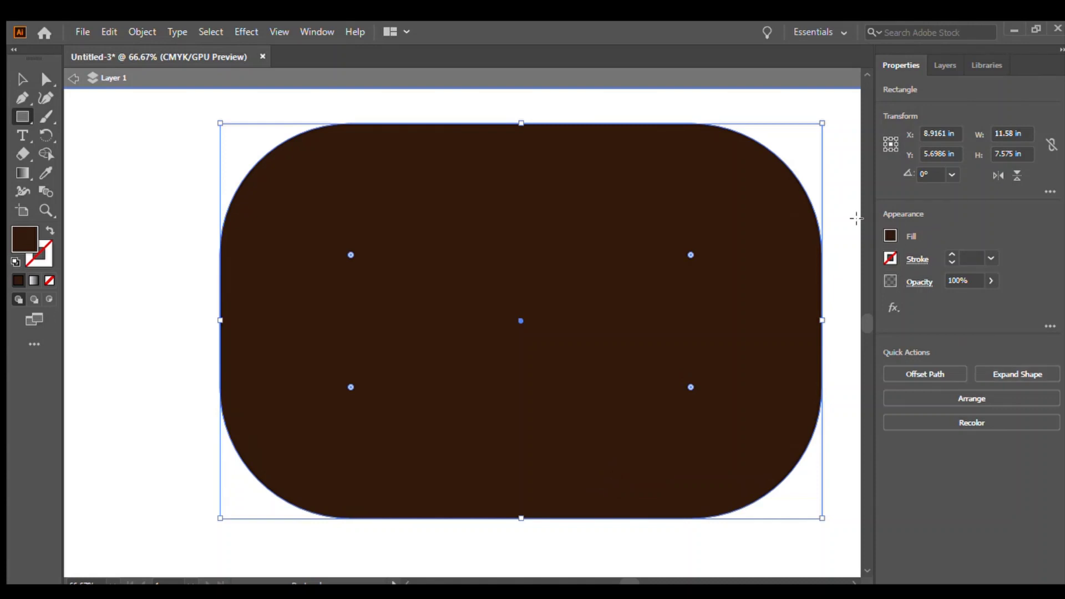
Fill the rounded rectangle with light sky blue and send it behind the mountains as a background
{"action": "left_click", "coordinate": [804, 397]}
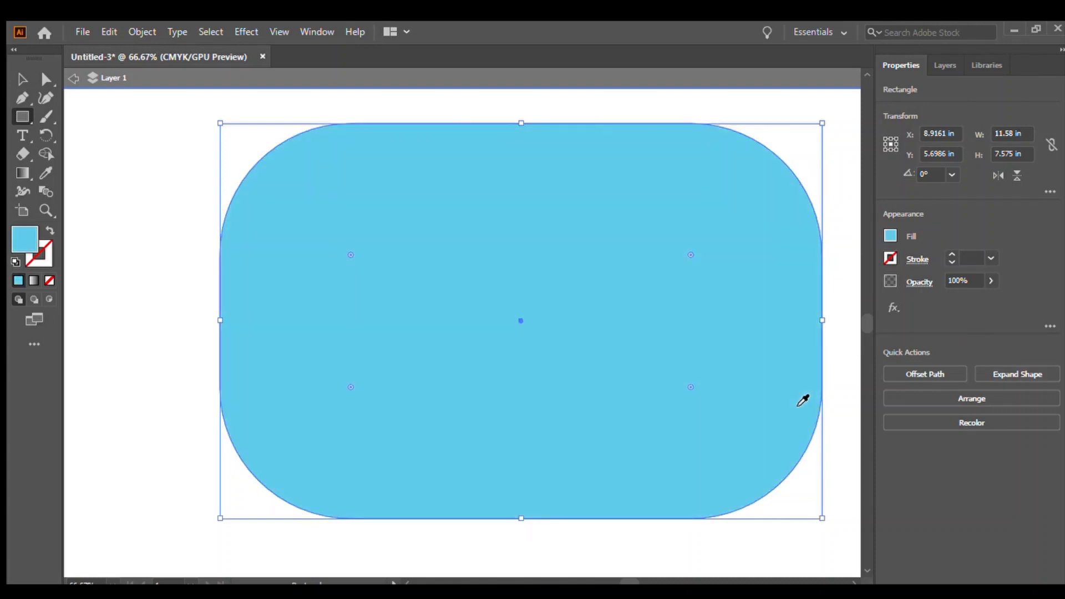
{"action": "left_click", "coordinate": [803, 397]}
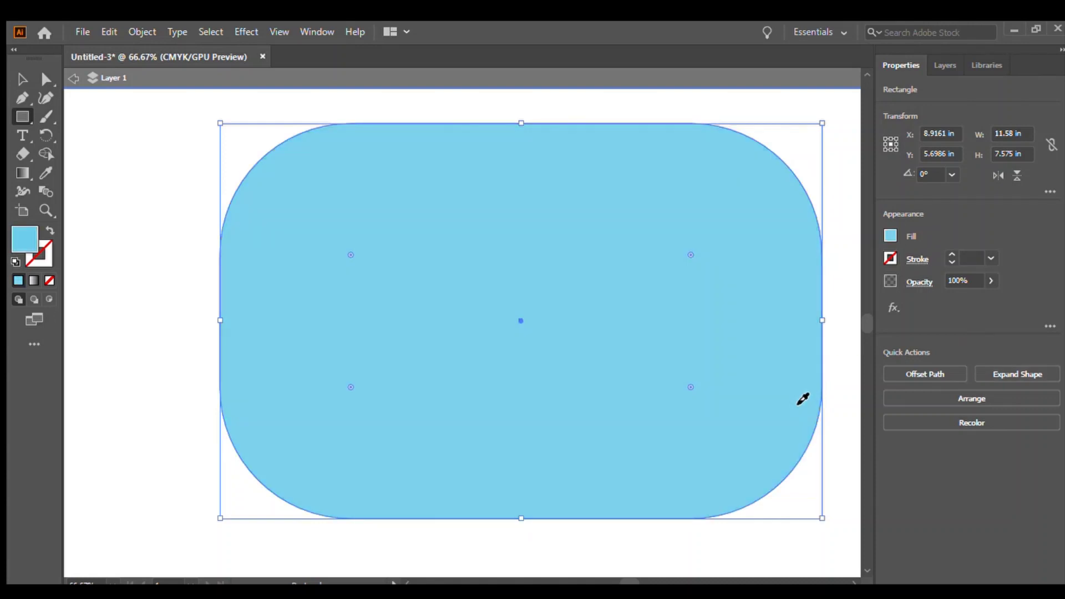
{"action": "left_click", "coordinate": [803, 397]}
{"action": "left_click", "coordinate": [15, 82]}
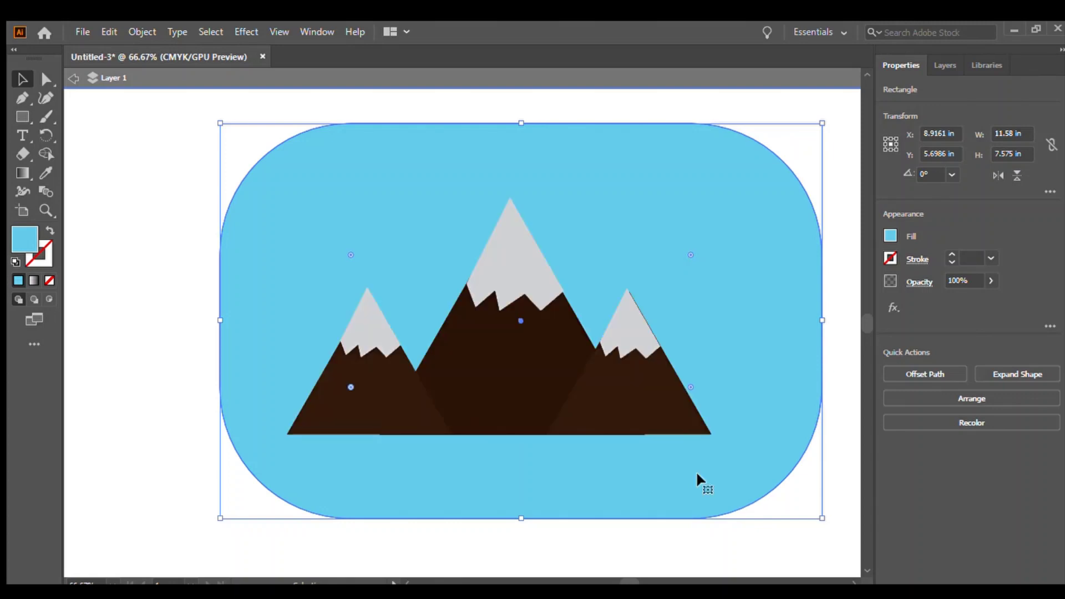
{"action": "left_click", "coordinate": [167, 349]}
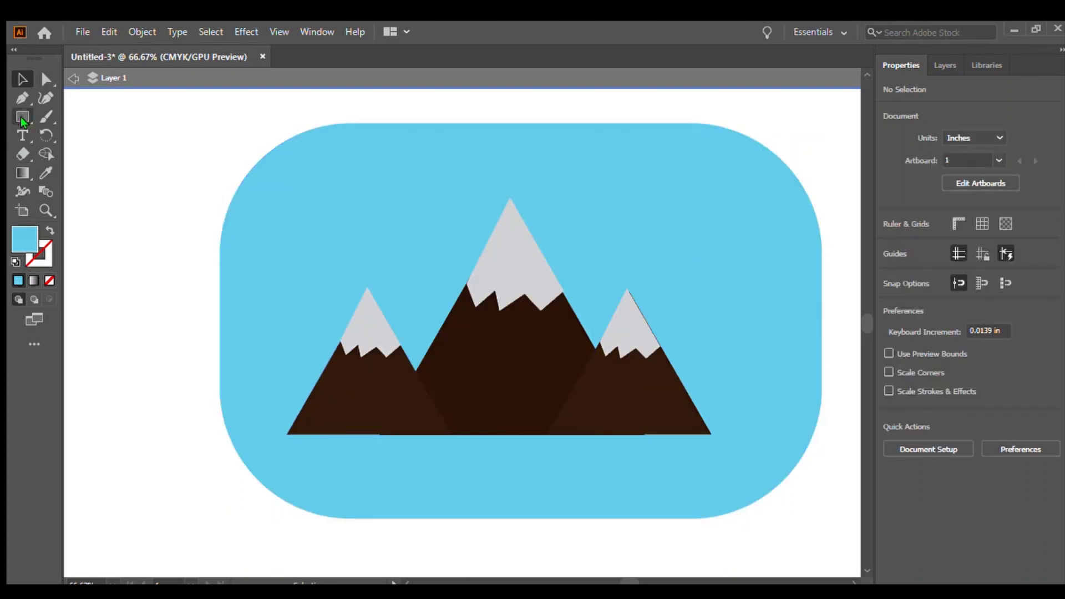
Draw an empty text box about 2.13 by 2.25 in beside the mountains and set its font size to 100 pt
{"action": "left_click", "coordinate": [125, 264]}
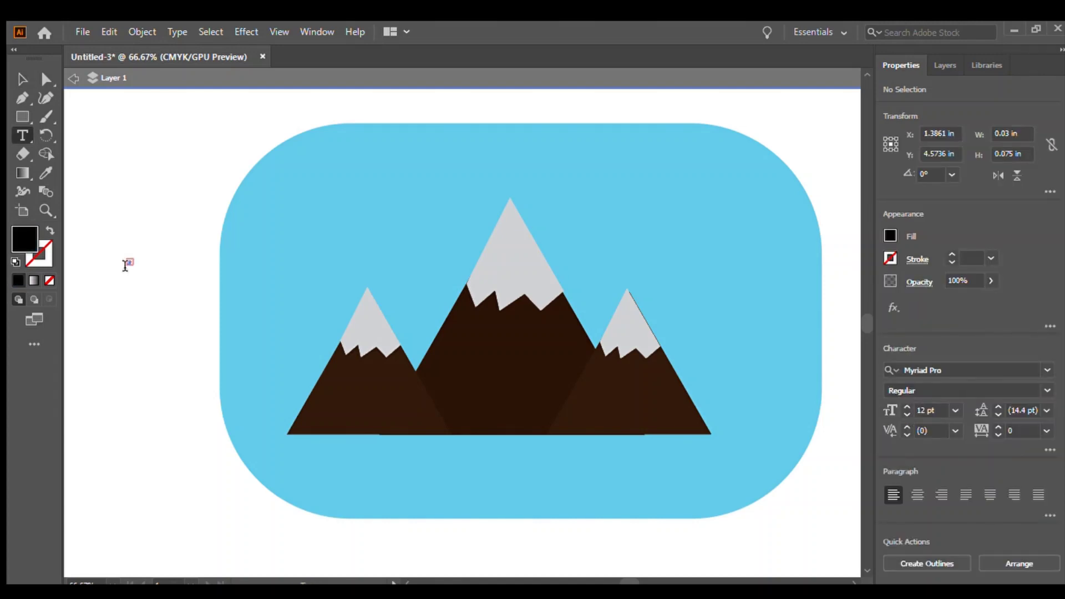
{"action": "left_click_drag", "start_coordinate": [131, 365], "coordinate": [242, 482]}
{"action": "key", "text": "BackSpace"}
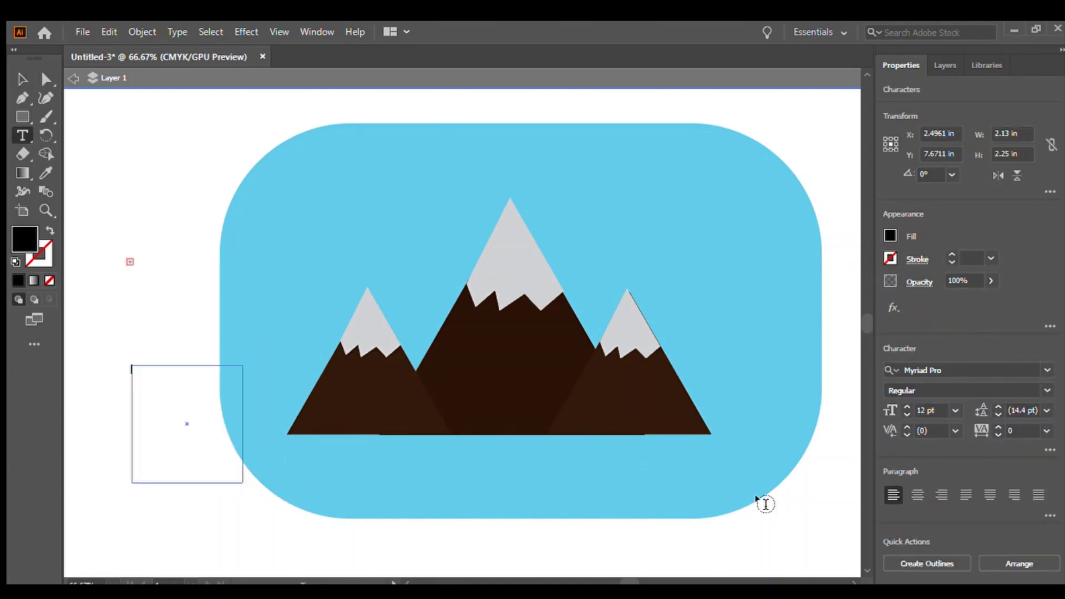
{"action": "left_click", "coordinate": [936, 416]}
{"action": "key", "text": "BackSpace"}
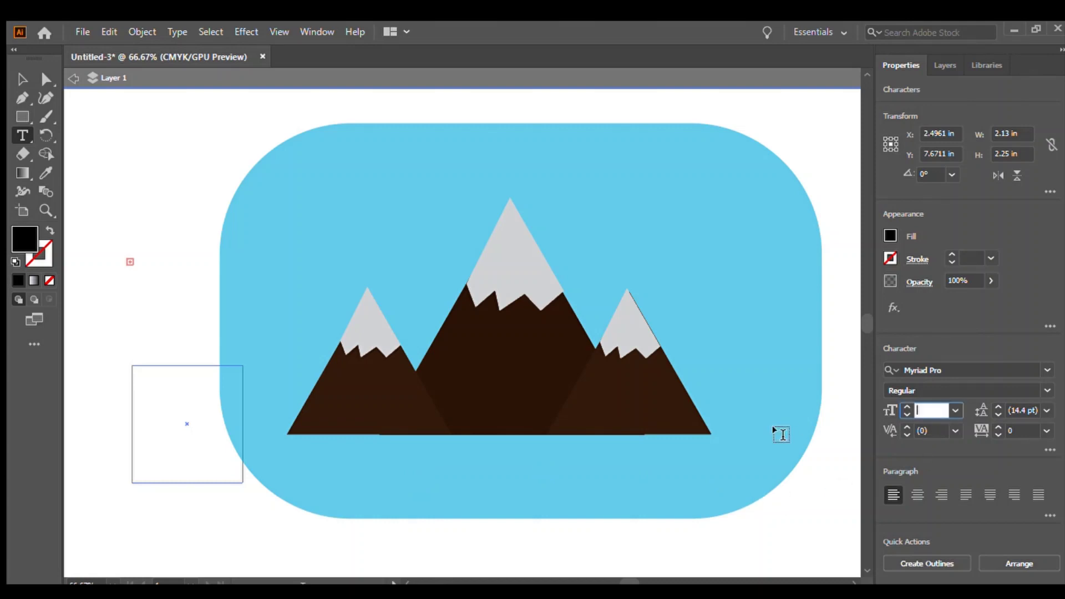
{"action": "type", "text": "100"}
Draw a text box about 1.19 by 1.41 in beside the left mountain and enter "Shift+ Ctrl + ["
{"action": "left_click", "coordinate": [134, 157]}
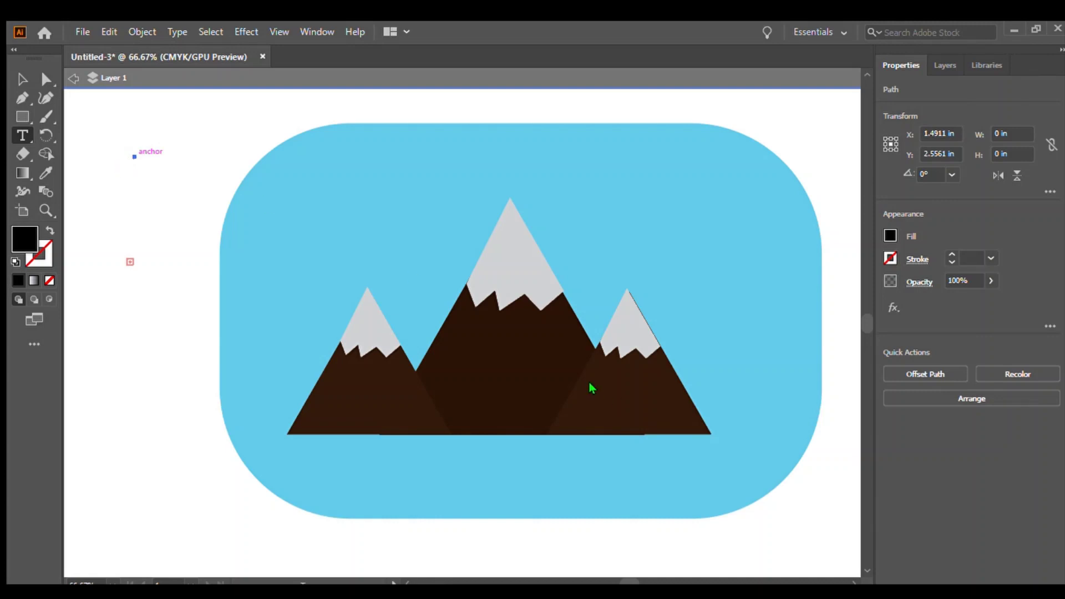
{"action": "key", "text": "Escape"}
{"action": "left_click_drag", "start_coordinate": [123, 404], "coordinate": [183, 478]}
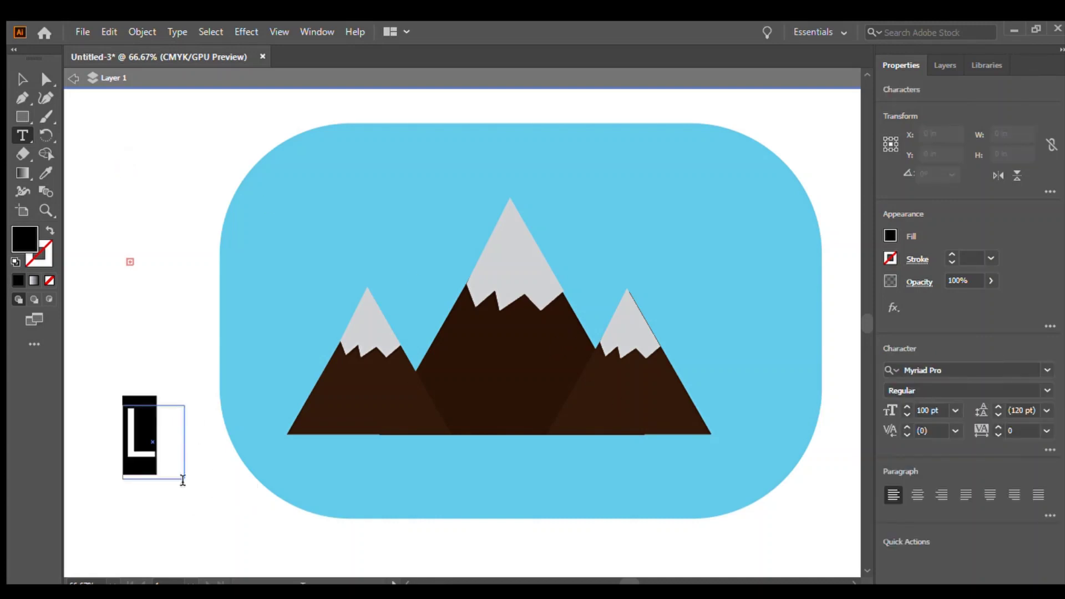
{"action": "key", "text": "BackSpace"}
{"action": "type", "text": "S"}
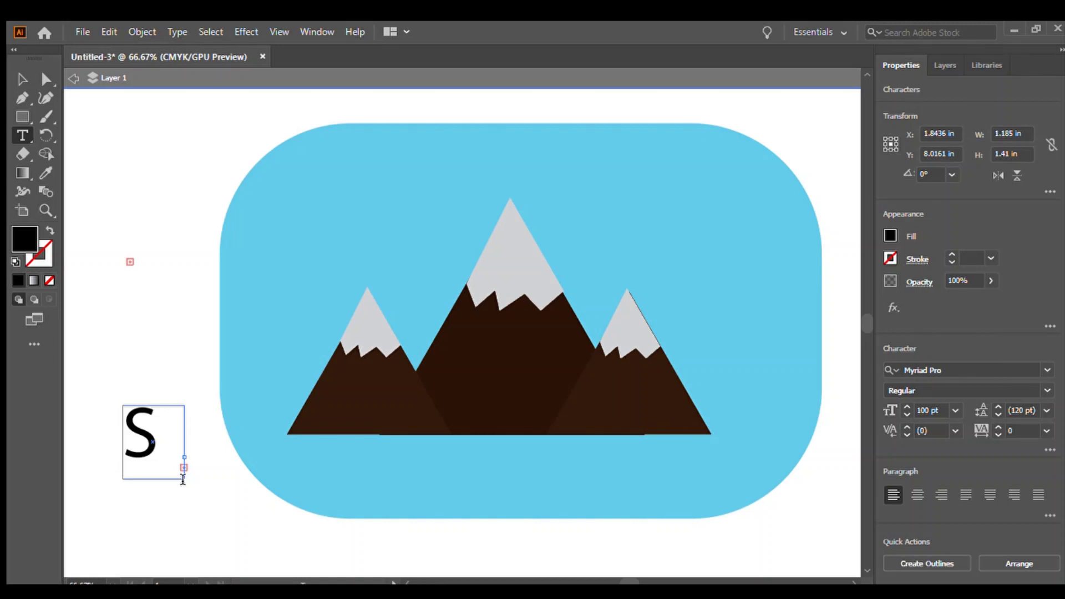
{"action": "key", "text": "Escape"}
{"action": "left_click", "coordinate": [22, 79]}
{"action": "left_click", "coordinate": [92, 178]}
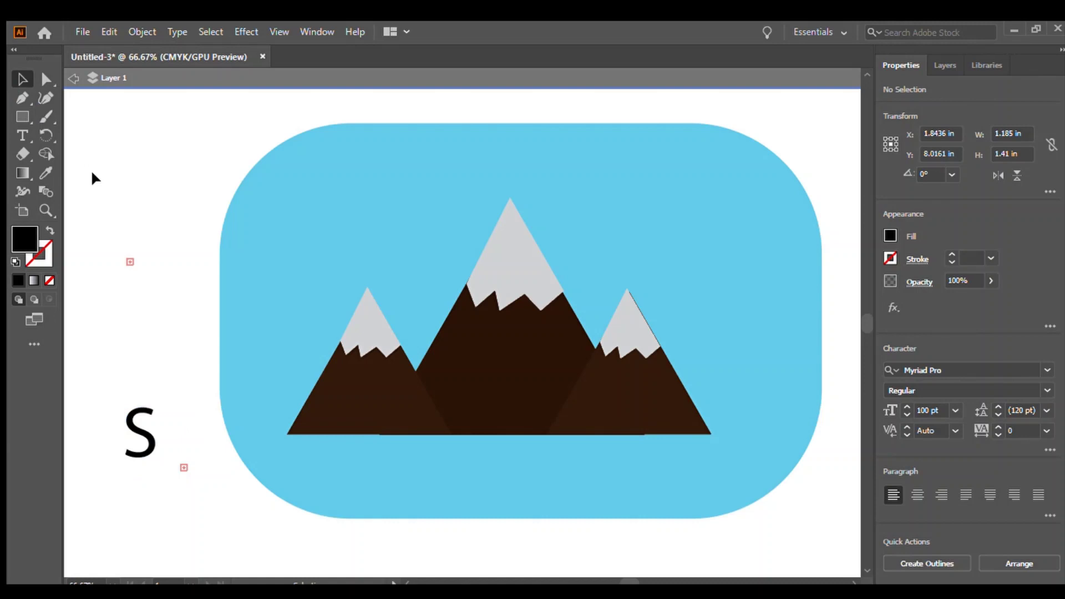
Widen the shortcut text box to about 9.19 in and move it about 1.47 in down and 0.32 in left
{"action": "left_click", "coordinate": [154, 445]}
{"action": "left_click_drag", "start_coordinate": [183, 442], "coordinate": [604, 442]}
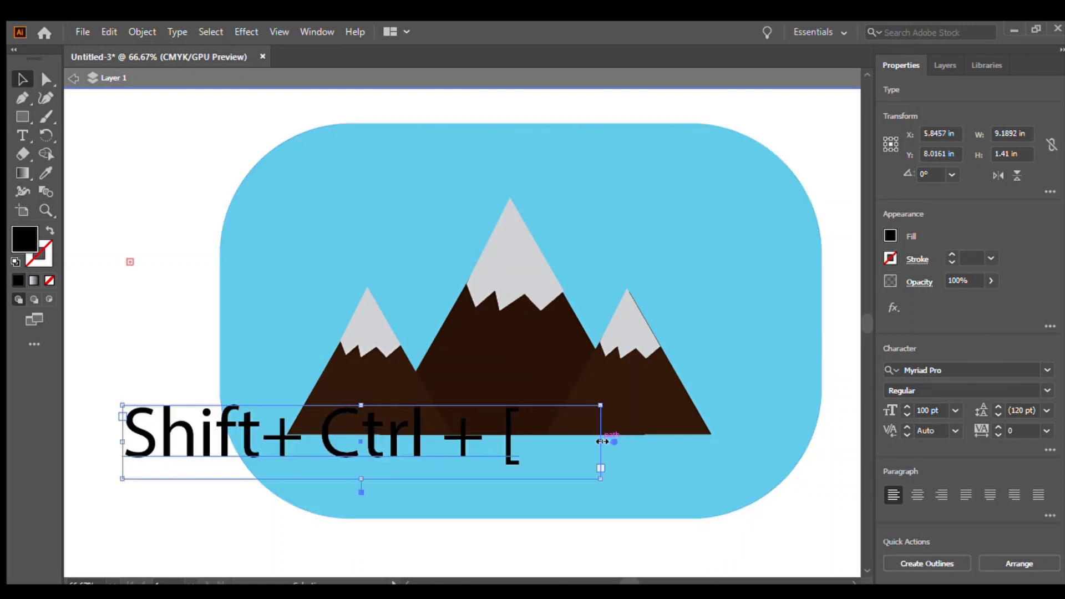
{"action": "left_click_drag", "start_coordinate": [502, 443], "coordinate": [487, 517]}
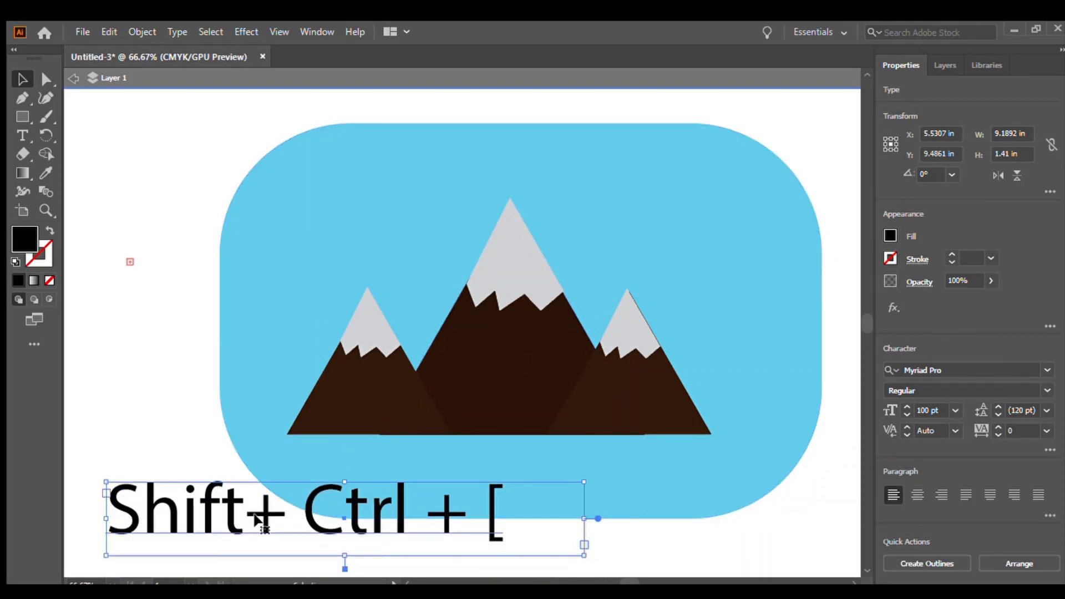
Delete the leftover empty text box and the "Shift+ Ctrl + [" text
{"action": "left_click", "coordinate": [308, 165]}
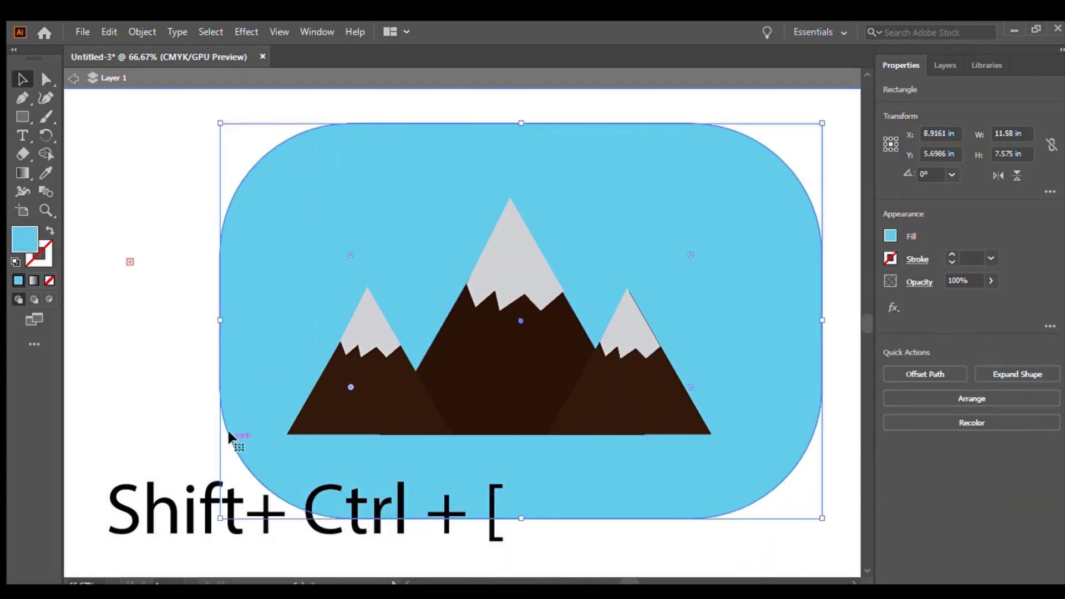
{"action": "left_click", "coordinate": [129, 358]}
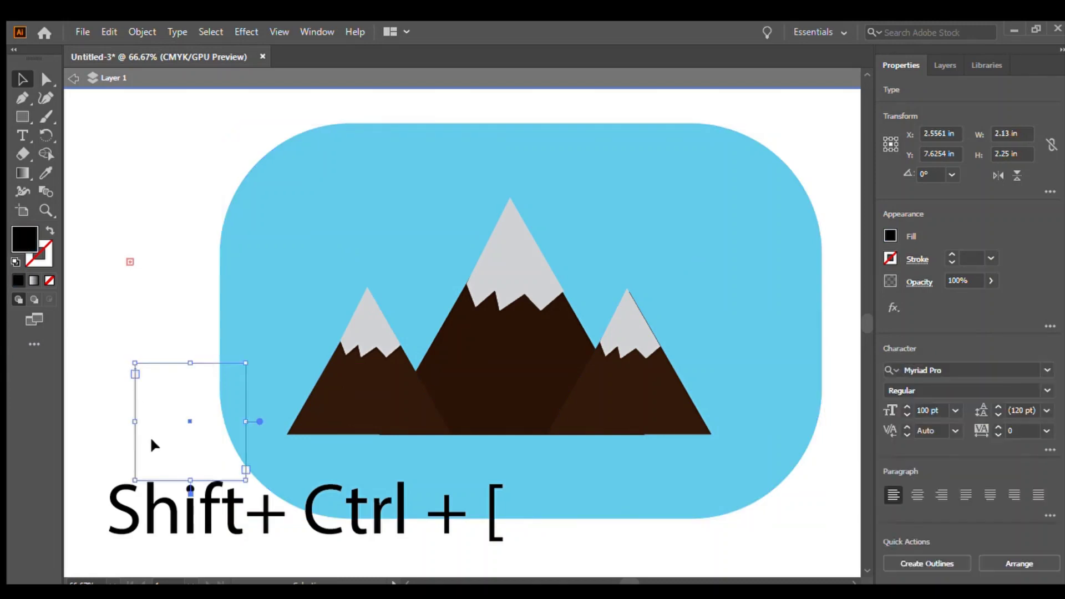
{"action": "left_click", "coordinate": [183, 527]}
{"action": "key", "text": "Delete"}
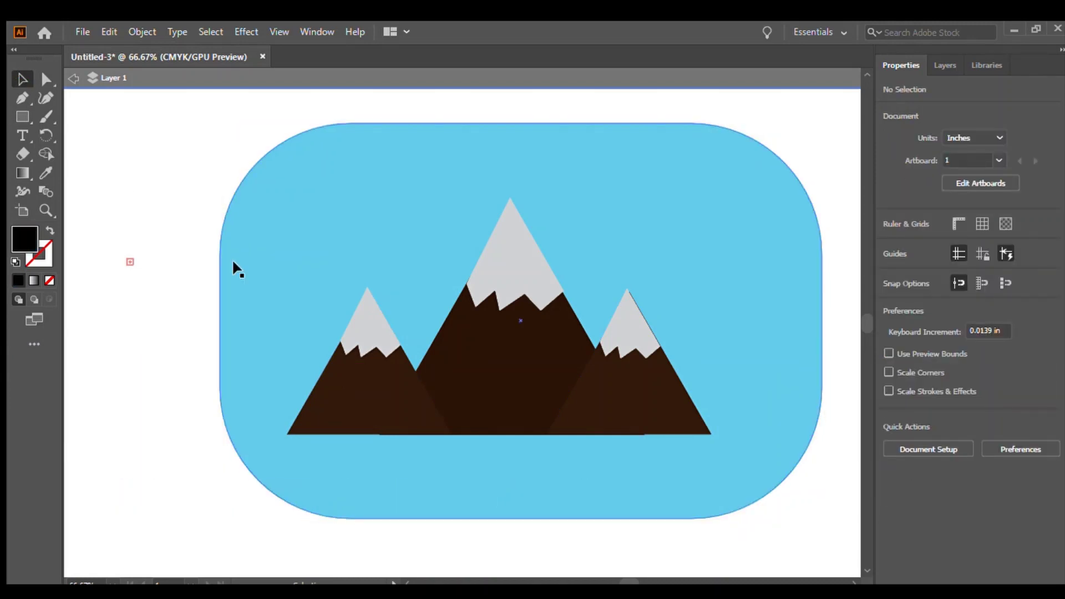
Shift the rounded sky-blue background slightly left and widen it on both sides to about 12.21 in
{"action": "left_click_drag", "start_coordinate": [295, 222], "coordinate": [284, 222]}
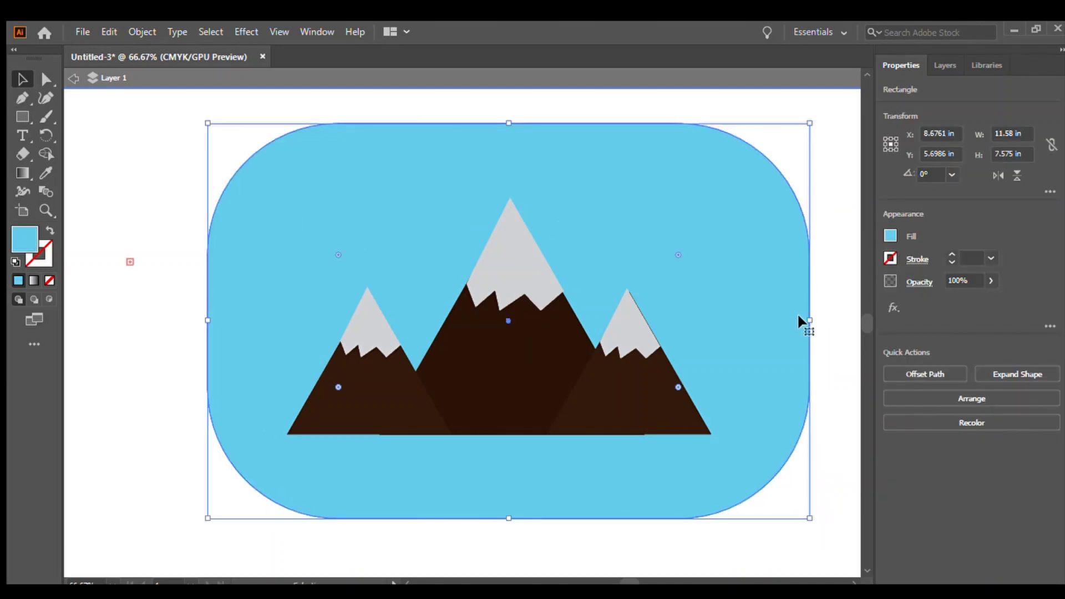
{"action": "left_click_drag", "start_coordinate": [810, 320], "coordinate": [830, 324]}
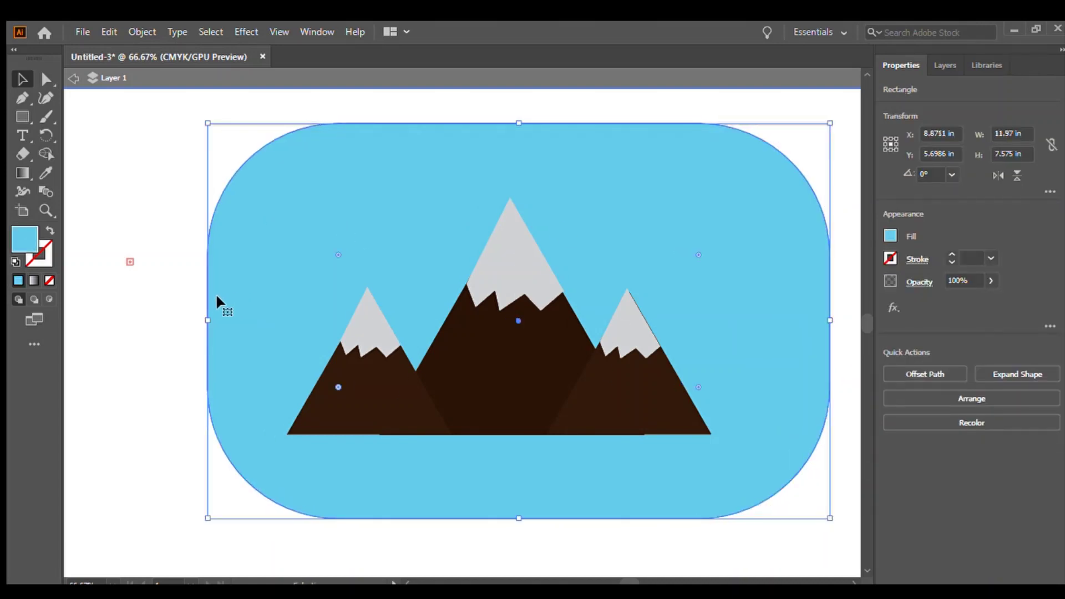
{"action": "left_click_drag", "start_coordinate": [204, 315], "coordinate": [195, 320]}
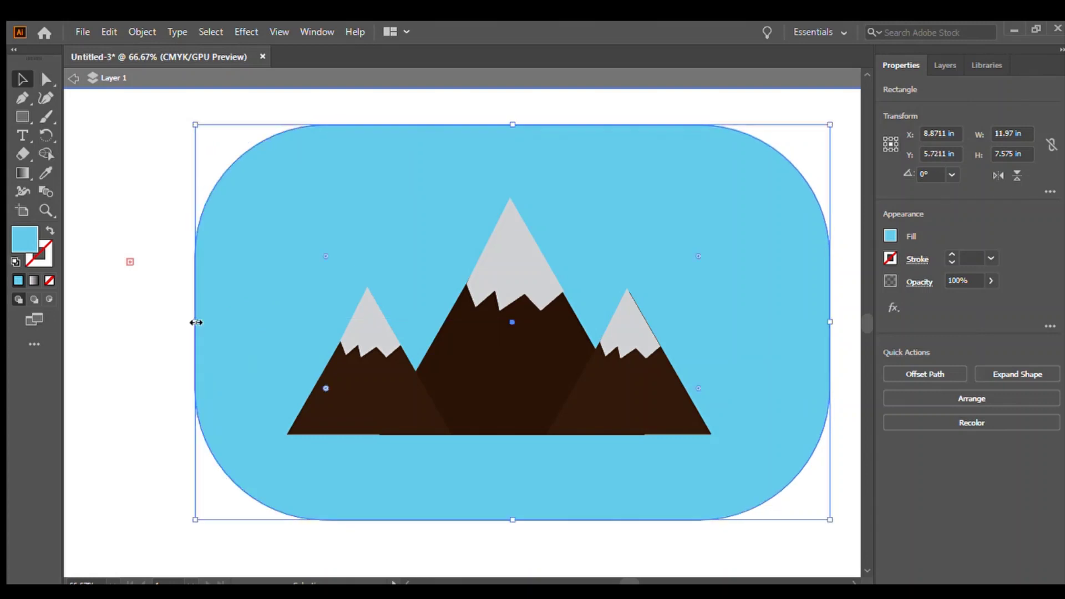
{"action": "left_click", "coordinate": [512, 381]}
{"action": "left_click_drag", "start_coordinate": [514, 377], "coordinate": [508, 361]}
{"action": "key", "text": "ctrl+z"}
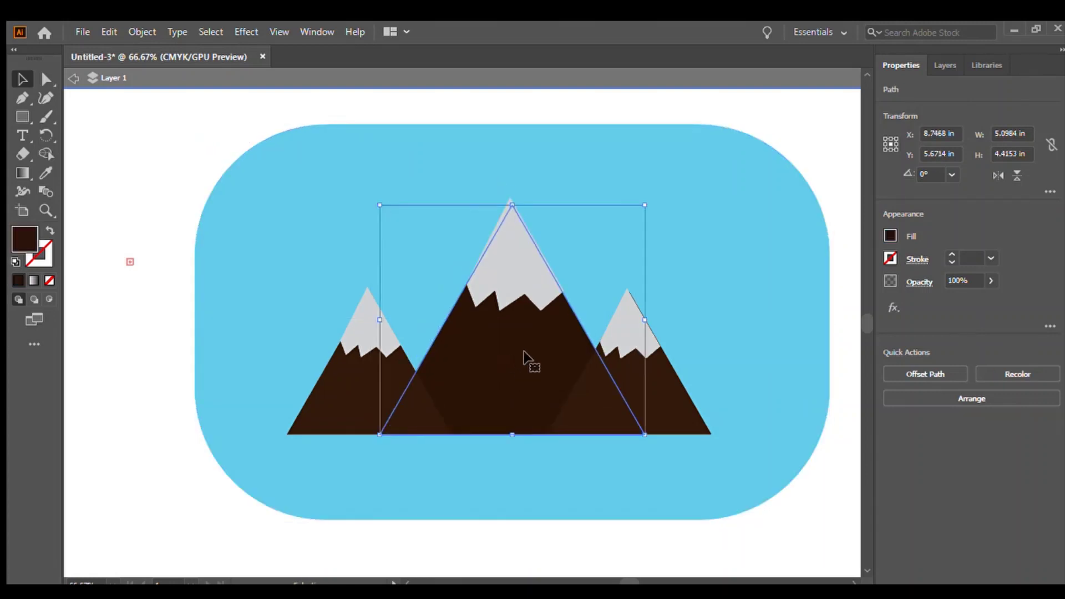
{"action": "left_click", "coordinate": [843, 391]}
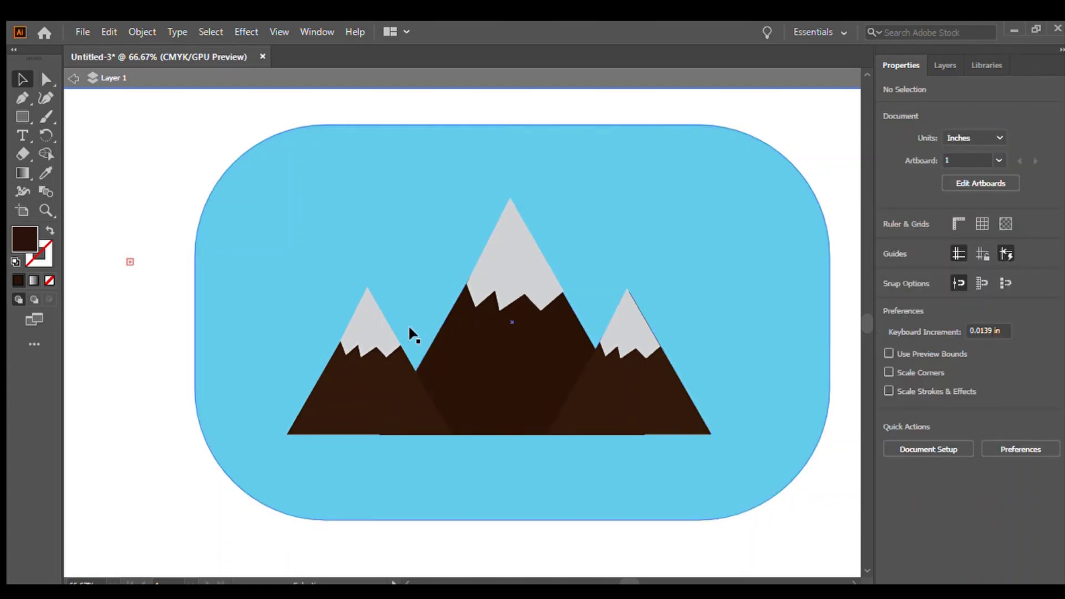
Extend the sky-blue background downward to a height of about 7.96 in
{"action": "left_click", "coordinate": [500, 513]}
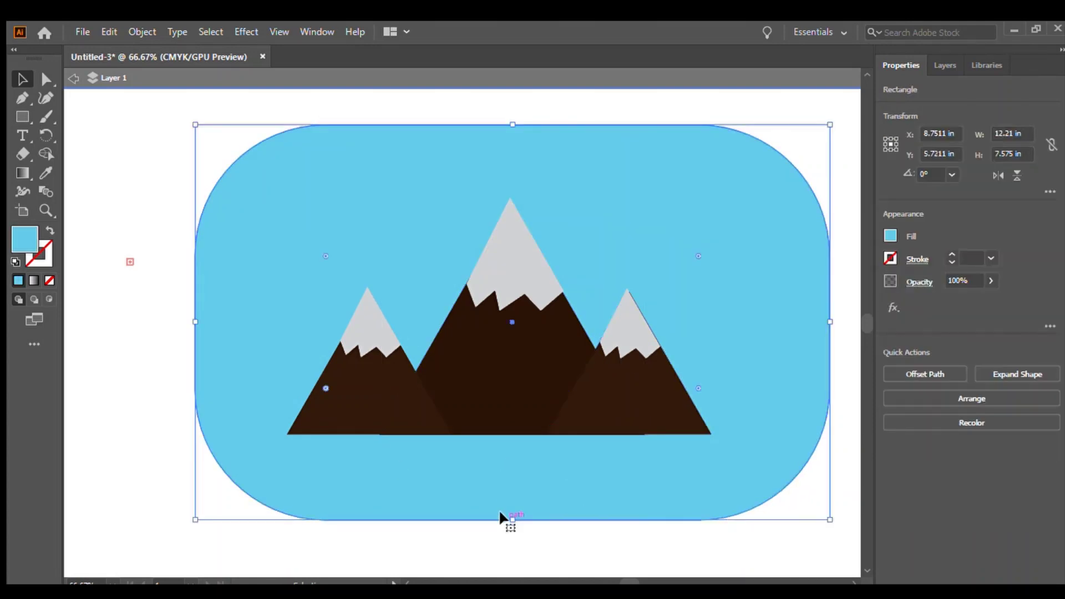
{"action": "left_click_drag", "start_coordinate": [513, 522], "coordinate": [513, 539]}
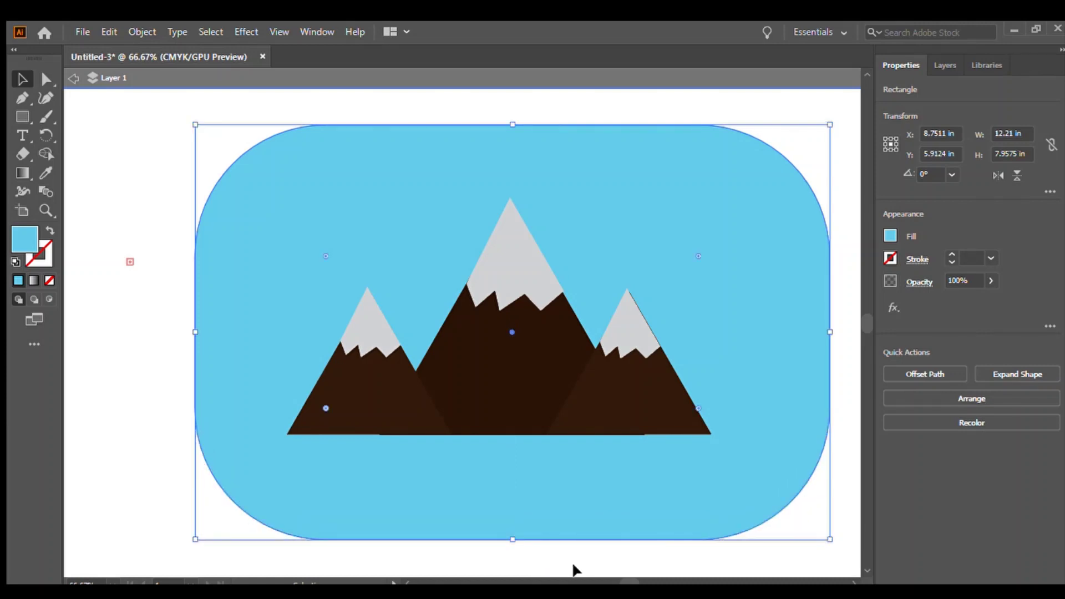
{"action": "left_click", "coordinate": [836, 139]}
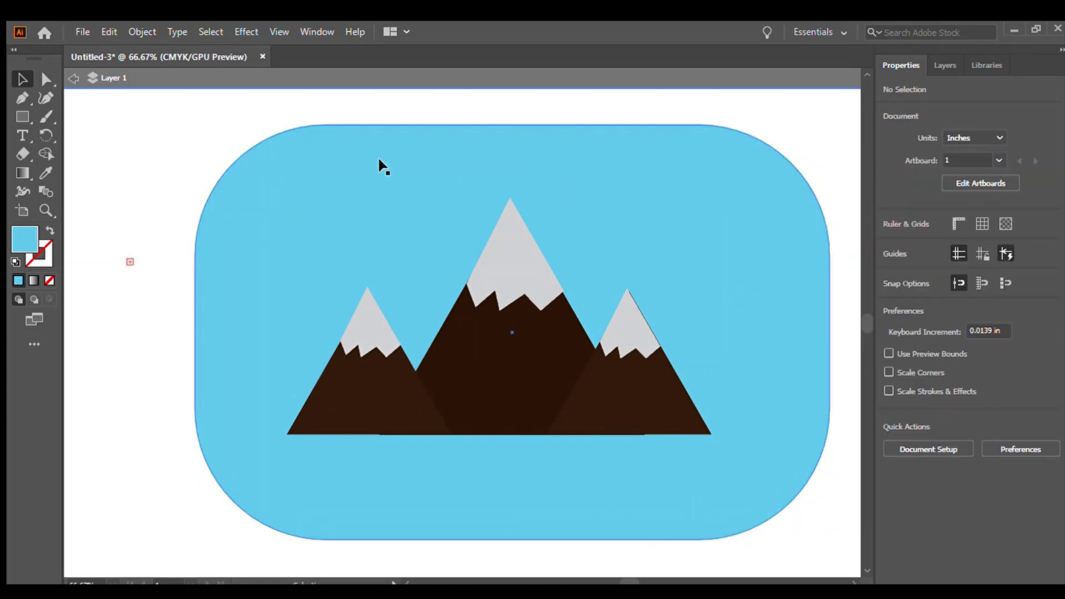
Start an empty text line below the left mountain and set its font size to 70 pt
{"action": "left_click", "coordinate": [23, 135]}
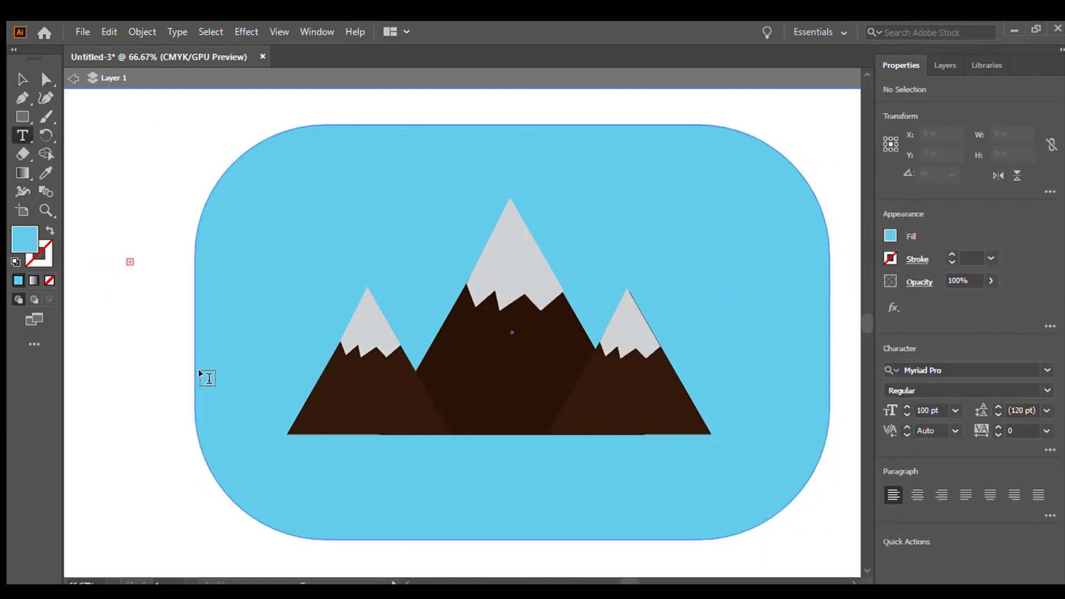
{"action": "left_click", "coordinate": [317, 490]}
{"action": "key", "text": "BackSpace"}
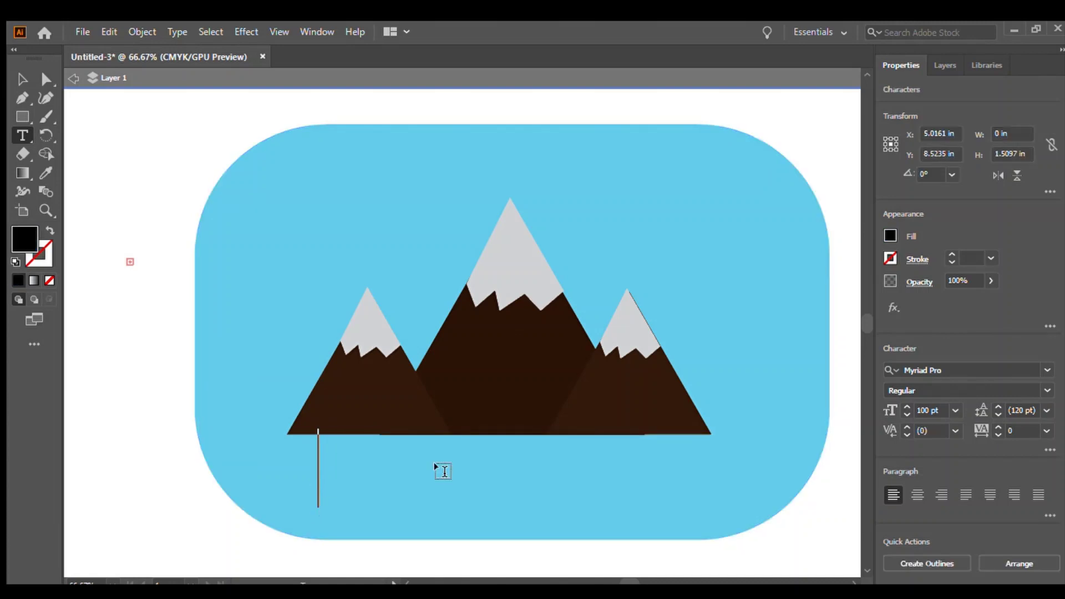
{"action": "left_click", "coordinate": [941, 413]}
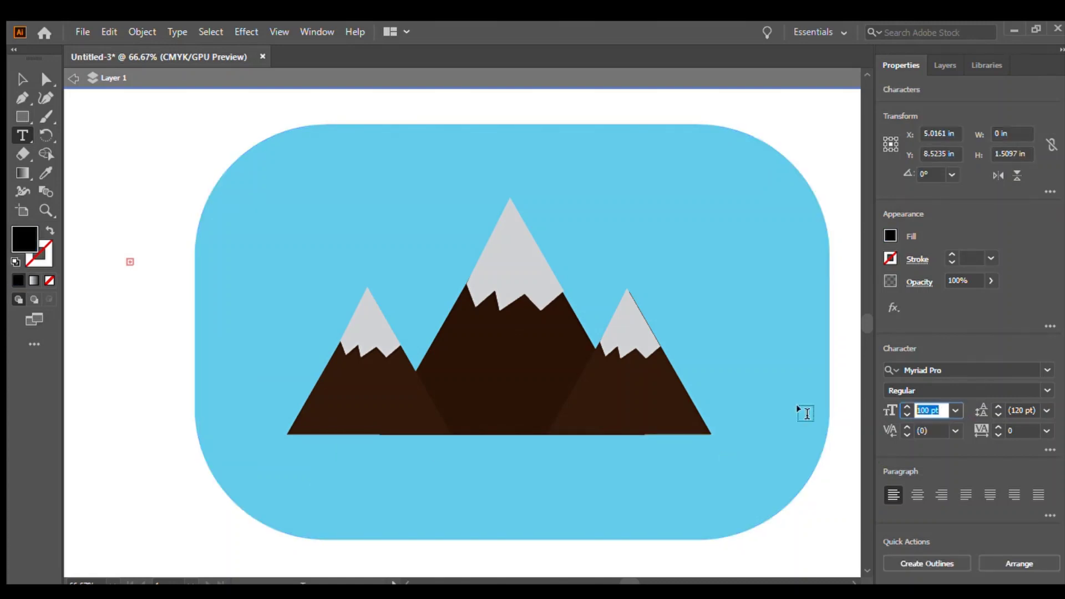
{"action": "type", "text": "70"}
{"action": "key", "text": "Return"}
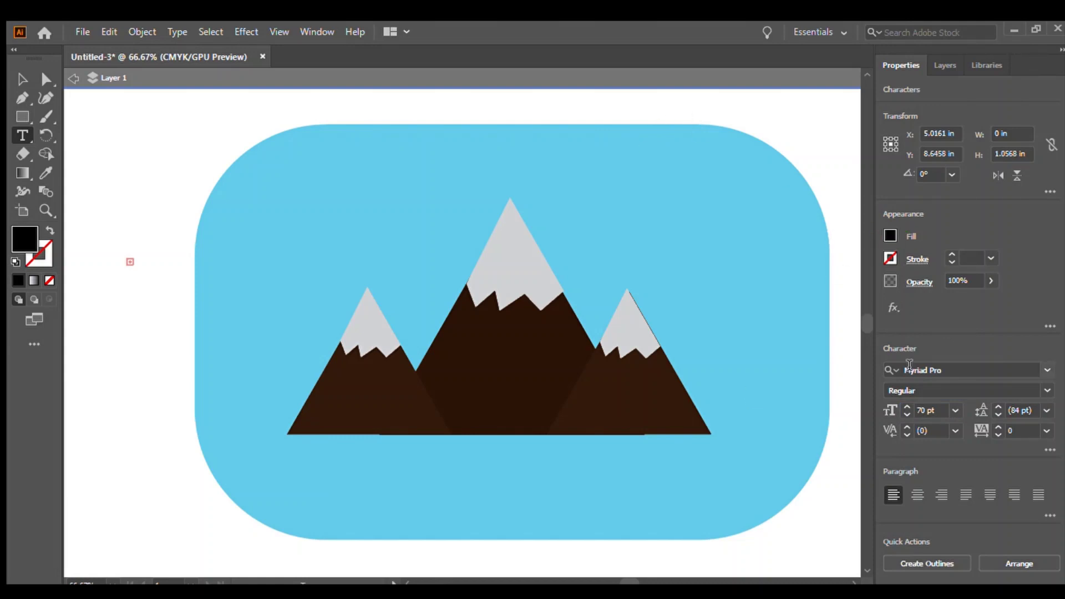
Set the new text's fill to dark blue and its font to Script MT Bold
{"action": "left_click", "coordinate": [890, 238]}
{"action": "left_click", "coordinate": [829, 399]}
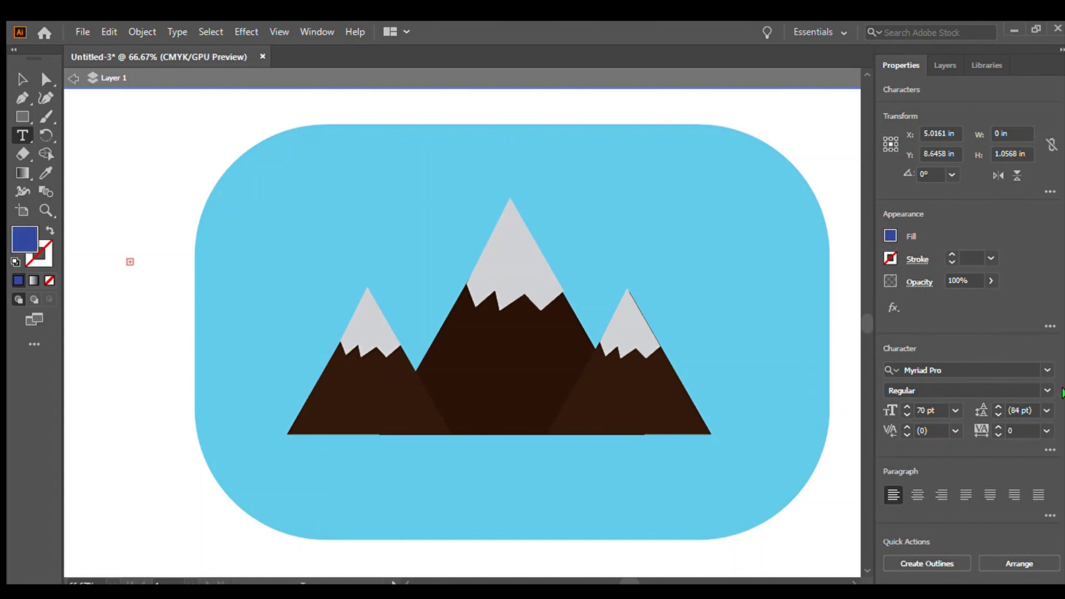
{"action": "left_click", "coordinate": [1046, 372]}
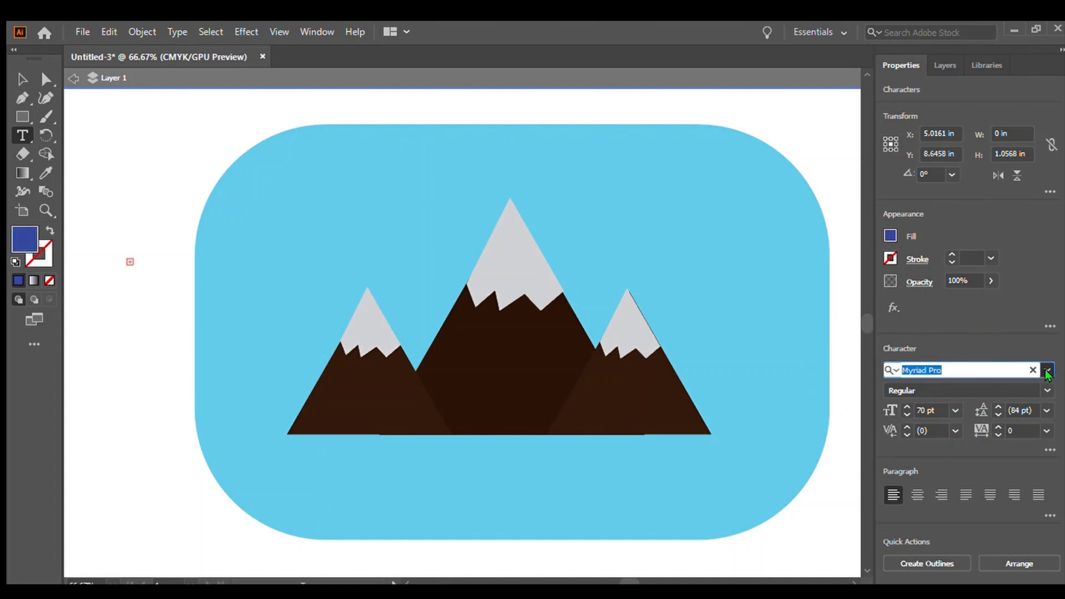
{"action": "left_click", "coordinate": [946, 501]}
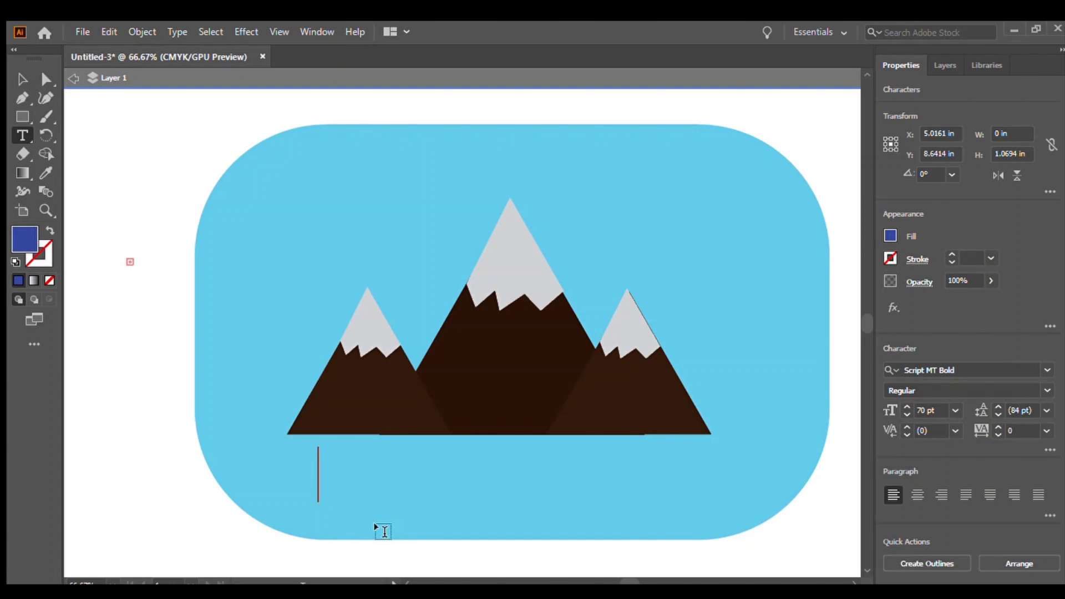
{"action": "type", "text": "Ever"}
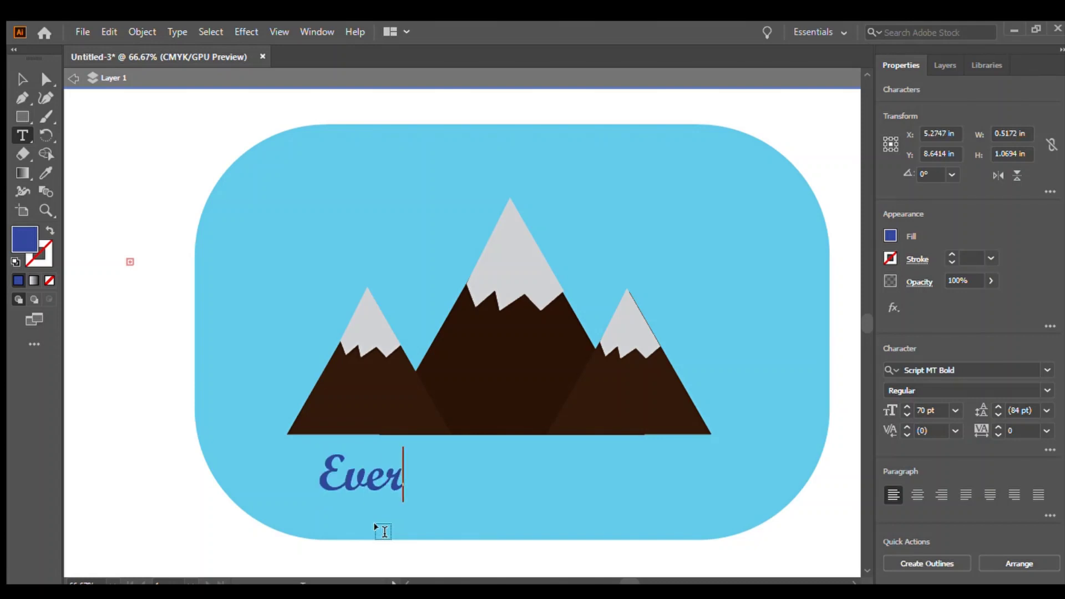
{"action": "type", "text": "est"}
{"action": "key", "text": "BackSpace"}
{"action": "key", "text": "BackSpace"}
{"action": "key", "text": "BackSpace"}
{"action": "key", "text": "BackSpace"}
{"action": "key", "text": "BackSpace"}
{"action": "key", "text": "BackSpace"}
{"action": "key", "text": "BackSpace"}
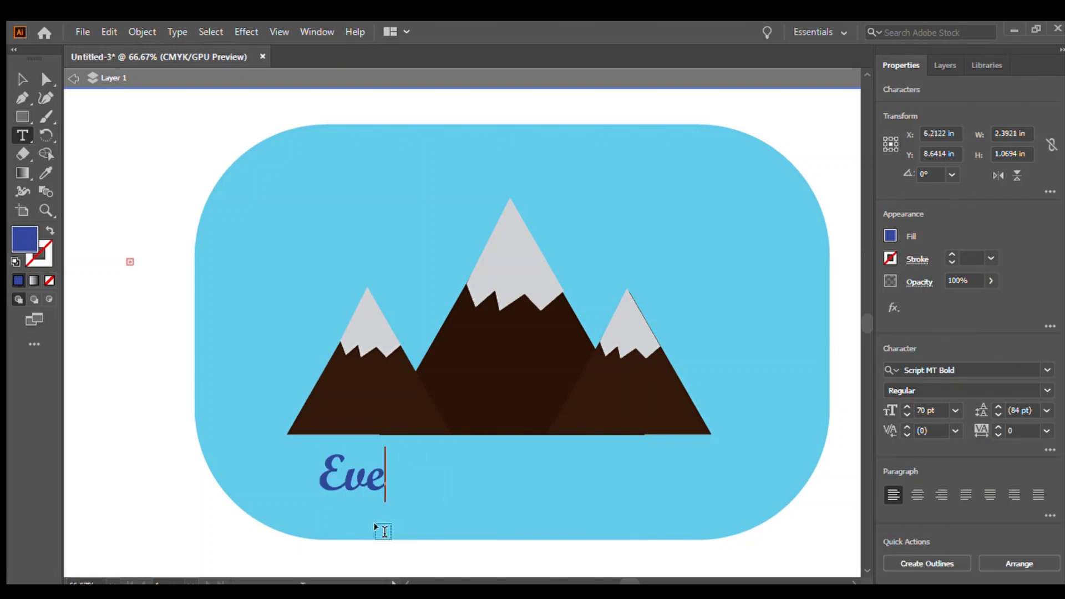
Enter "Mountain Climb" as the title text below the mountains
{"action": "type", "text": "Mou"}
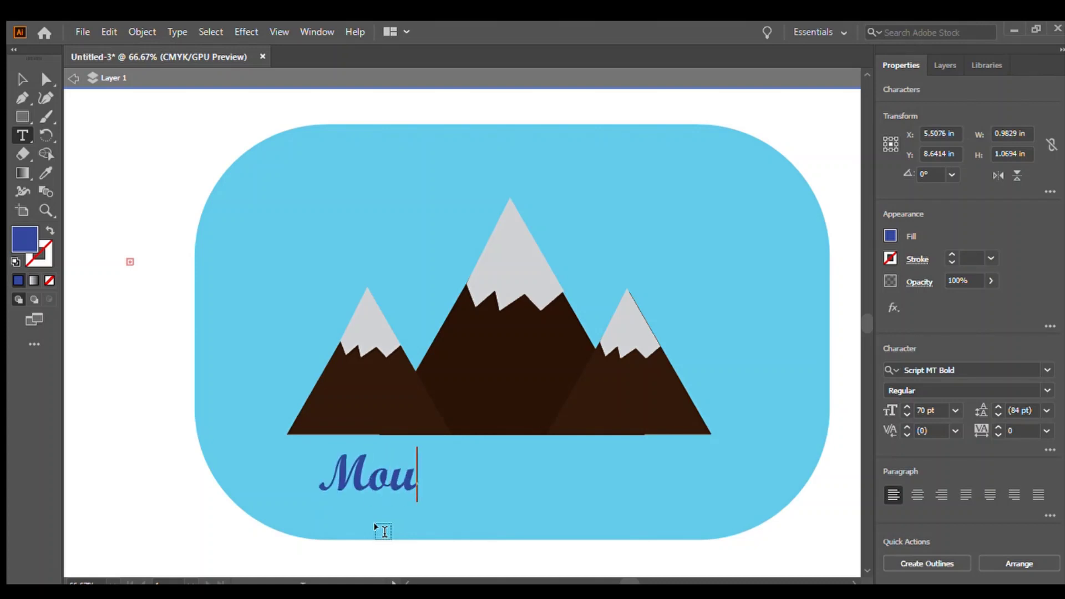
{"action": "type", "text": "ntain"}
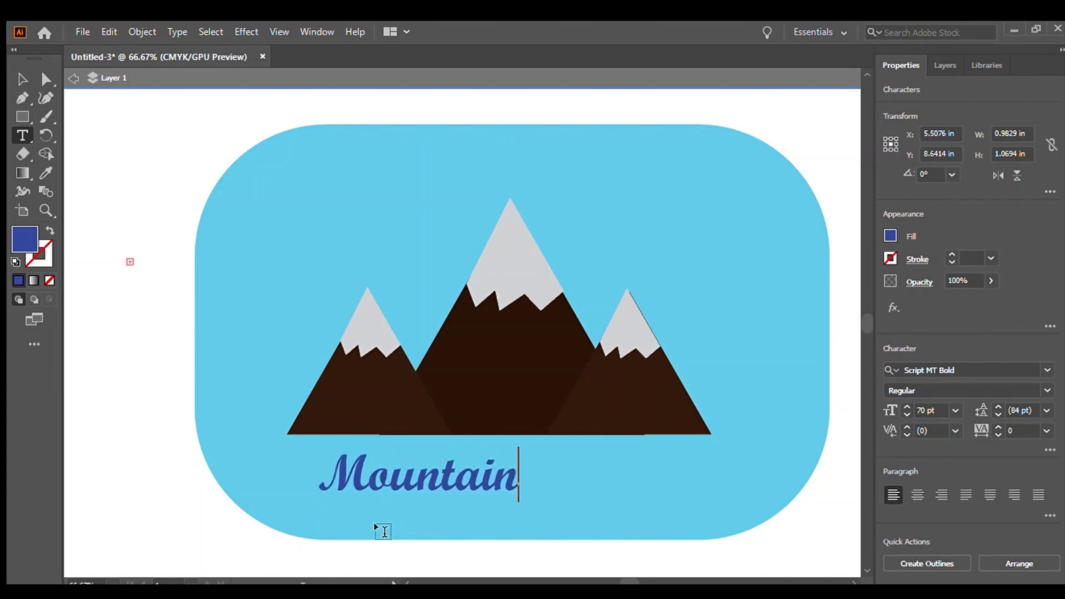
{"action": "type", "text": " C"}
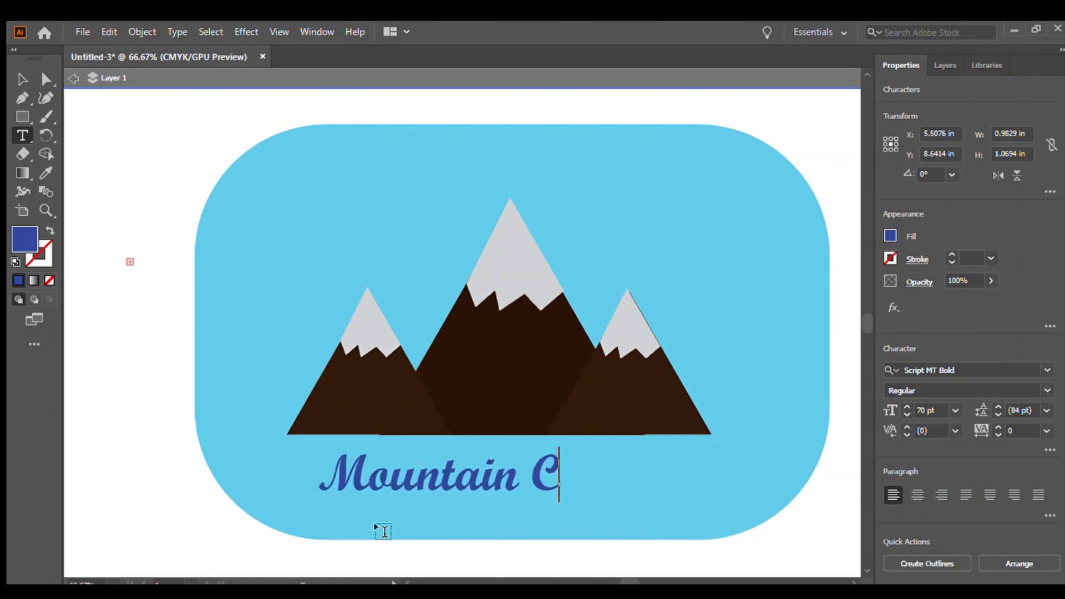
{"action": "type", "text": "limb"}
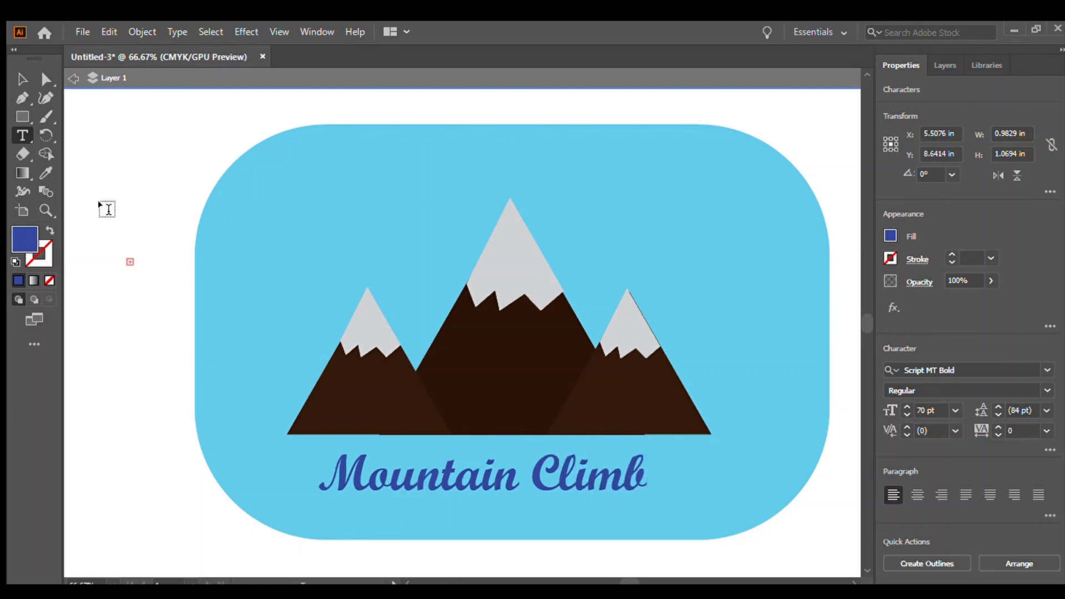
Enlarge the "Mountain Climb" title to about 6.81 by 1.15 in and roughly centre it beneath the mountains
{"action": "left_click", "coordinate": [23, 80]}
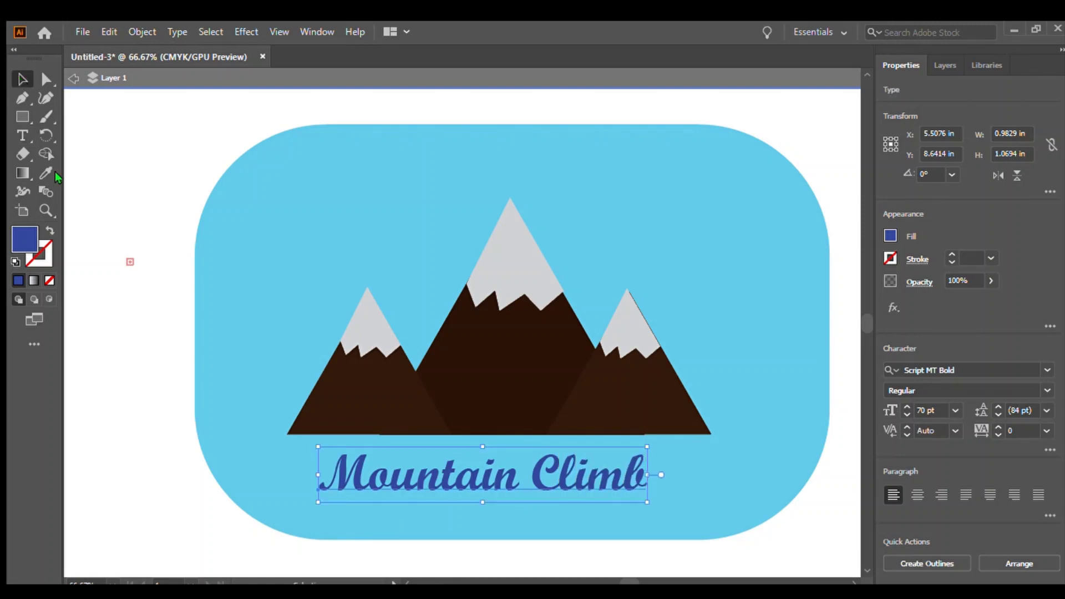
{"action": "left_click", "coordinate": [116, 224]}
{"action": "left_click_drag", "start_coordinate": [508, 482], "coordinate": [519, 481]}
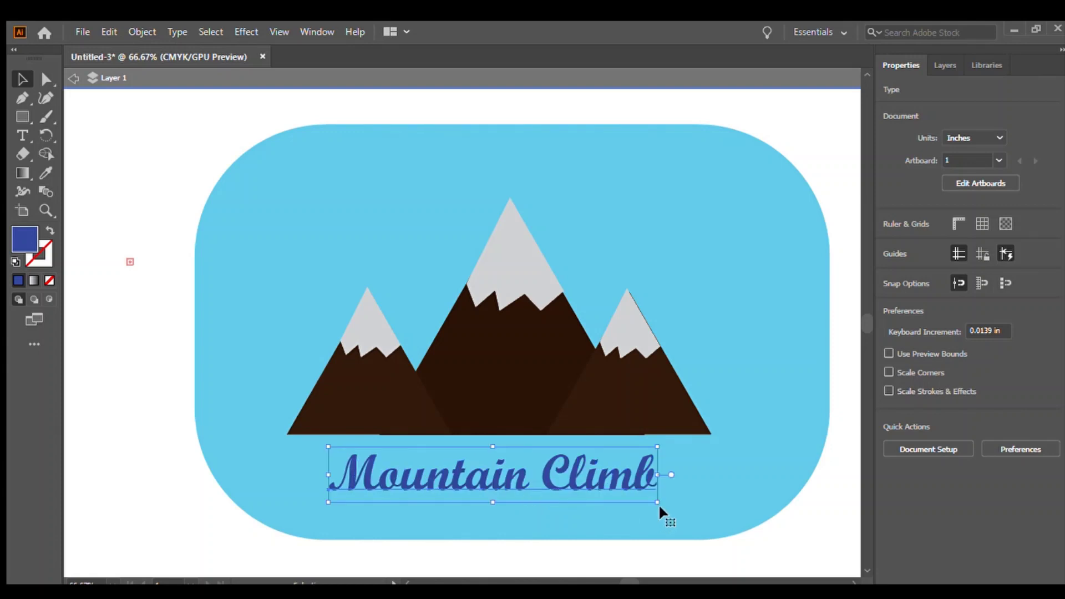
{"action": "left_click_drag", "start_coordinate": [660, 503], "coordinate": [683, 508]}
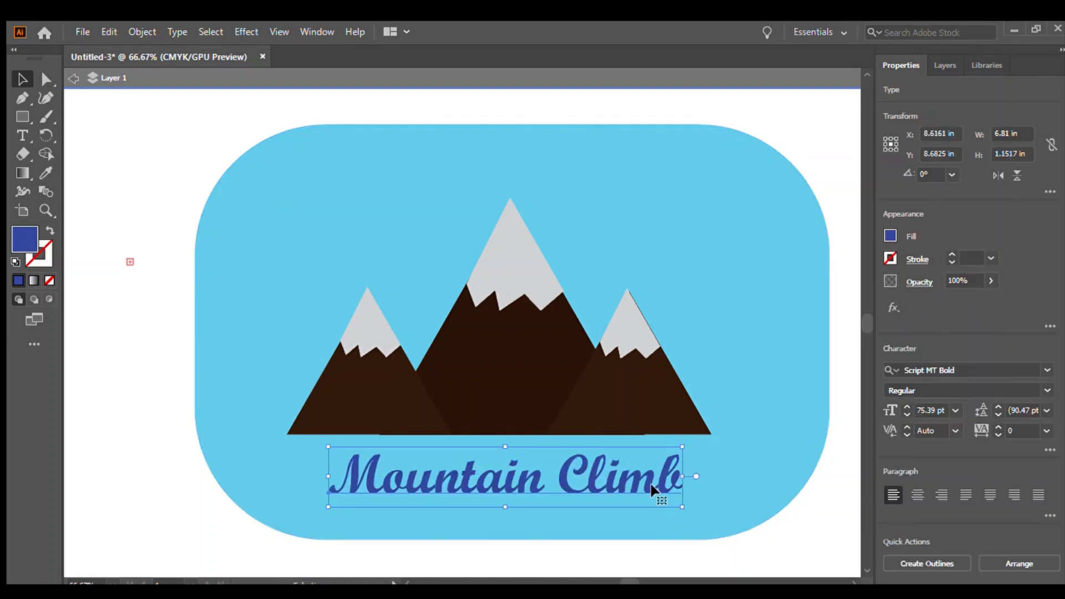
{"action": "left_click_drag", "start_coordinate": [645, 478], "coordinate": [641, 478]}
{"action": "left_click", "coordinate": [822, 125]}
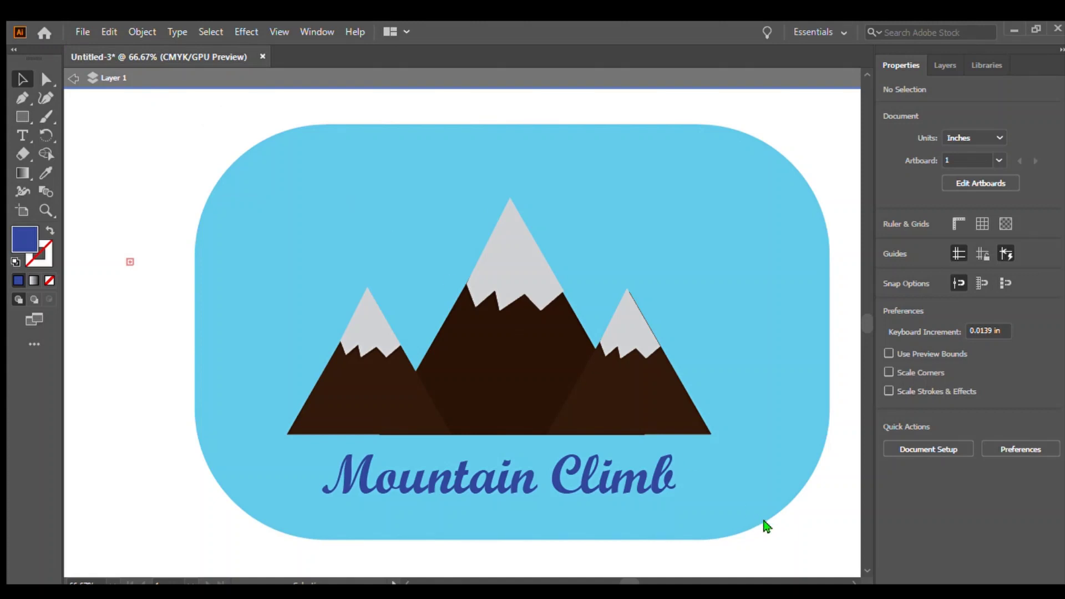
Create a new blank document and return to the mountain illustration in Untitled-3
{"action": "left_click", "coordinate": [838, 534]}
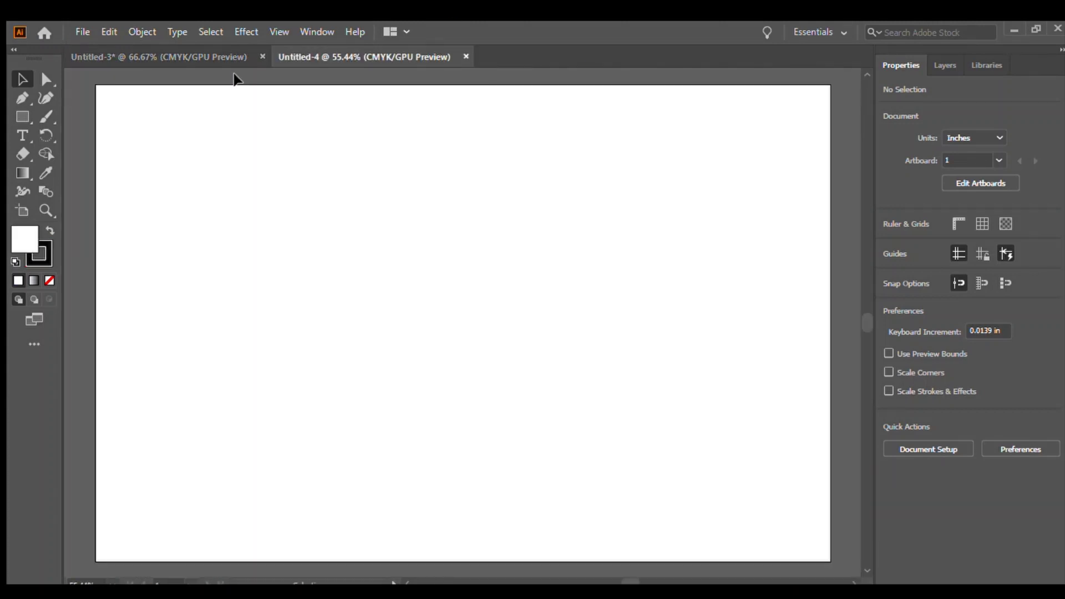
{"action": "left_click", "coordinate": [213, 55]}
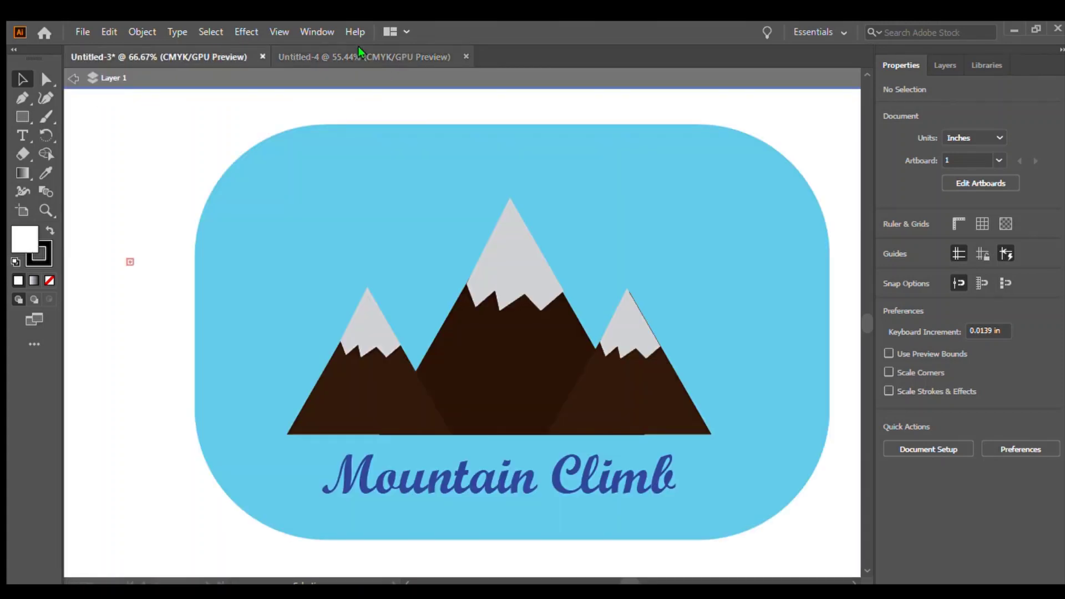
{"action": "left_click", "coordinate": [401, 56]}
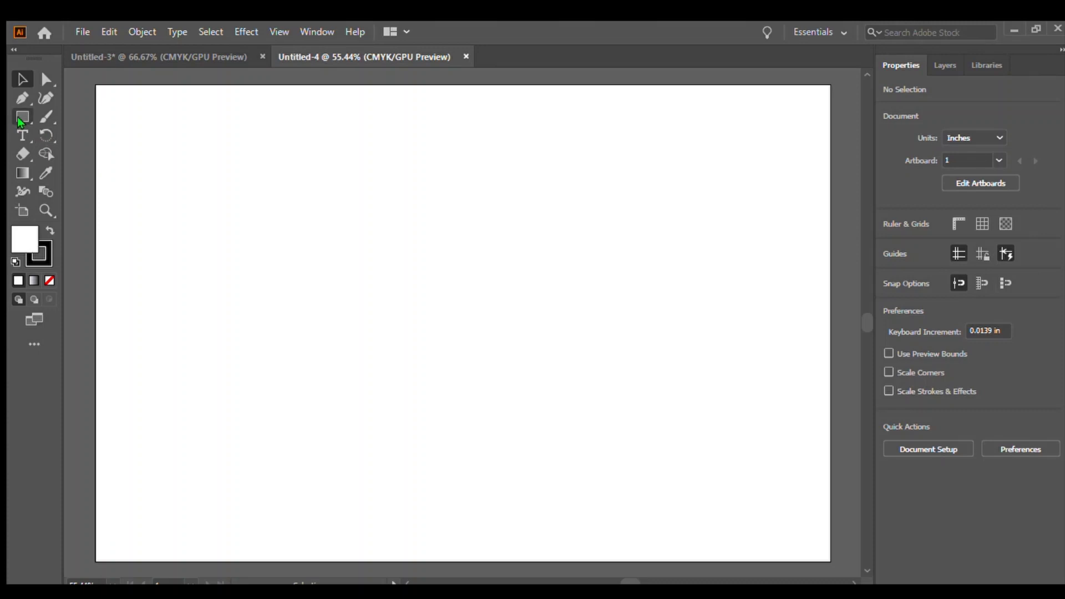
{"action": "left_click", "coordinate": [221, 56]}
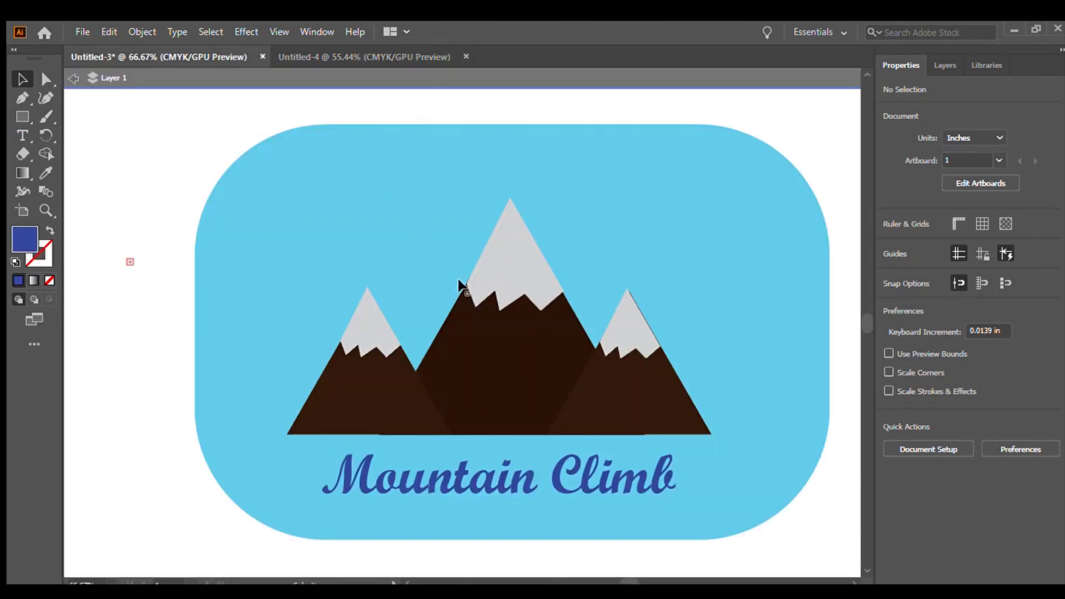
Copy the middle mountain's dark brown triangle into Untitled-4, placing it near the centre of the artboard
{"action": "left_click", "coordinate": [483, 357]}
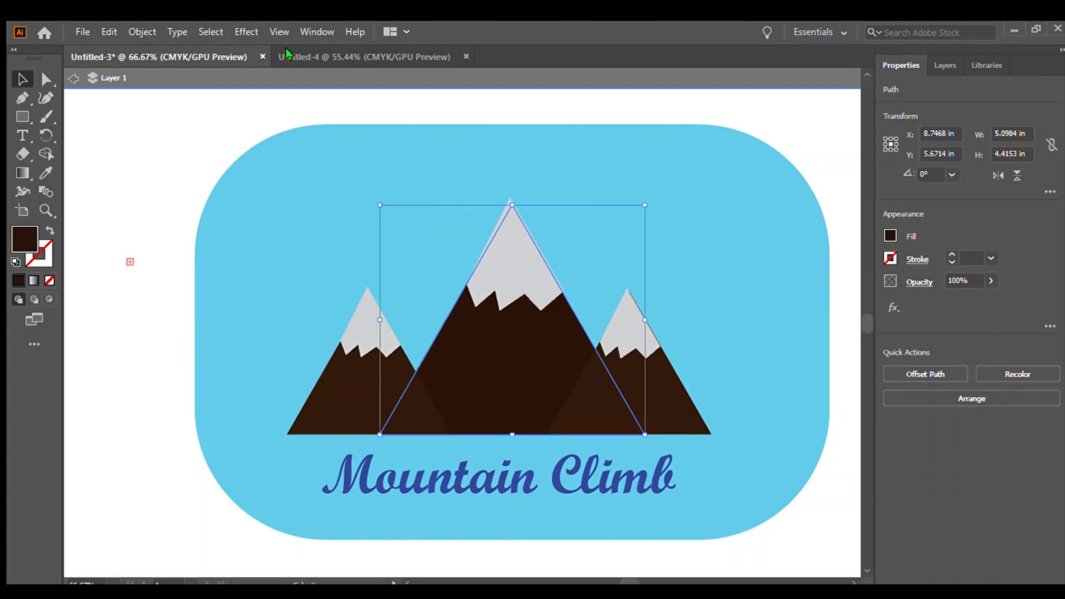
{"action": "left_click", "coordinate": [344, 57]}
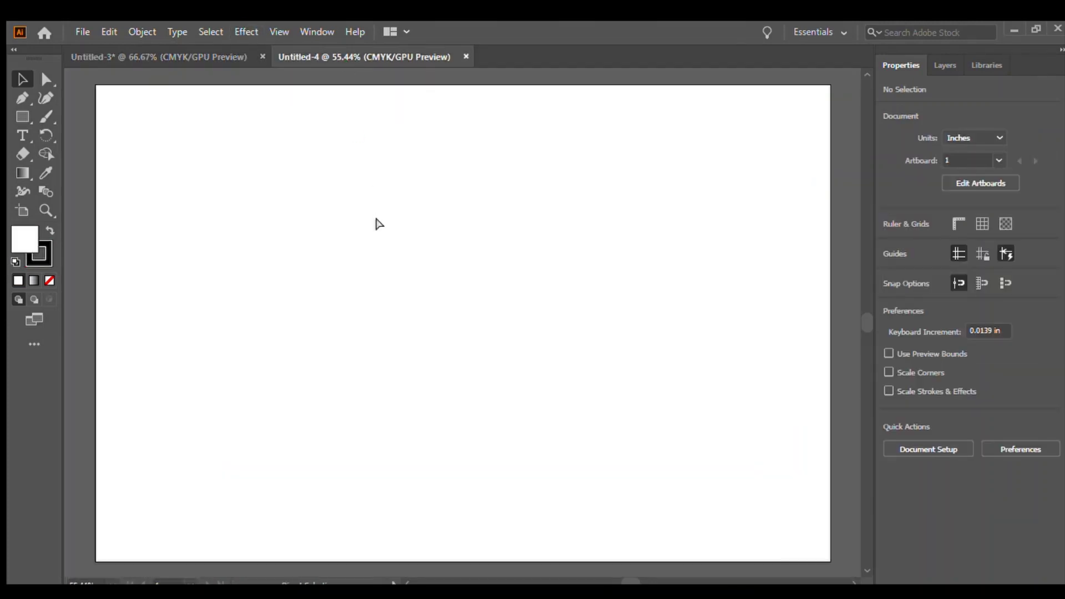
{"action": "key", "text": "ctrl+v"}
{"action": "left_click_drag", "start_coordinate": [484, 348], "coordinate": [488, 351]}
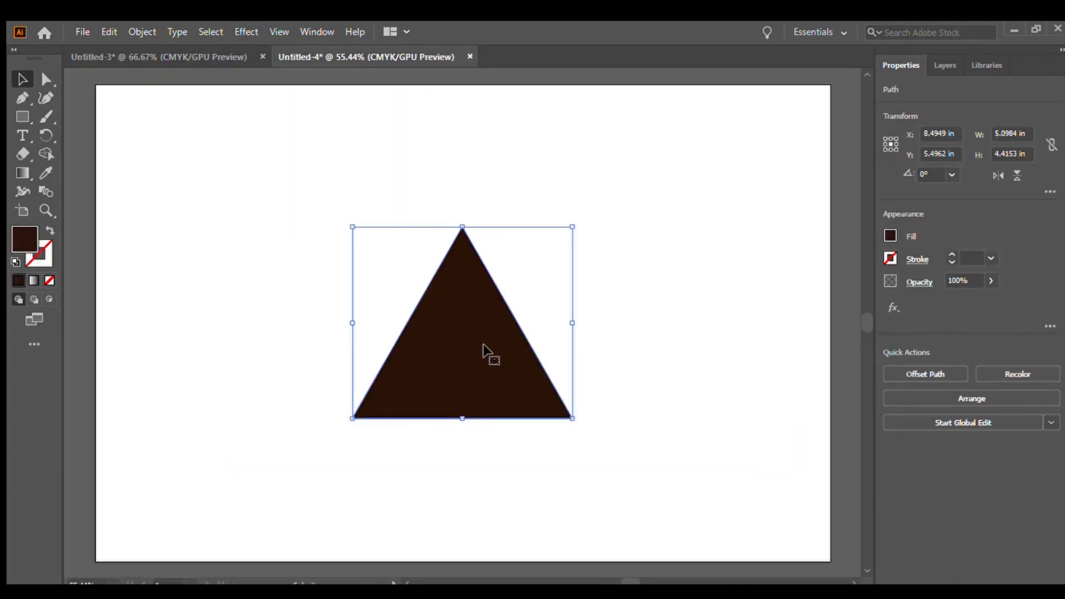
{"action": "left_click", "coordinate": [662, 422]}
Duplicate the middle mountain's snow cap within Untitled-3 and move the copy about 0.08 in right and 0.02 in down
{"action": "left_click", "coordinate": [194, 60]}
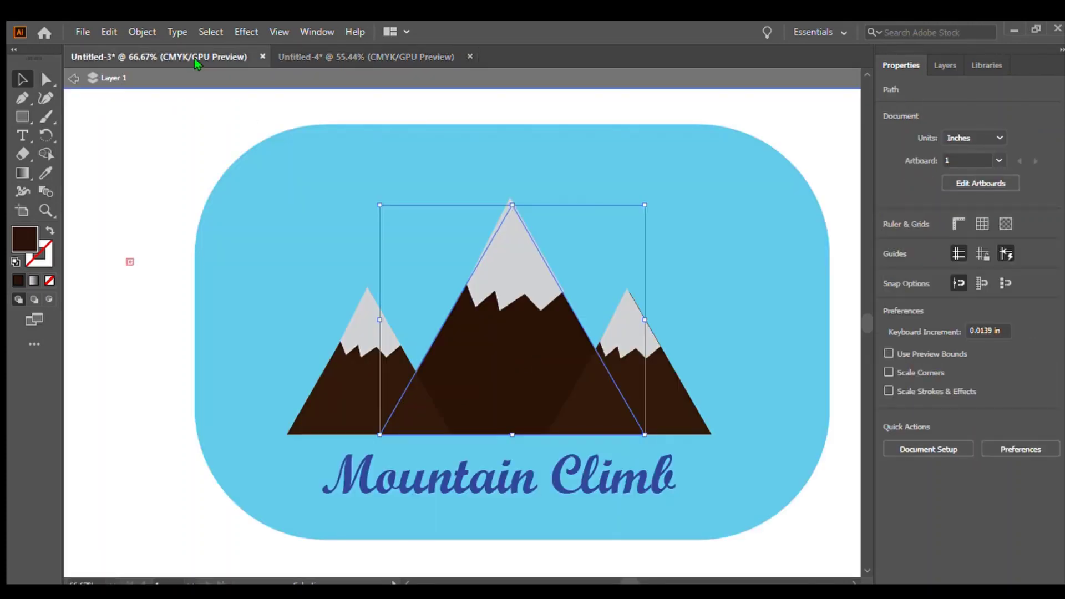
{"action": "left_click", "coordinate": [517, 262]}
{"action": "key", "text": "a"}
{"action": "key", "text": "ctrl+c"}
{"action": "key", "text": "ctrl+v"}
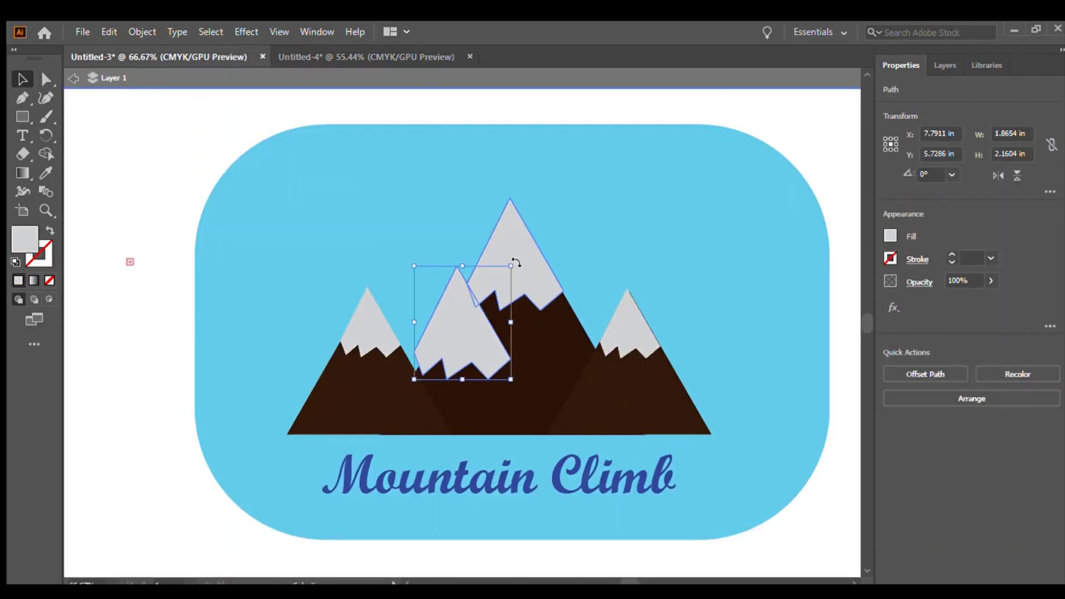
{"action": "mouse_move", "coordinate": [452, 348]}
{"action": "left_mouse_down"}
{"action": "mouse_move", "coordinate": [402, 199]}
{"action": "mouse_move", "coordinate": [370, 175]}
{"action": "mouse_move", "coordinate": [482, 326]}
{"action": "mouse_move", "coordinate": [469, 350]}
{"action": "mouse_move", "coordinate": [458, 345]}
{"action": "left_mouse_up"}
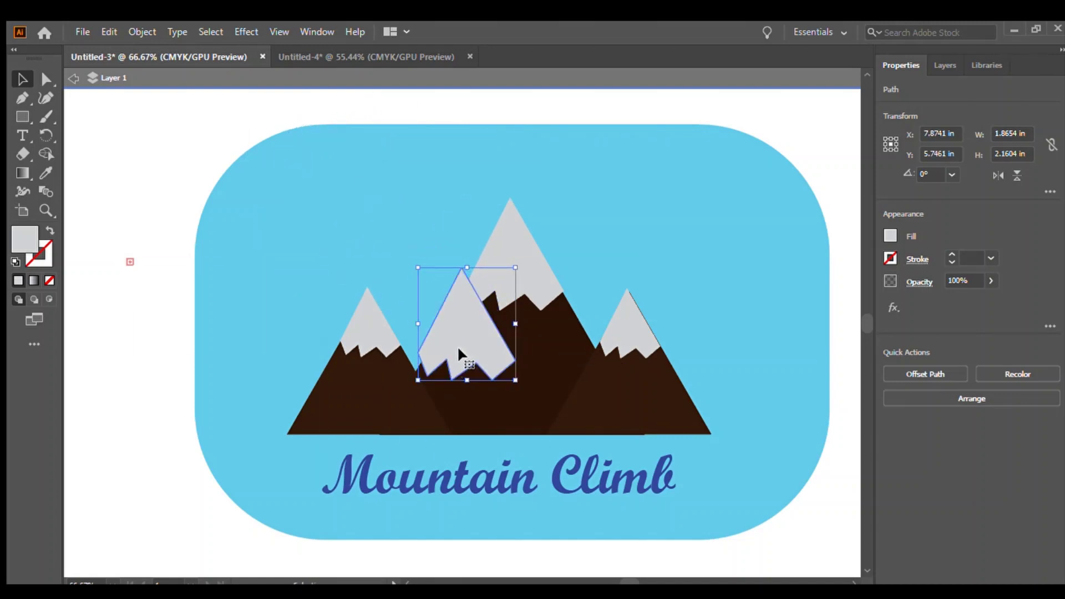
Delete the displaced snow cap duplicate and copy the middle mountain's original snow cap into Untitled-4 over the triangle's peak
{"action": "key", "text": "Delete"}
{"action": "left_click", "coordinate": [521, 255]}
{"action": "key", "text": "a"}
{"action": "key", "text": "v"}
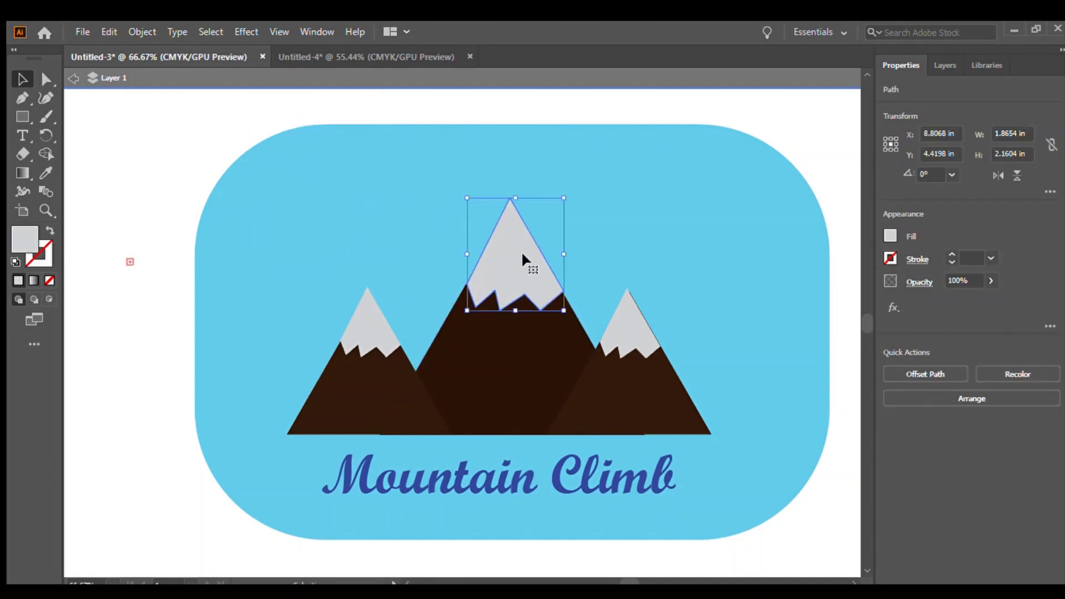
{"action": "left_click", "coordinate": [377, 57]}
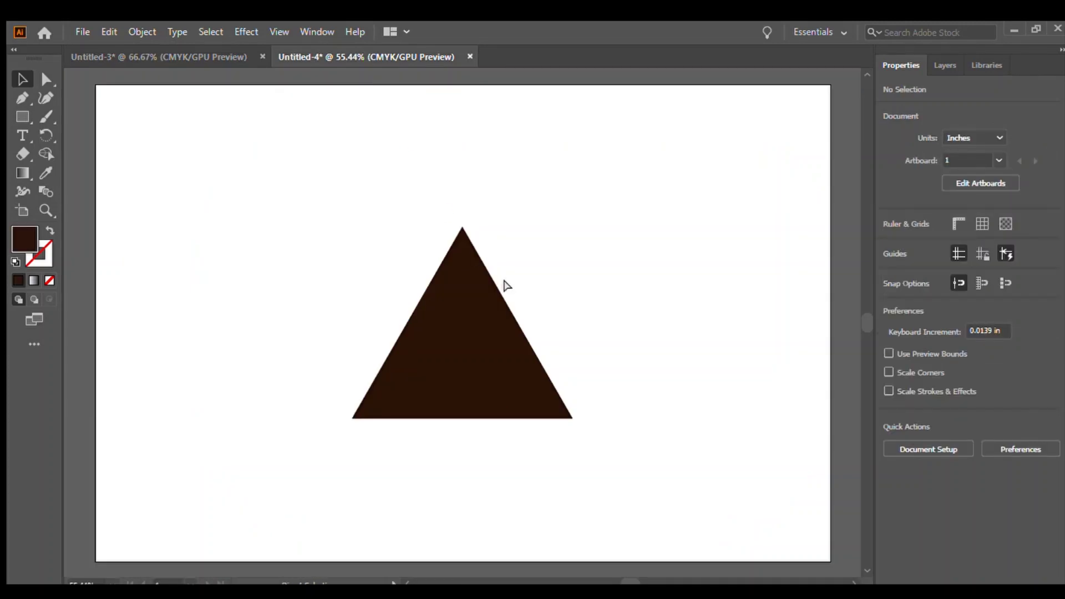
{"action": "key", "text": "ctrl+v"}
{"action": "left_click_drag", "start_coordinate": [457, 333], "coordinate": [461, 281]}
{"action": "left_click", "coordinate": [598, 242]}
{"action": "left_click", "coordinate": [475, 286]}
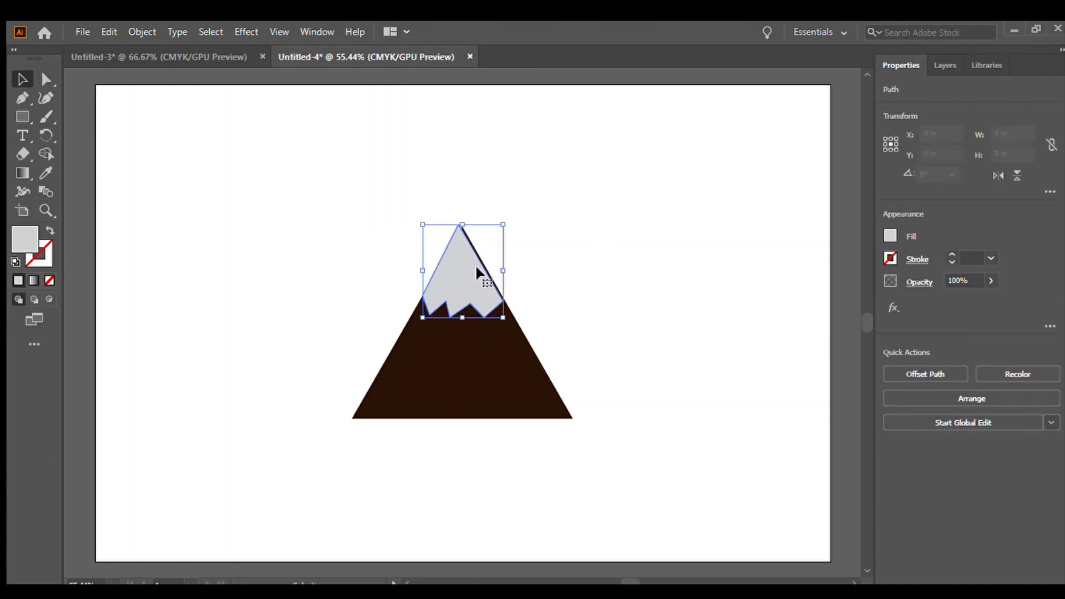
Widen and reposition the pasted snow cap slightly so it covers both sloping sides of the brown triangle's peak
{"action": "left_click_drag", "start_coordinate": [508, 223], "coordinate": [504, 221]}
{"action": "left_click", "coordinate": [550, 300]}
{"action": "left_click_drag", "start_coordinate": [489, 306], "coordinate": [439, 291]}
{"action": "left_click", "coordinate": [564, 275]}
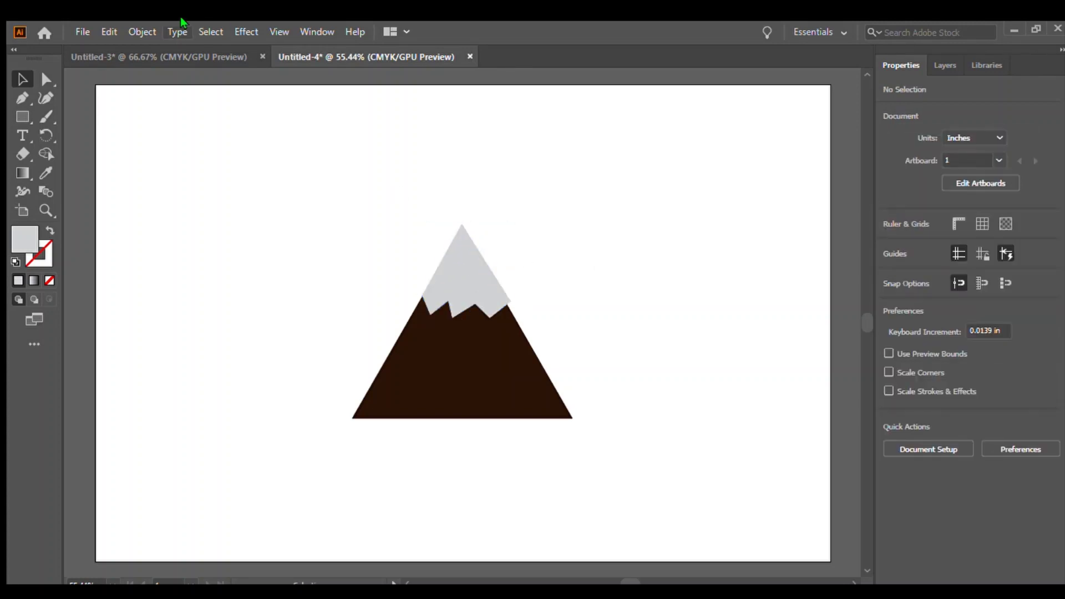
Recolour the snow caps of all three mountains in Untitled-3 white
{"action": "left_click", "coordinate": [175, 49]}
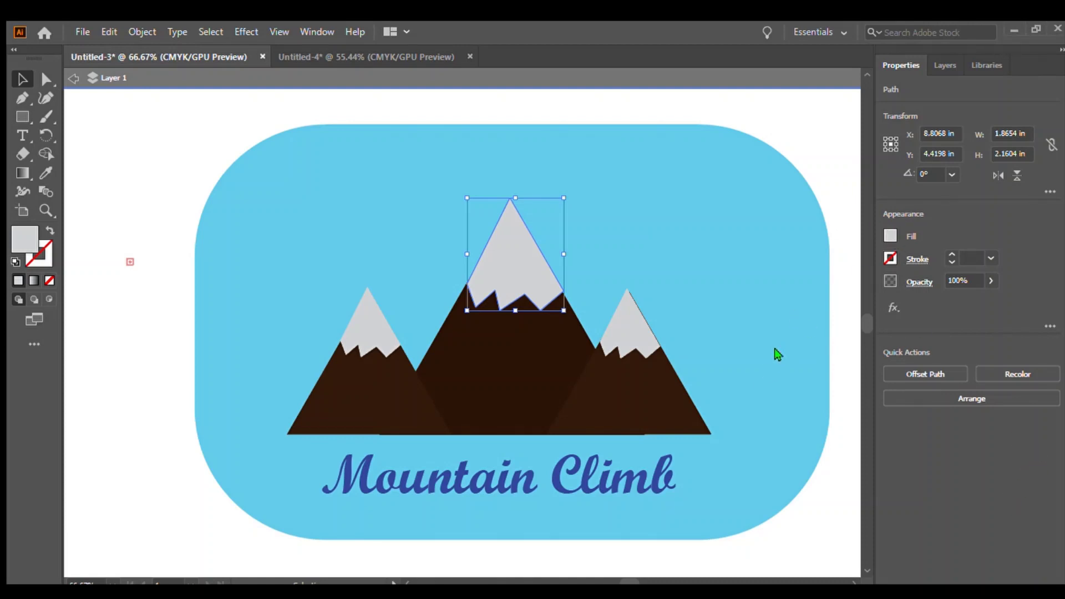
{"action": "left_click", "coordinate": [604, 319]}
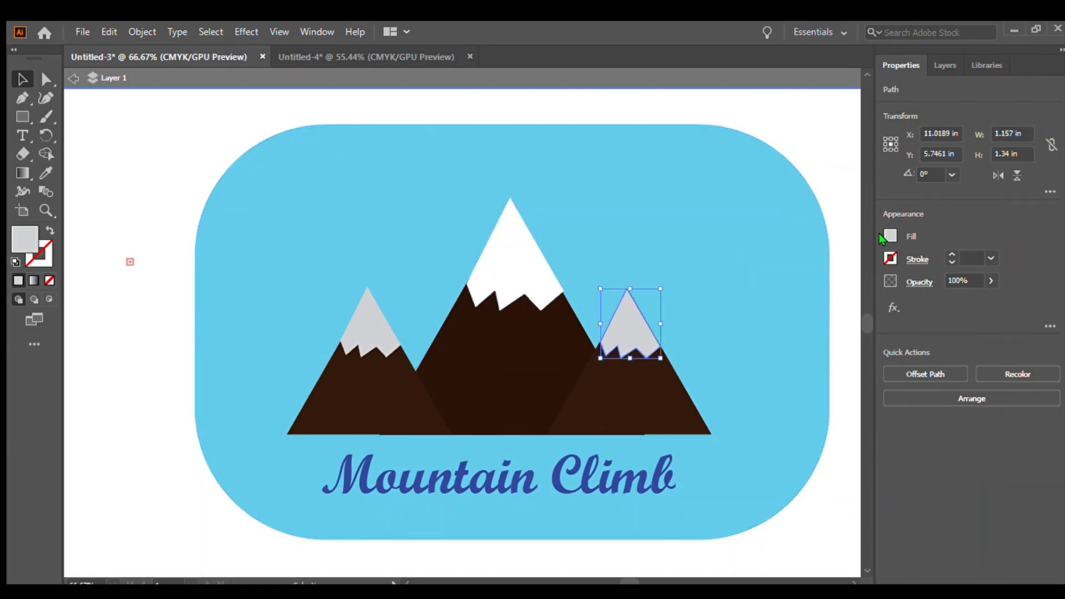
{"action": "key", "text": "comma"}
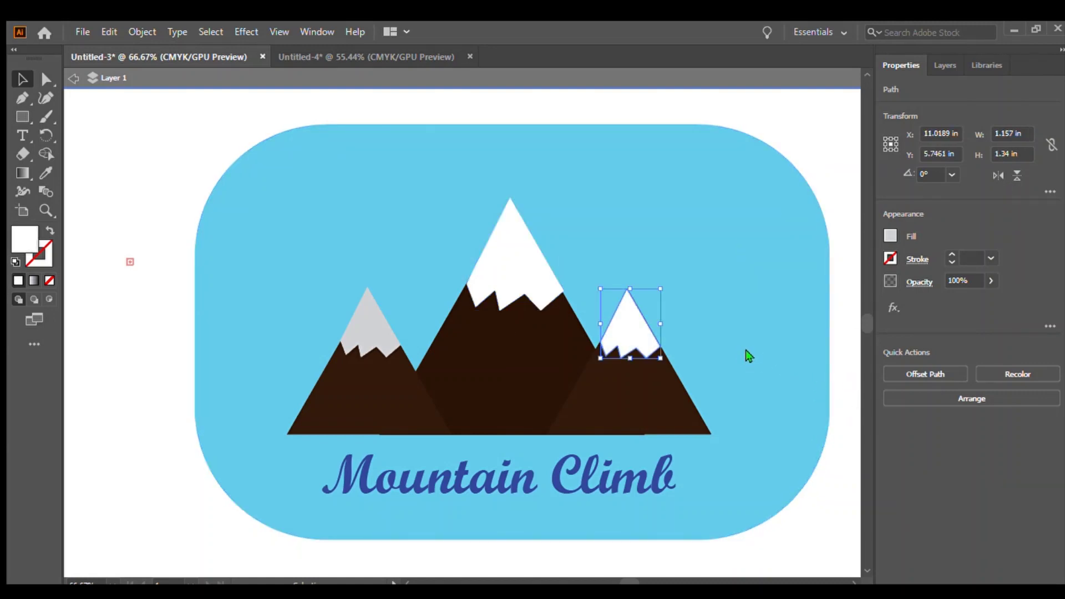
{"action": "left_click", "coordinate": [358, 318]}
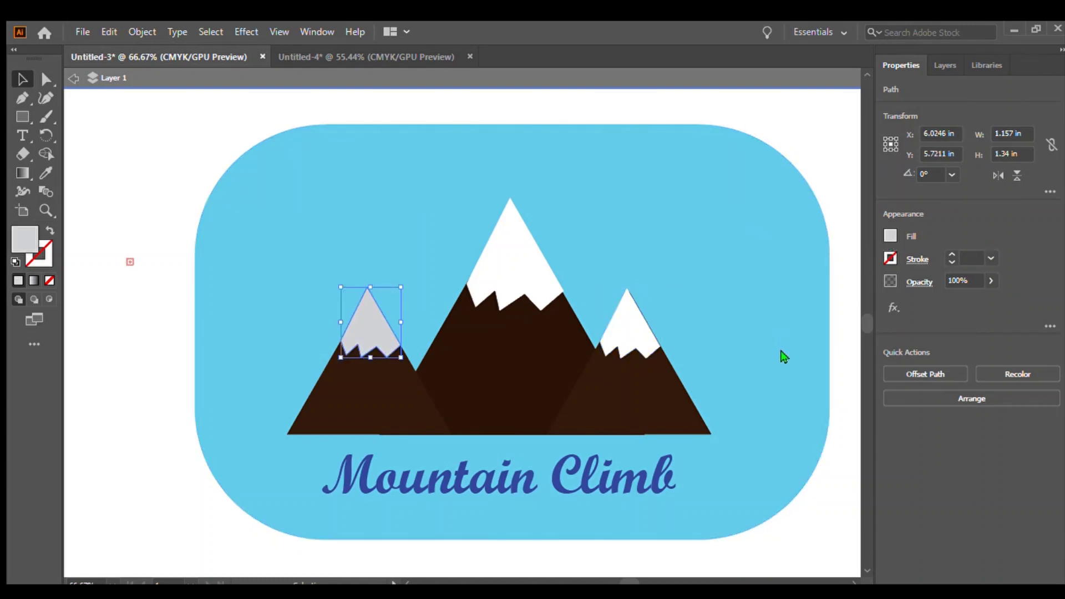
{"action": "key", "text": "comma"}
{"action": "left_click", "coordinate": [841, 132]}
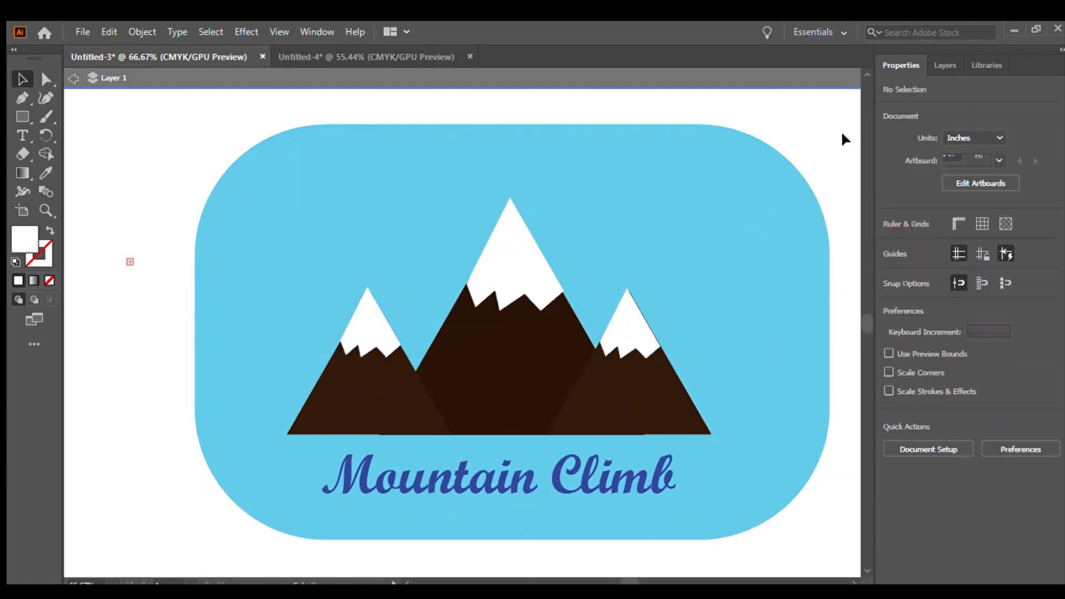
Group the snow cap with the brown triangle in Untitled-4 and move the mountain about 0.2 in left and 0.2 in down
{"action": "left_click", "coordinate": [424, 59]}
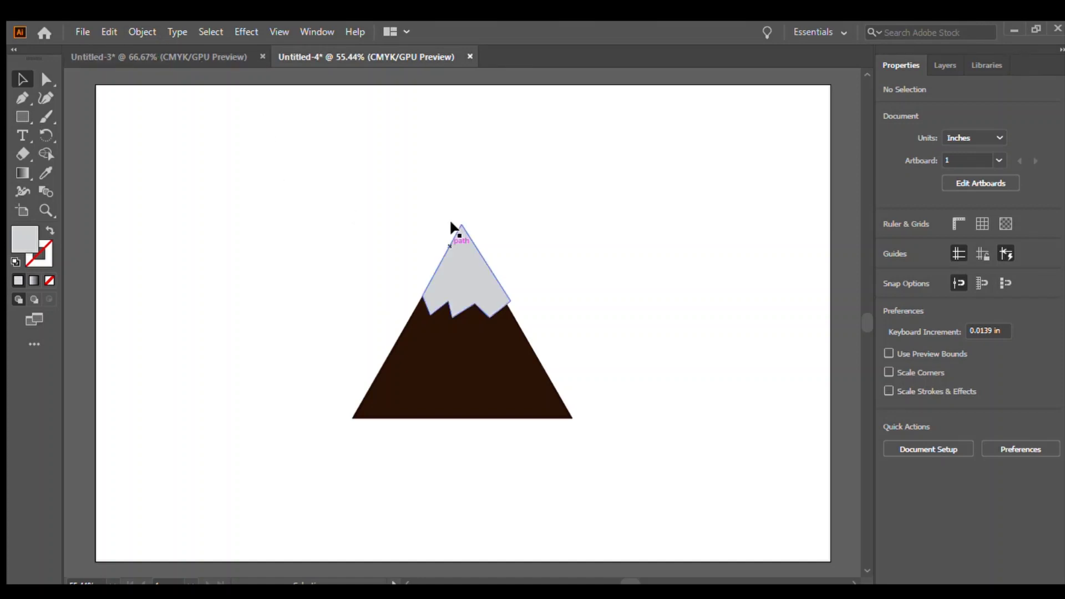
{"action": "left_click_drag", "start_coordinate": [320, 192], "coordinate": [616, 497]}
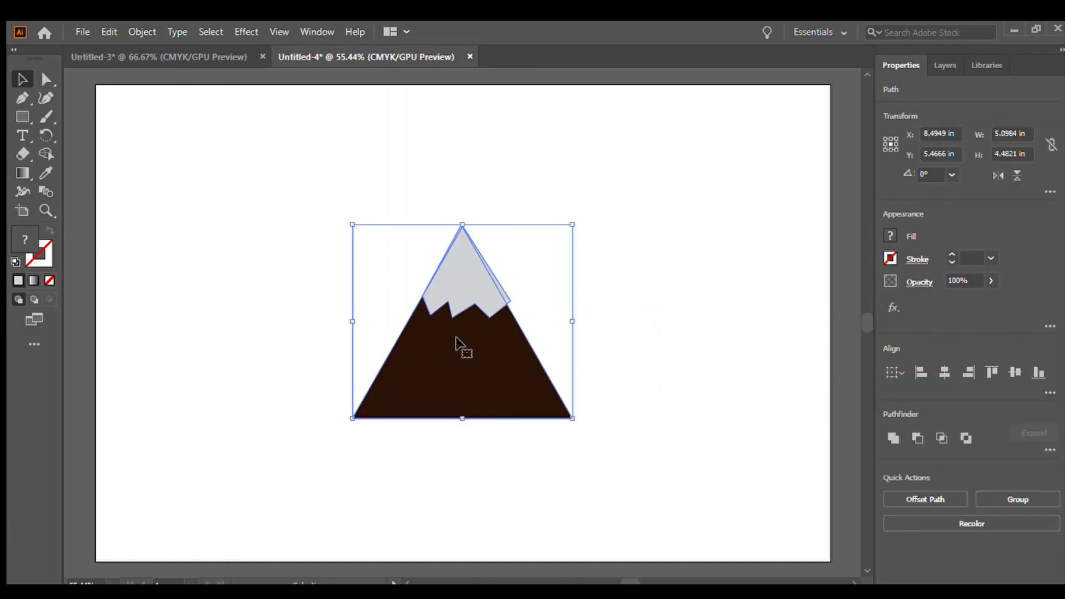
{"action": "key", "text": "ctrl+g"}
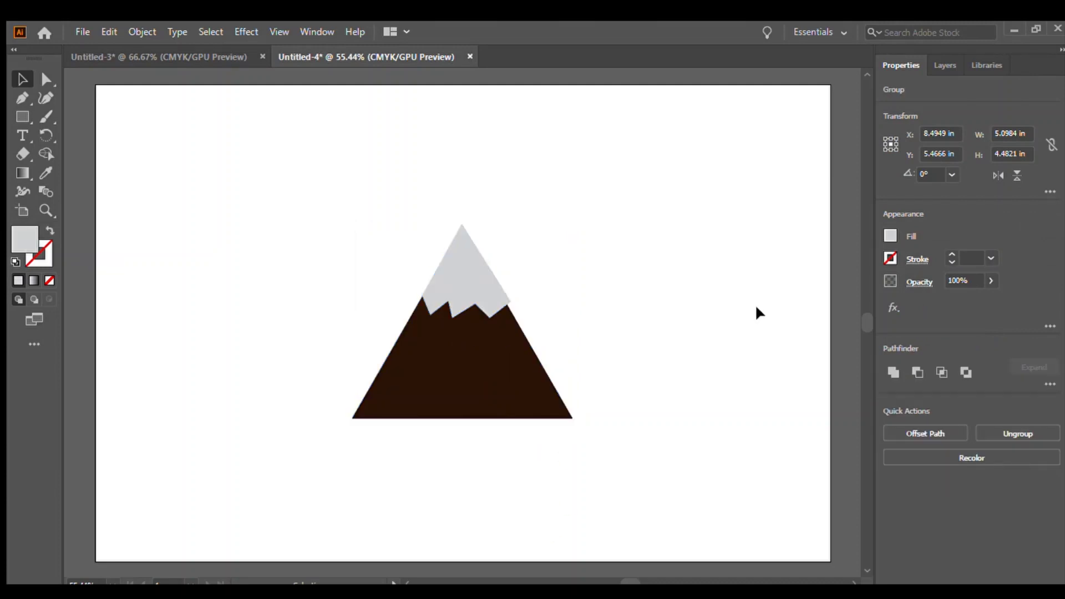
{"action": "left_click", "coordinate": [757, 308]}
{"action": "left_click", "coordinate": [468, 298]}
{"action": "left_click_drag", "start_coordinate": [468, 297], "coordinate": [456, 318]}
{"action": "left_click", "coordinate": [648, 388]}
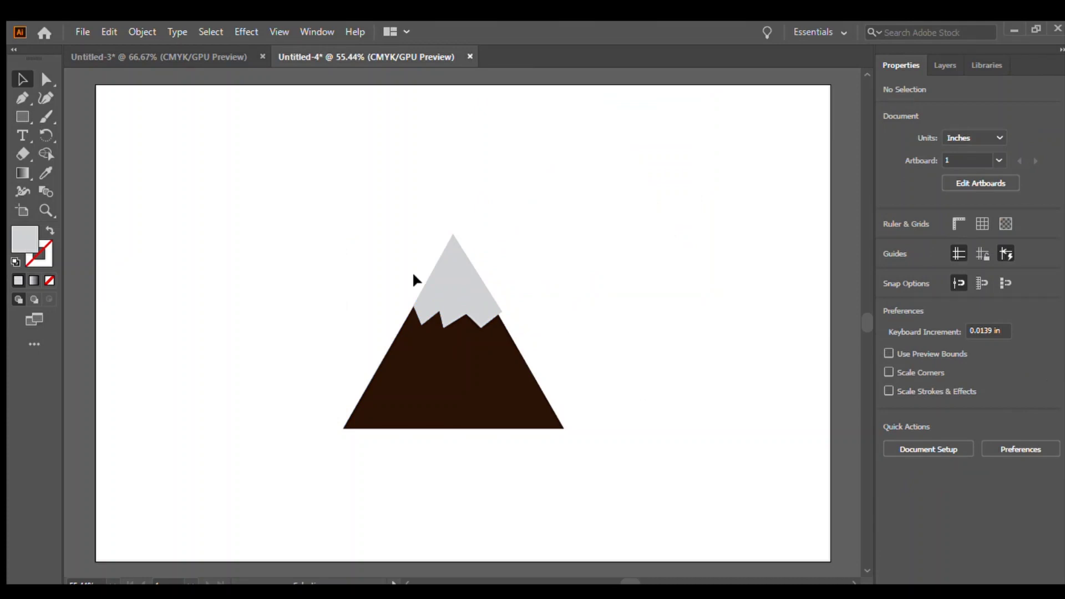
Draw a circle about 4.97 in across over the mountain, centred at about X 8.29 in, Y 5.36 in
{"action": "left_click", "coordinate": [23, 116]}
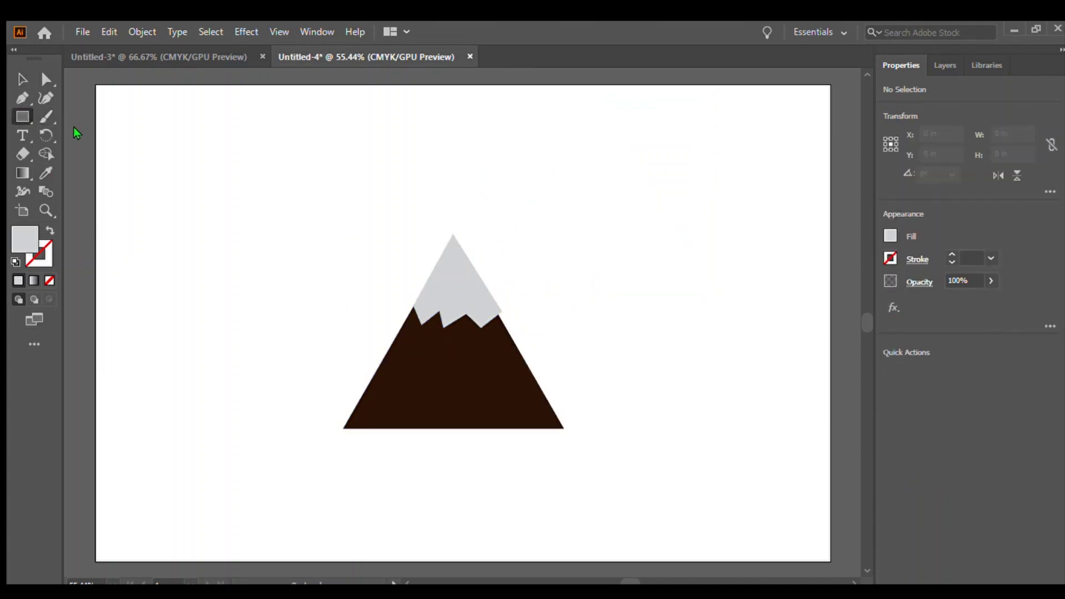
{"action": "key", "text": "l"}
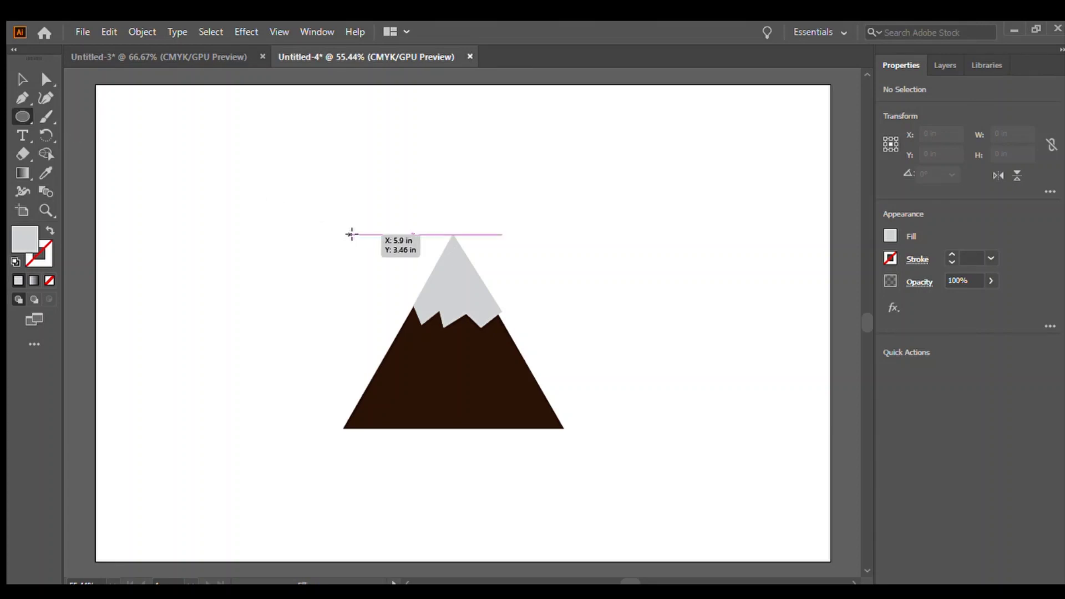
{"action": "left_click_drag", "start_coordinate": [343, 206], "coordinate": [559, 360]}
{"action": "key", "text": "v"}
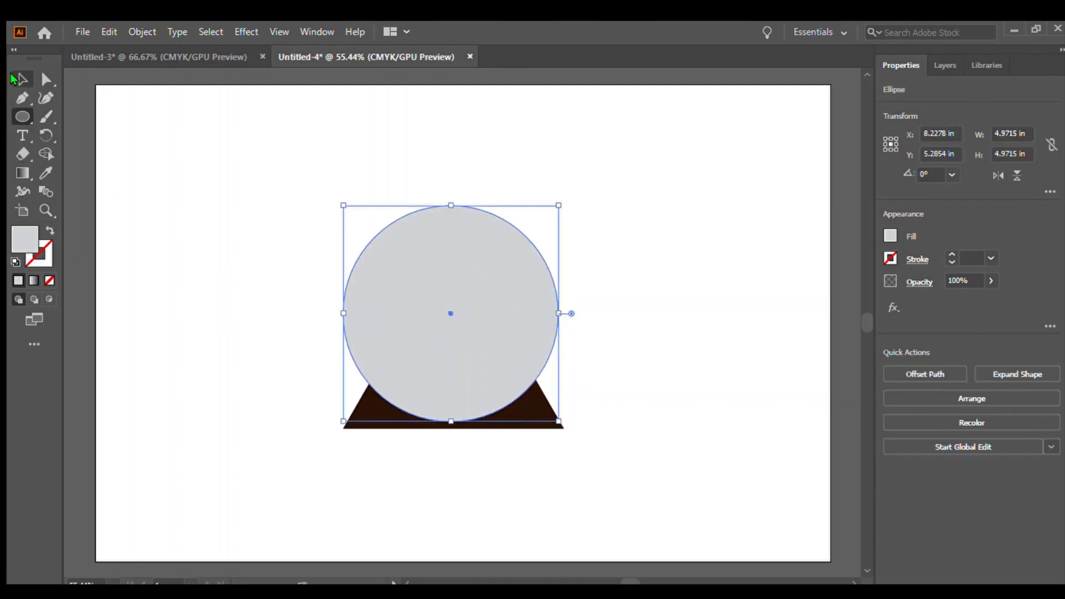
{"action": "left_click_drag", "start_coordinate": [483, 381], "coordinate": [455, 375]}
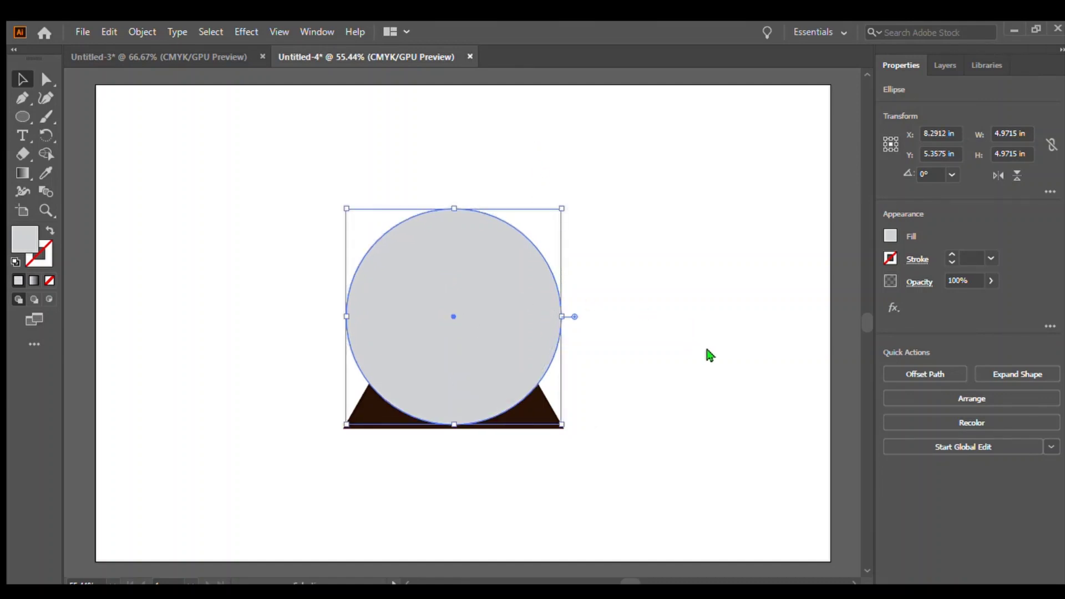
Send the circle behind the mountain and fill it with orange
{"action": "key", "text": "ctrl+shift+bracketleft"}
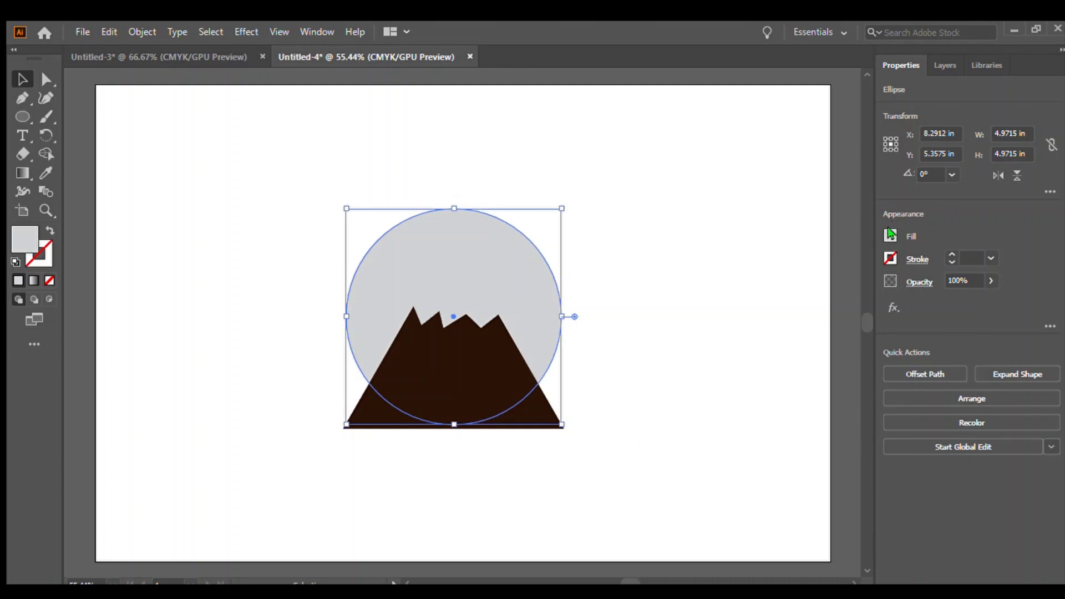
{"action": "key", "text": "i"}
{"action": "left_click", "coordinate": [729, 406]}
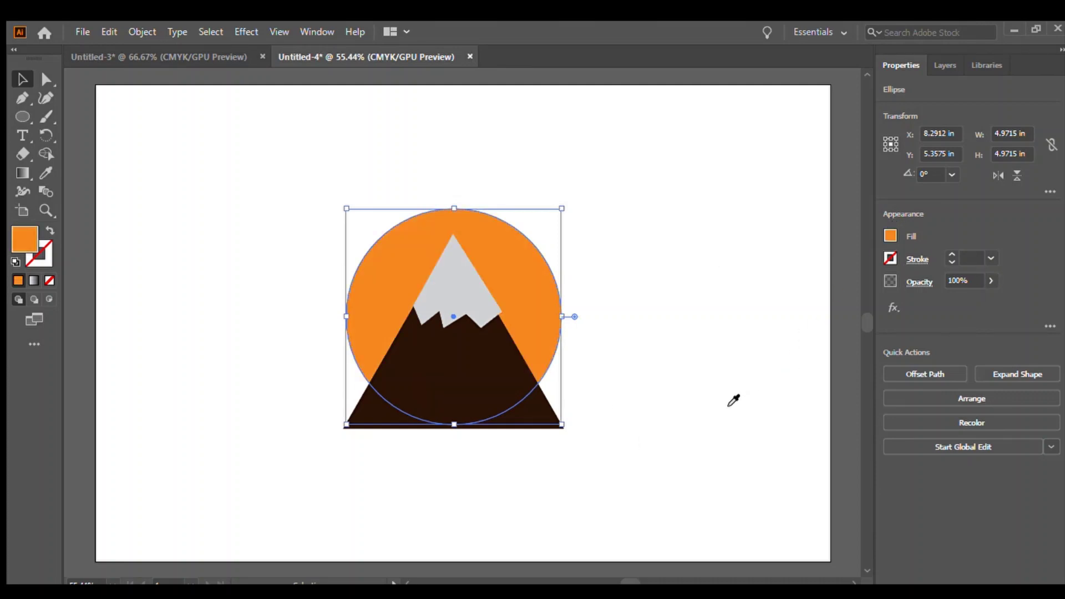
{"action": "left_click", "coordinate": [734, 399]}
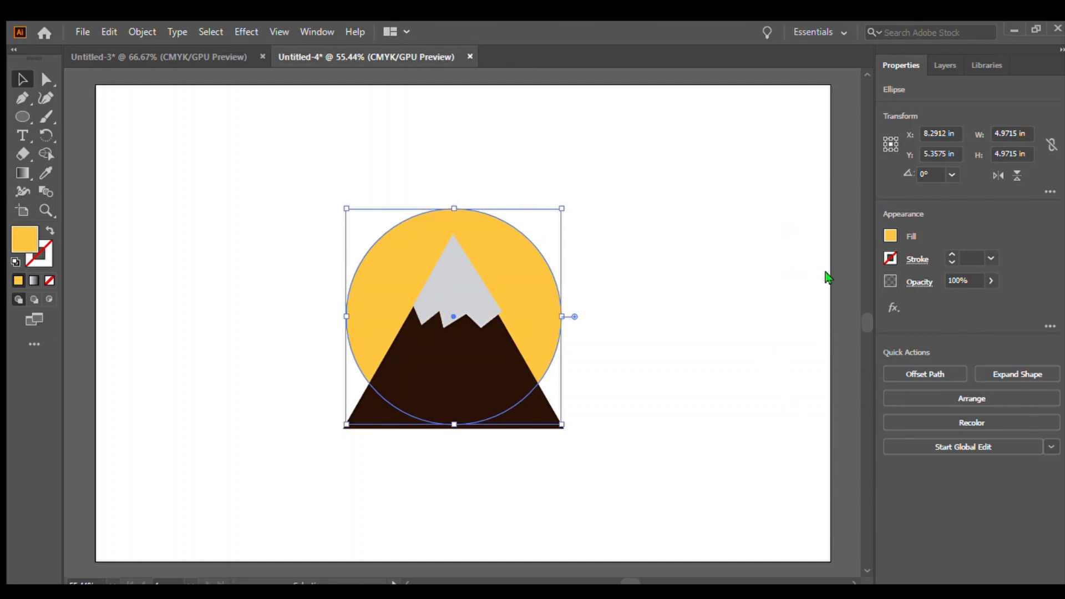
{"action": "left_click", "coordinate": [862, 291]}
{"action": "left_click", "coordinate": [568, 410]}
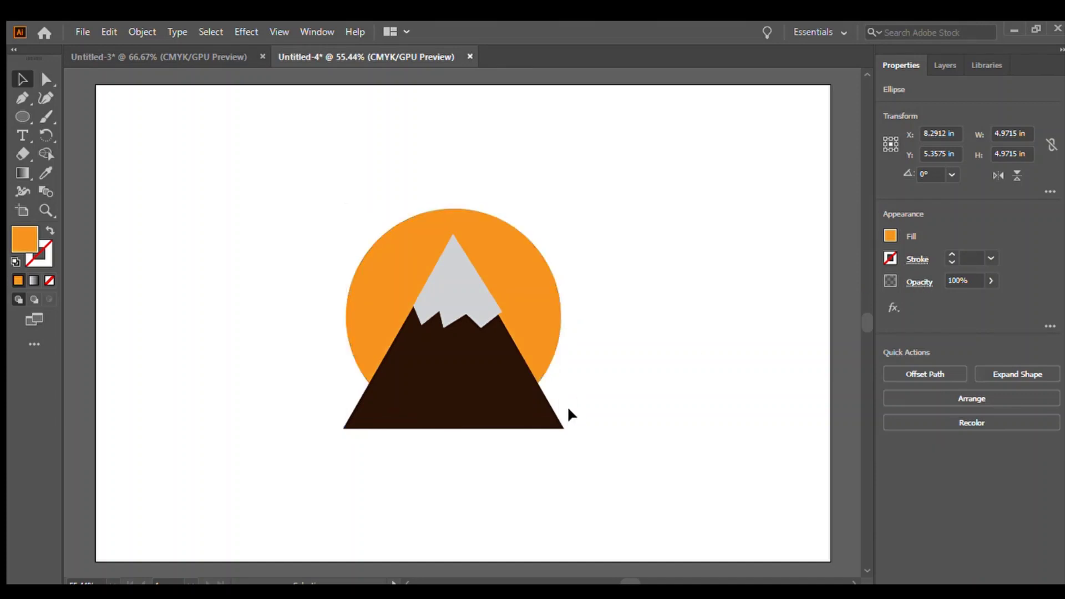
Nudge the grouped mountain slightly downward in front of the orange circle
{"action": "left_click_drag", "start_coordinate": [455, 286], "coordinate": [453, 290]}
{"action": "left_click", "coordinate": [668, 363]}
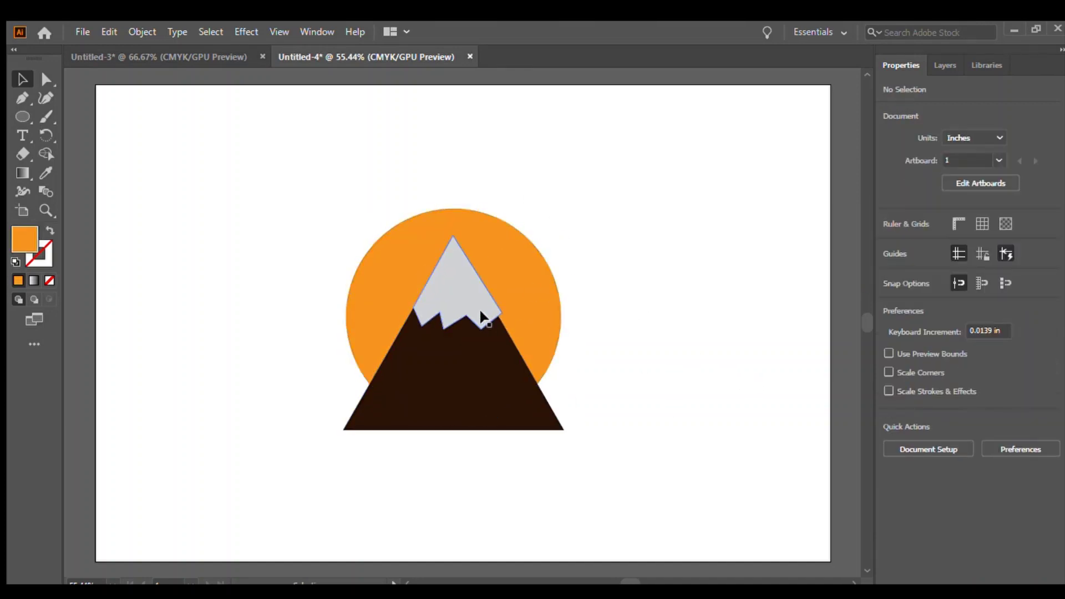
{"action": "left_click", "coordinate": [479, 311]}
{"action": "left_click", "coordinate": [682, 410]}
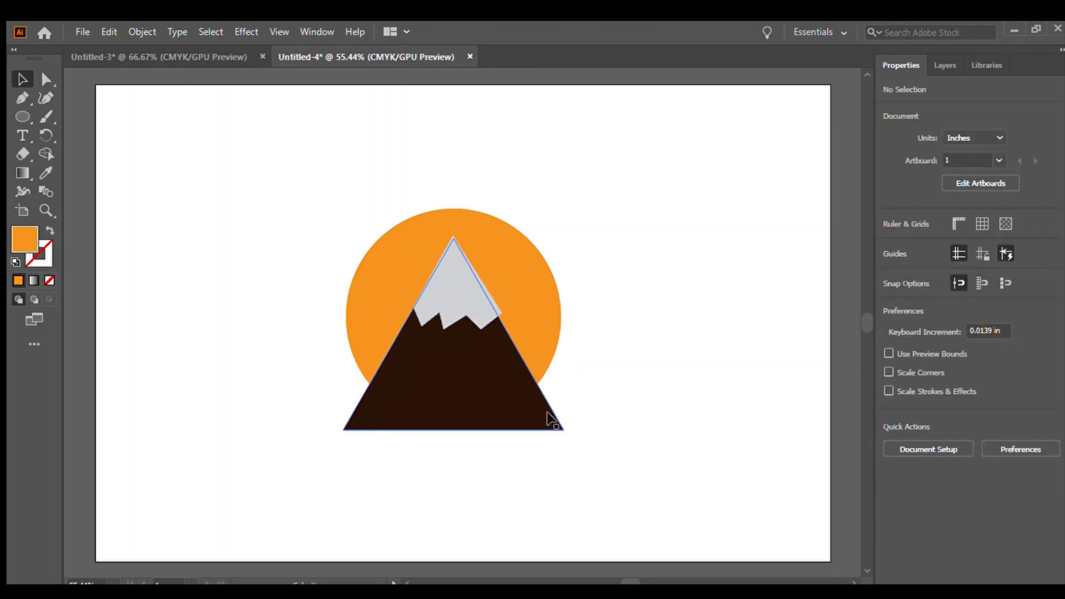
Duplicate the orange circle, shrink the copy to about 3.23 in, centre it around the peak and send it to the back
{"action": "left_click", "coordinate": [521, 285]}
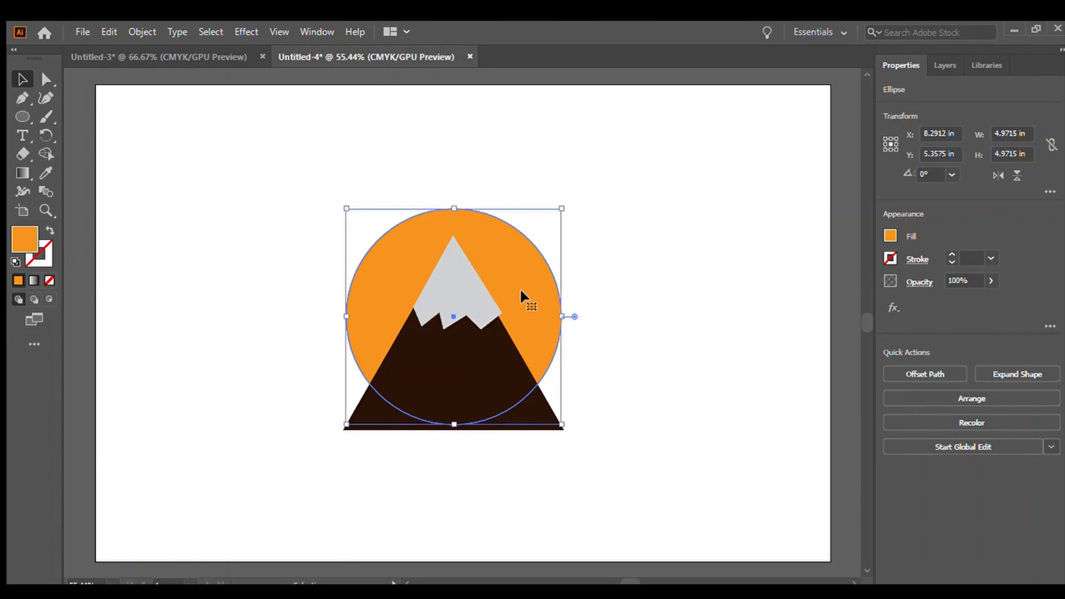
{"action": "key", "text": "ctrl+shift+bracketright"}
{"action": "left_click_drag", "start_coordinate": [503, 365], "coordinate": [644, 355]}
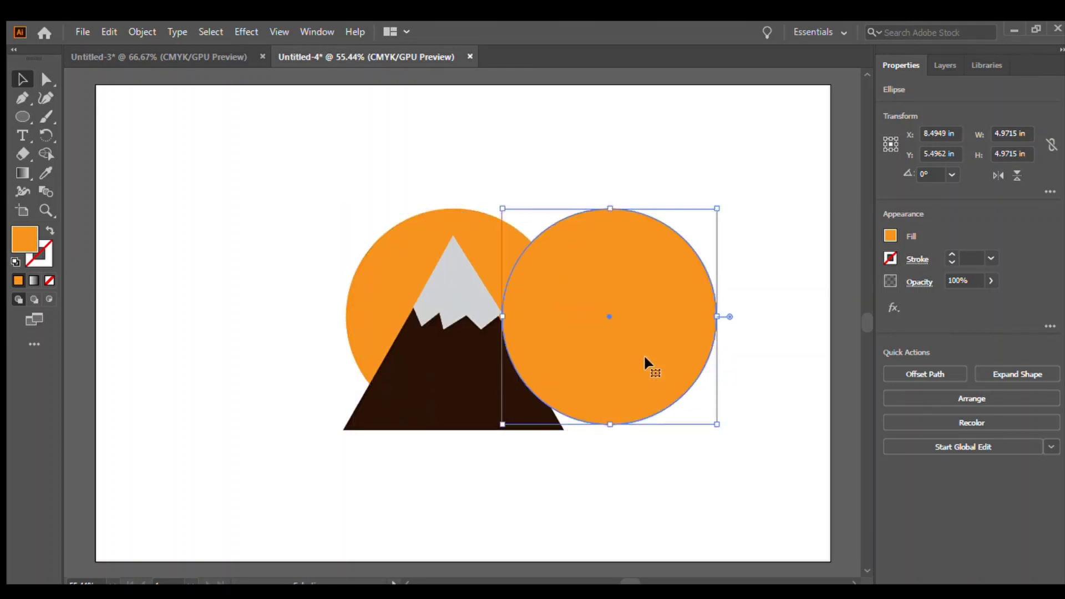
{"action": "left_click_drag", "start_coordinate": [716, 425], "coordinate": [636, 388]}
{"action": "left_click_drag", "start_coordinate": [590, 277], "coordinate": [472, 296]}
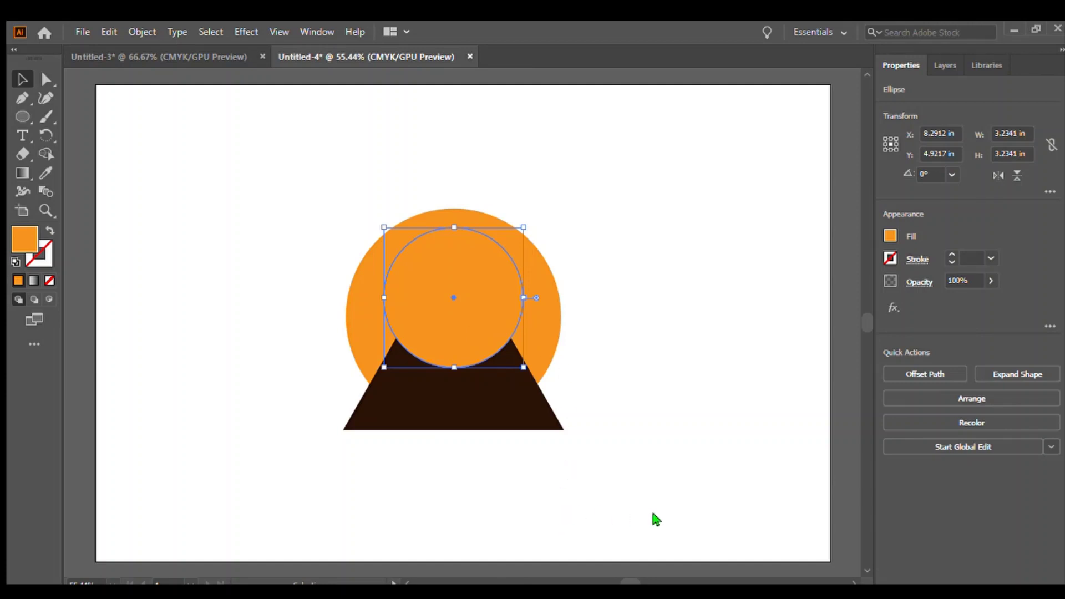
{"action": "key", "text": "ctrl+shift+["}
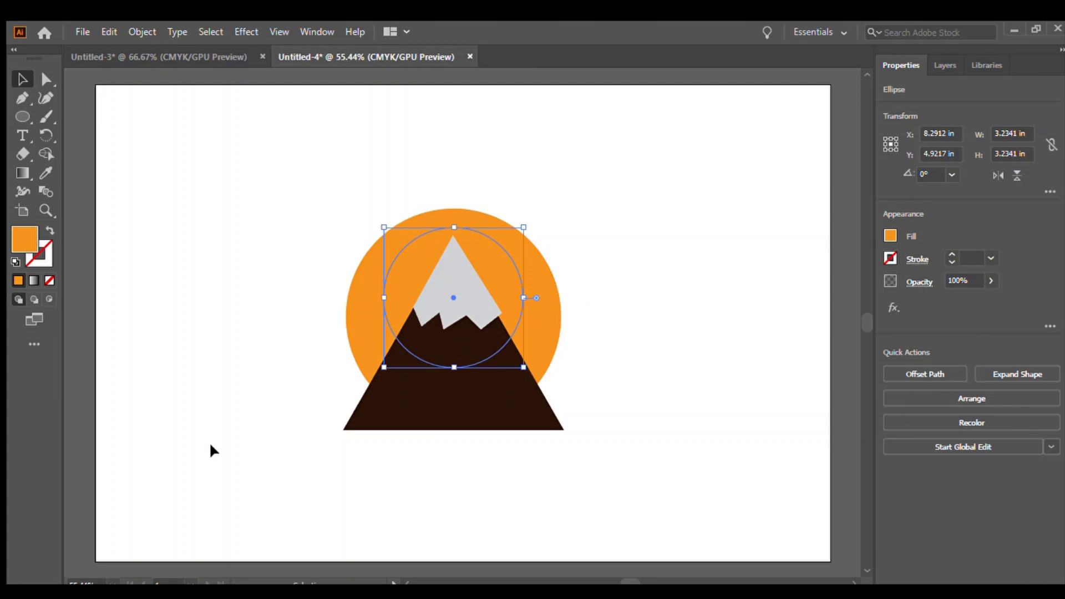
Fill the smaller circle with red and bring it forward between the orange circle and the mountain
{"action": "scroll", "coordinate": [387, 248], "scroll_direction": "left", "scroll_amount": 5}
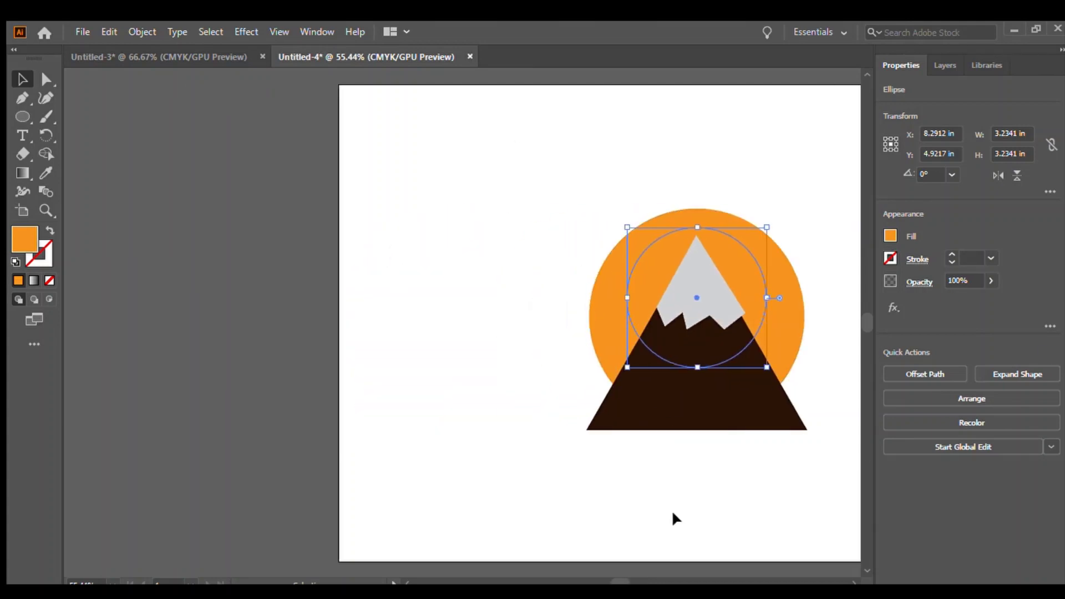
{"action": "left_click_drag", "start_coordinate": [615, 581], "coordinate": [624, 582]}
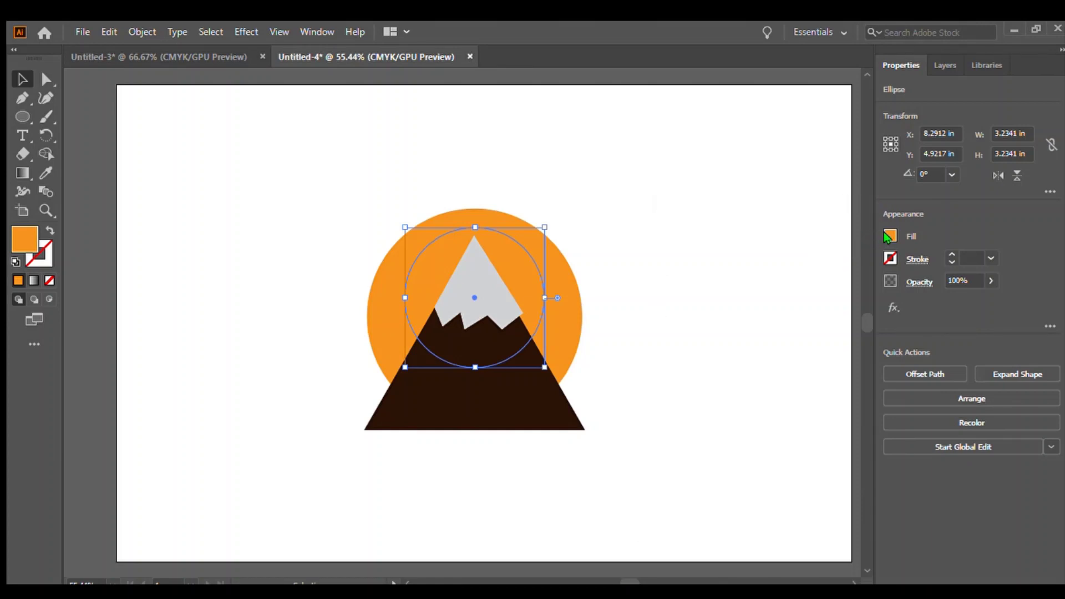
{"action": "left_click", "coordinate": [875, 289]}
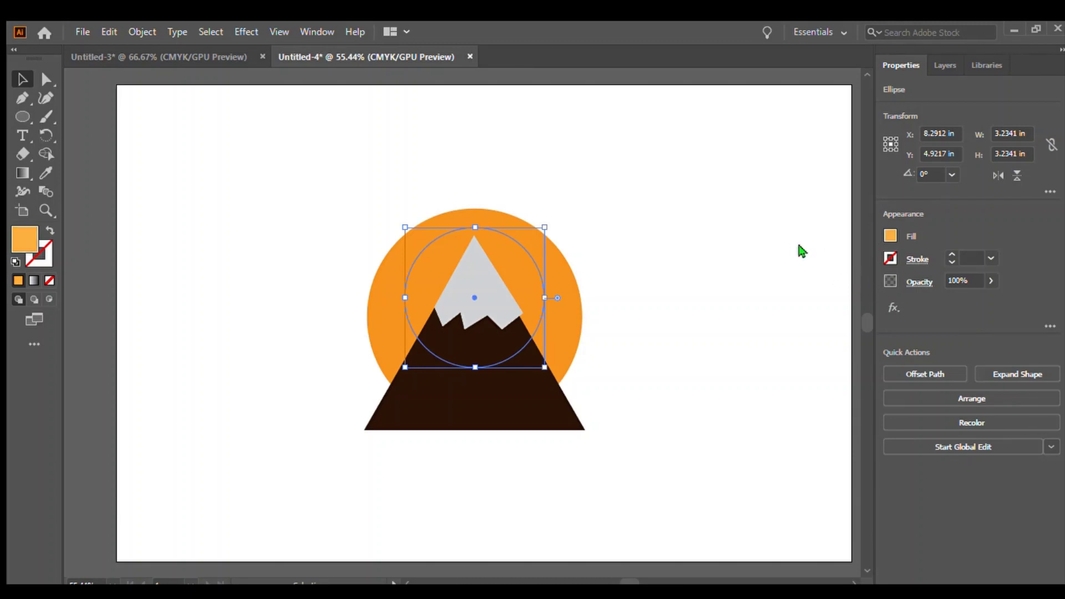
{"action": "left_click", "coordinate": [849, 295]}
{"action": "left_click", "coordinate": [845, 293]}
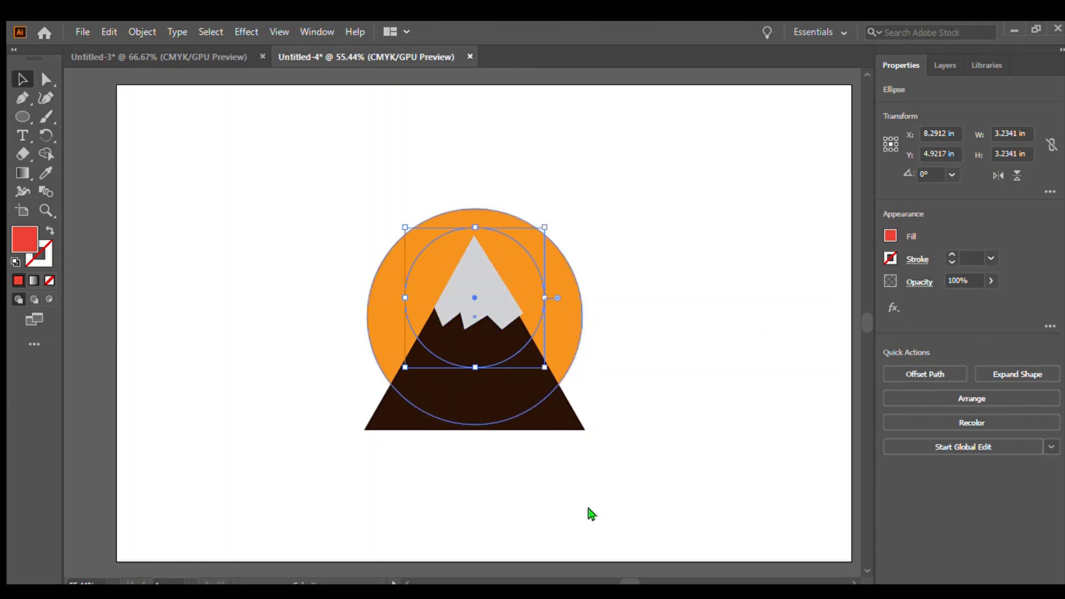
{"action": "key", "text": "ctrl+]"}
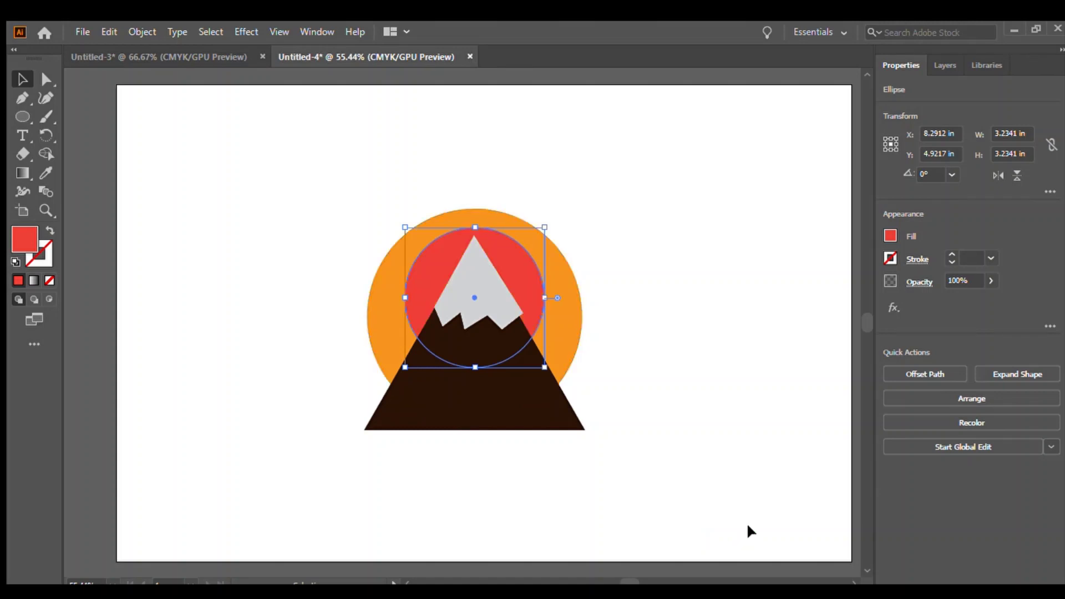
{"action": "left_click", "coordinate": [745, 500]}
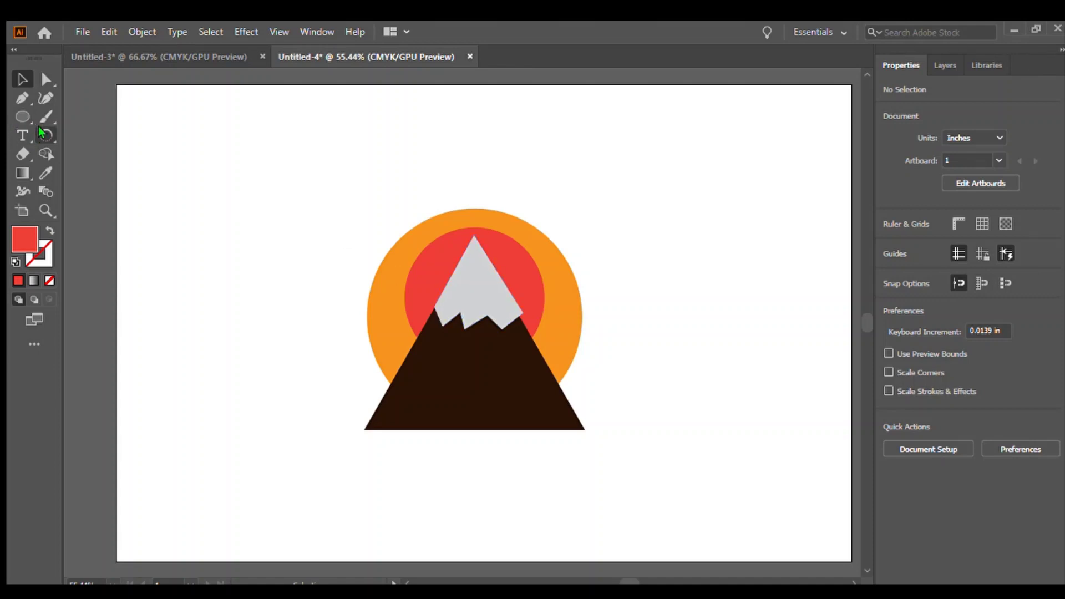
Add the text "Mountain" at the mountain's base in the Elephant font at 100 pt
{"action": "left_click", "coordinate": [23, 127]}
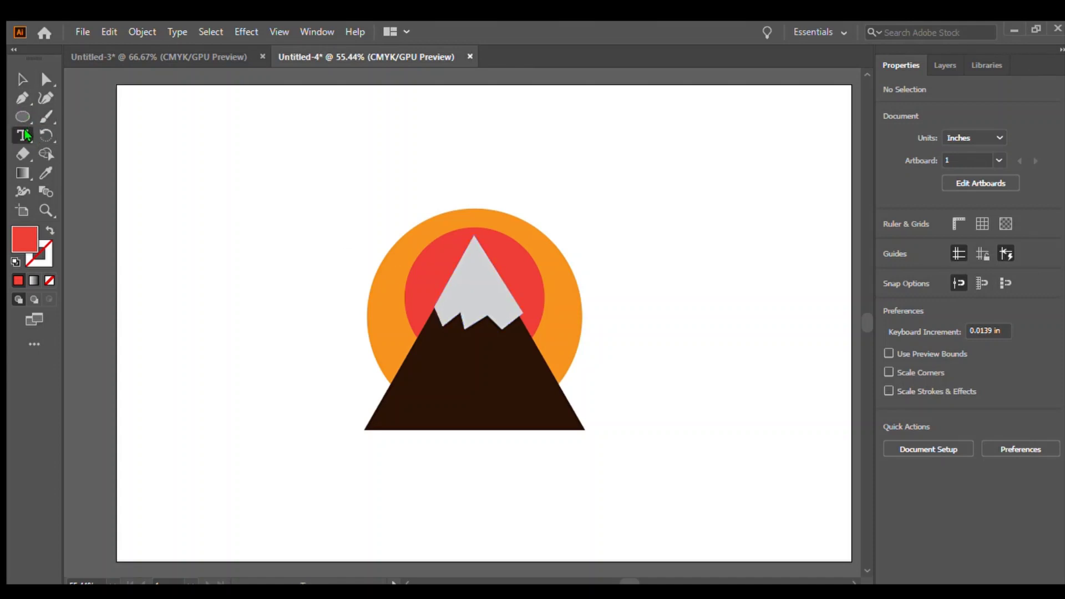
{"action": "left_click", "coordinate": [327, 455]}
{"action": "key", "text": "BackSpace"}
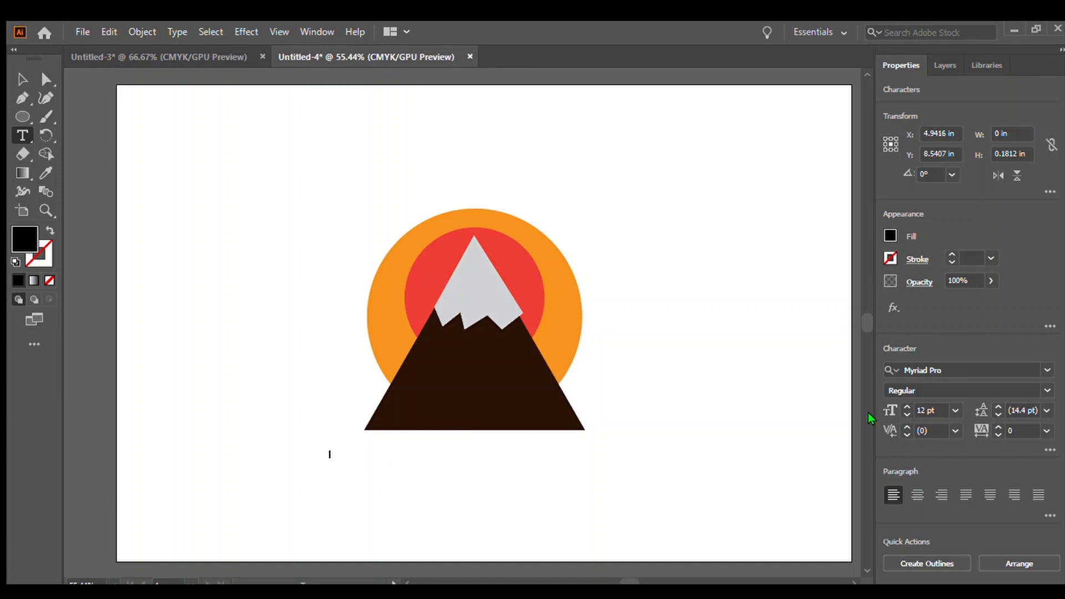
{"action": "left_click_drag", "start_coordinate": [939, 411], "coordinate": [863, 420]}
{"action": "type", "text": "100"}
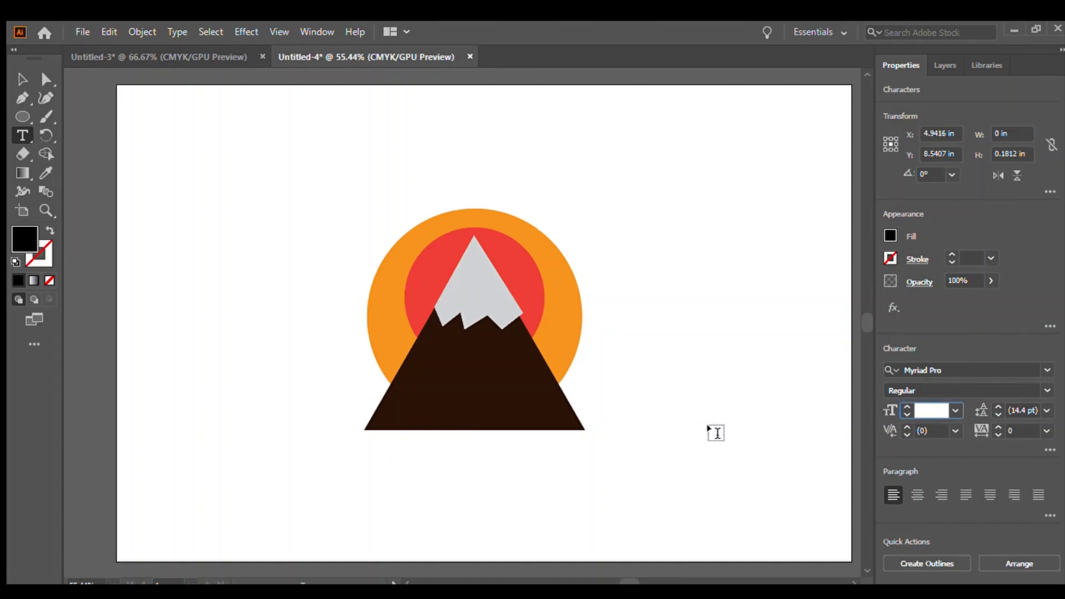
{"action": "key", "text": "Return"}
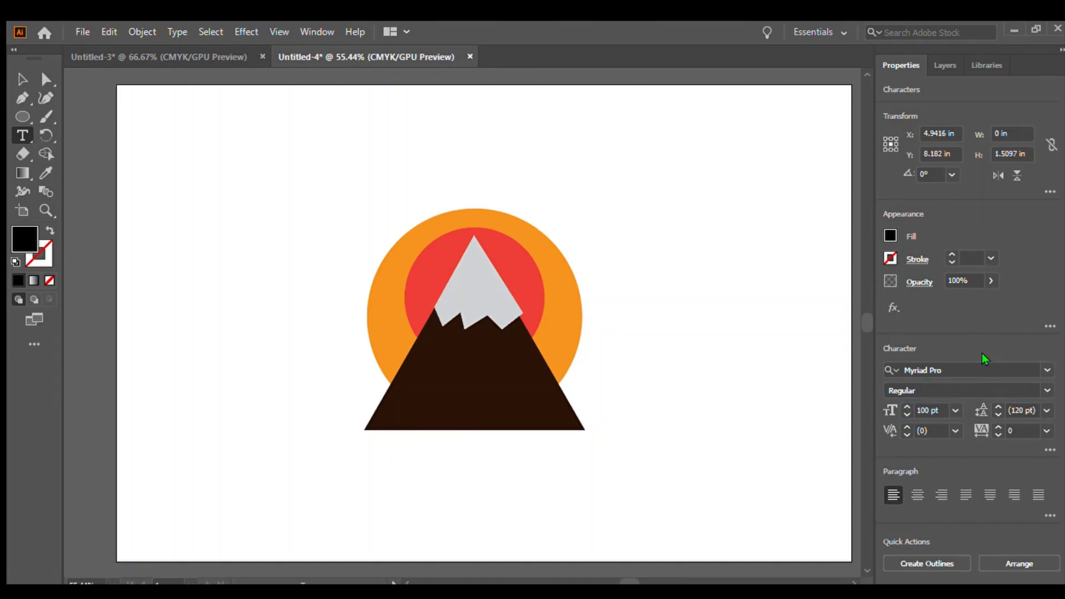
{"action": "left_click", "coordinate": [1036, 368]}
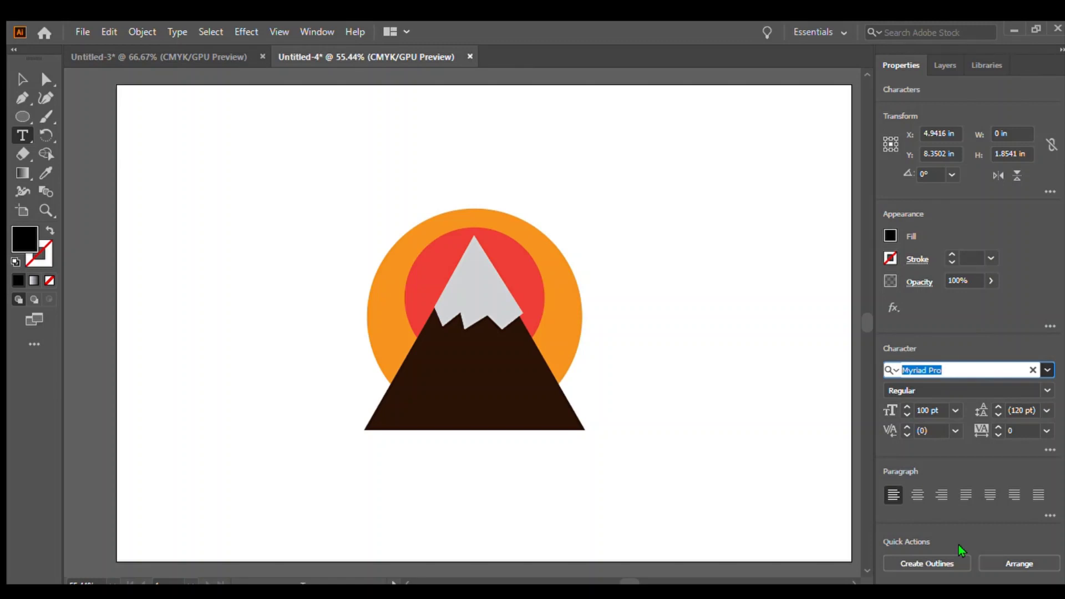
{"action": "type", "text": "Elephant"}
{"action": "key", "text": "Return"}
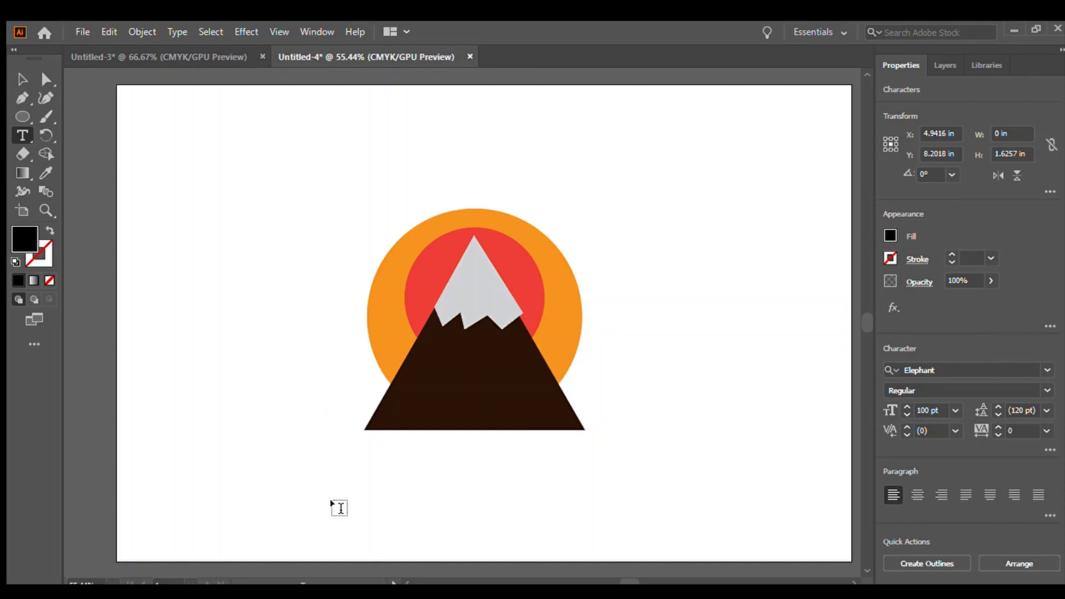
{"action": "type", "text": "Mou"}
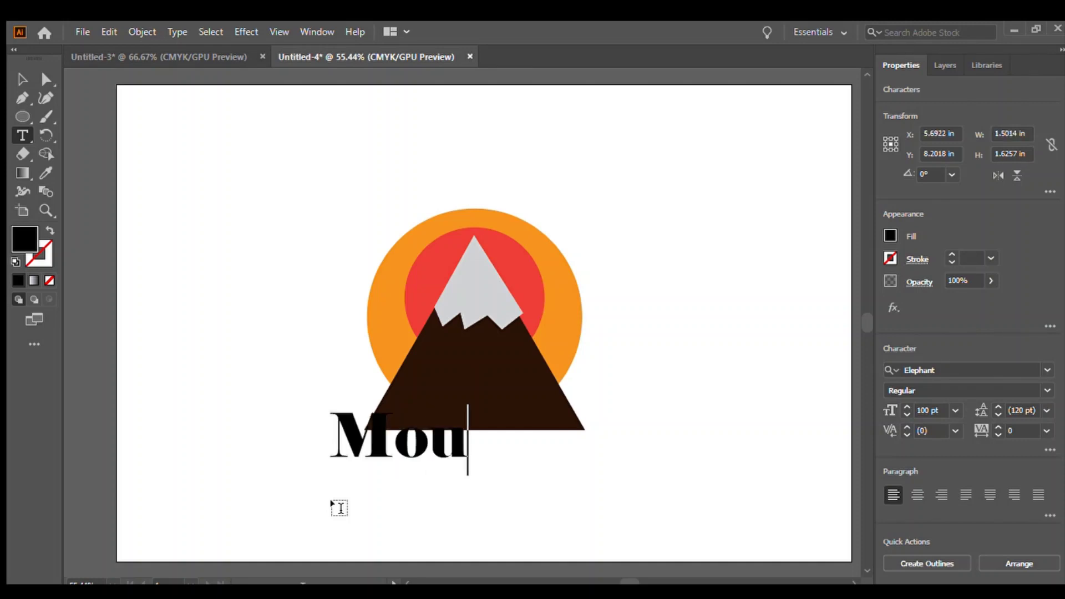
{"action": "type", "text": "ntain"}
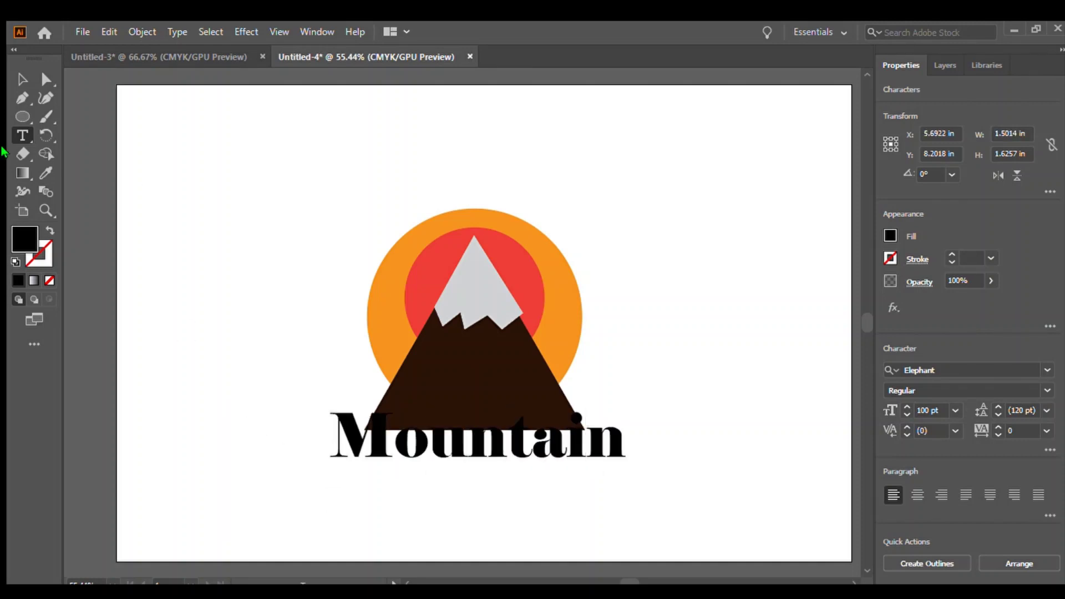
Move the "Mountain" text just beneath the mountain and fill it with red
{"action": "left_click", "coordinate": [23, 79]}
{"action": "left_click_drag", "start_coordinate": [478, 439], "coordinate": [475, 471]}
{"action": "left_click", "coordinate": [887, 235]}
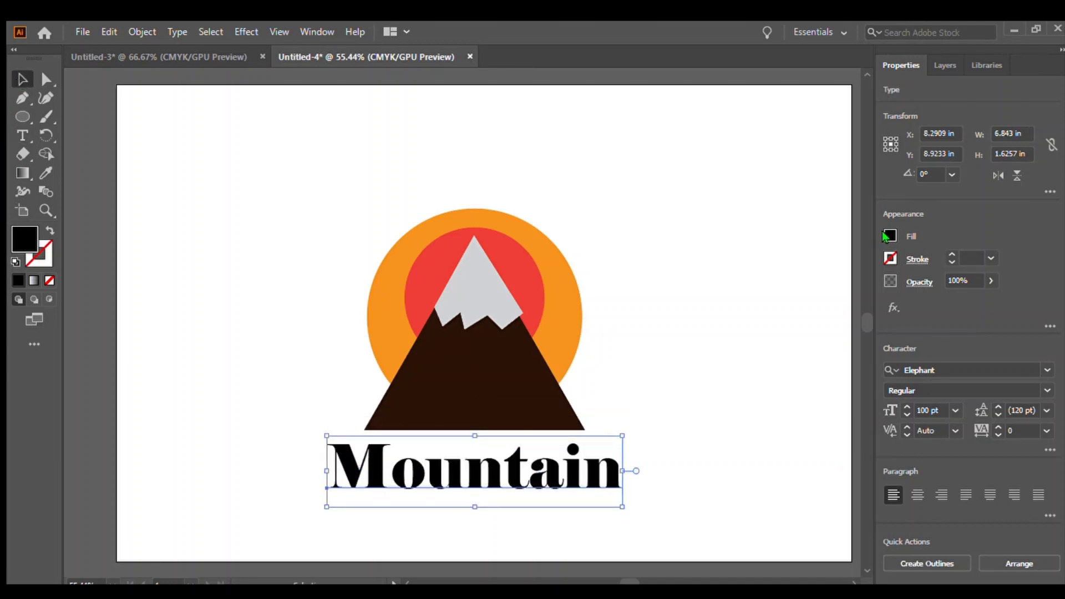
{"action": "left_click", "coordinate": [762, 288]}
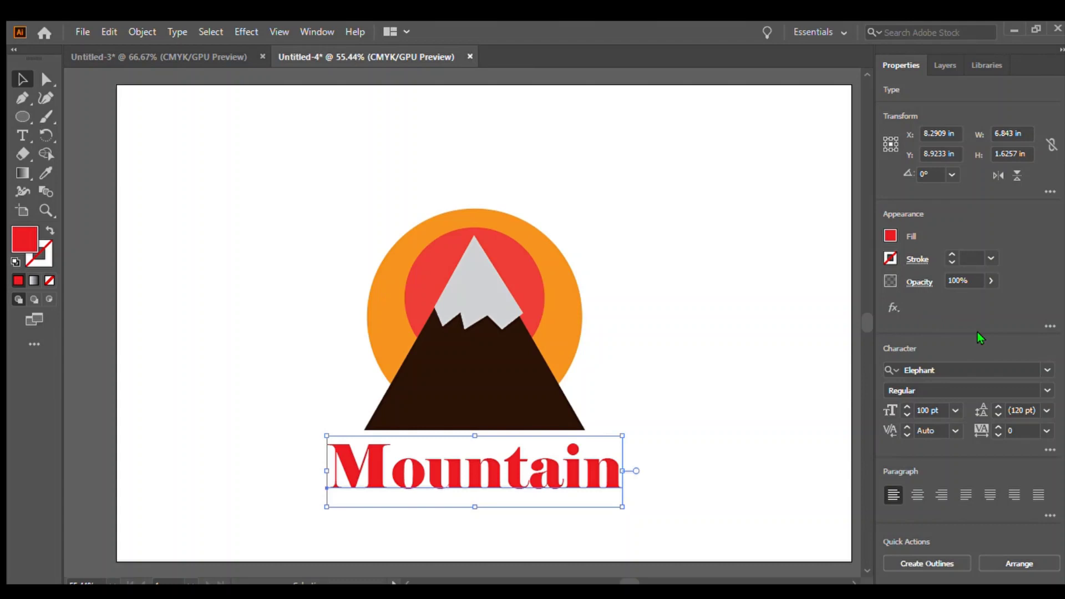
{"action": "left_click", "coordinate": [693, 460]}
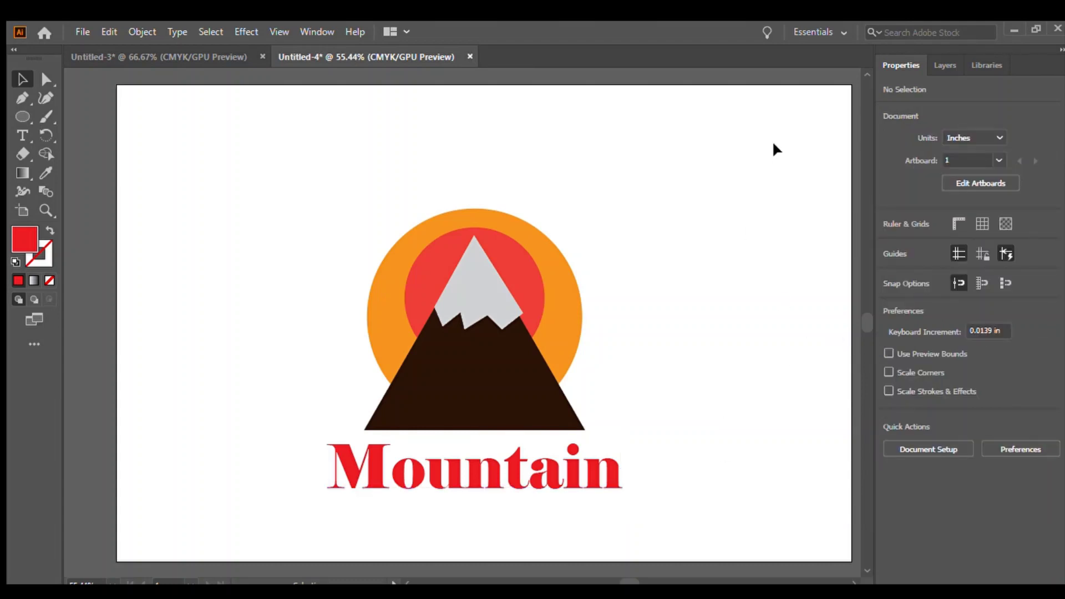
Draw an ellipse about 11.51 by 9.58 in around the logo, fill it with light blue and place it behind everything
{"action": "left_click", "coordinate": [23, 116]}
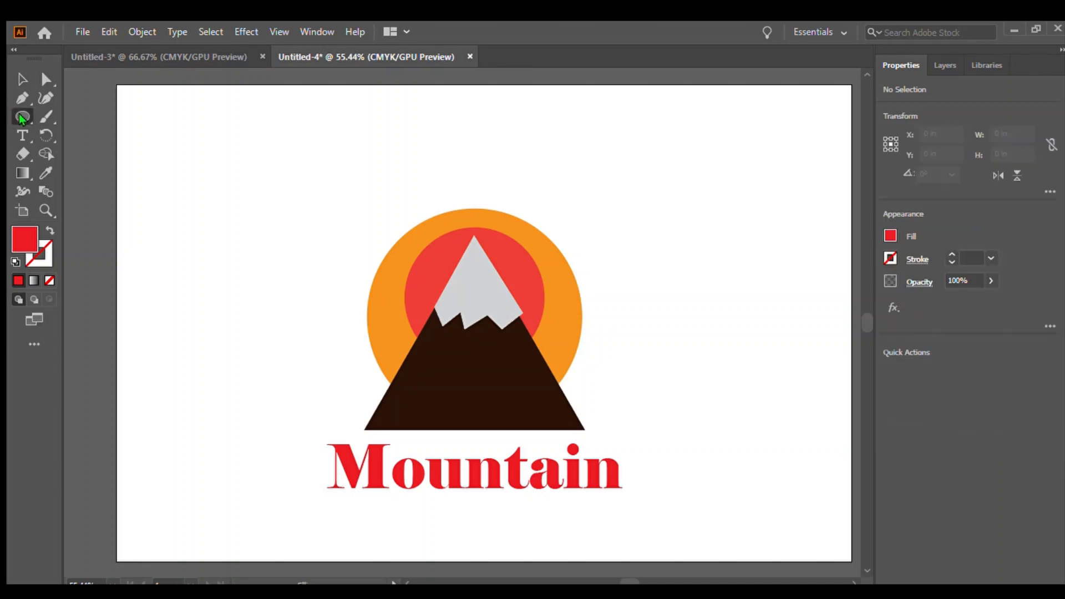
{"action": "left_click_drag", "start_coordinate": [223, 136], "coordinate": [720, 553]}
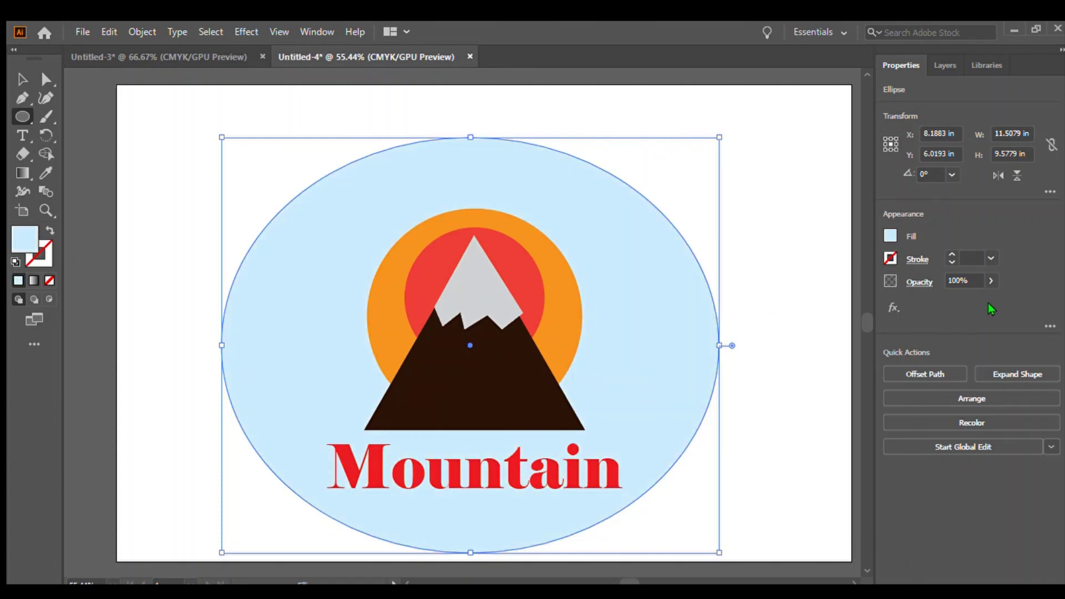
{"action": "left_click", "coordinate": [153, 147]}
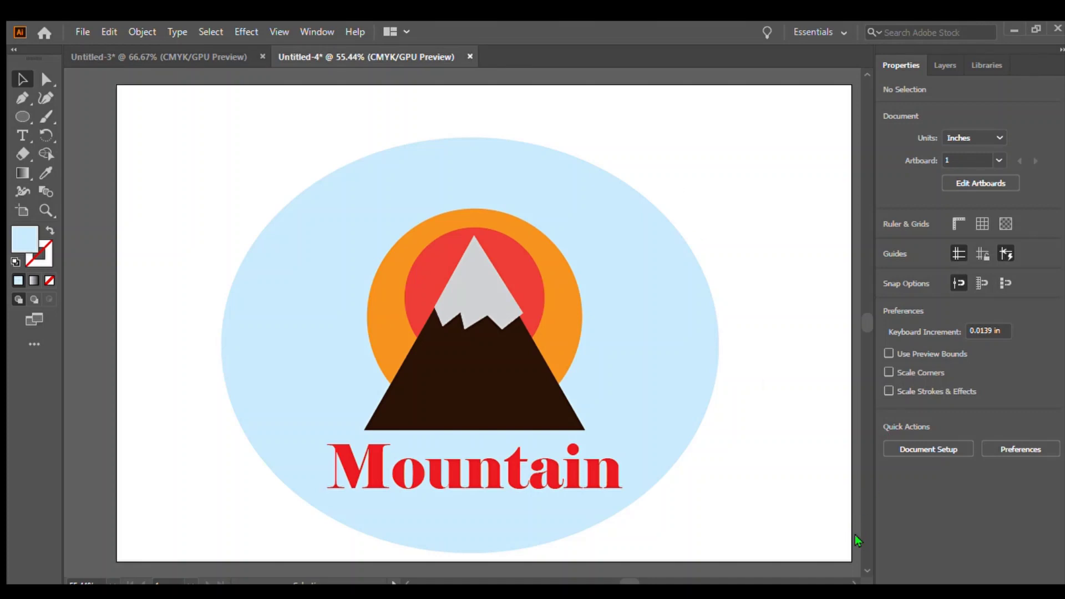
Create another blank document with a landscape artboard, and return to the Untitled-4 logo document
{"action": "key", "text": "ctrl+alt+n"}
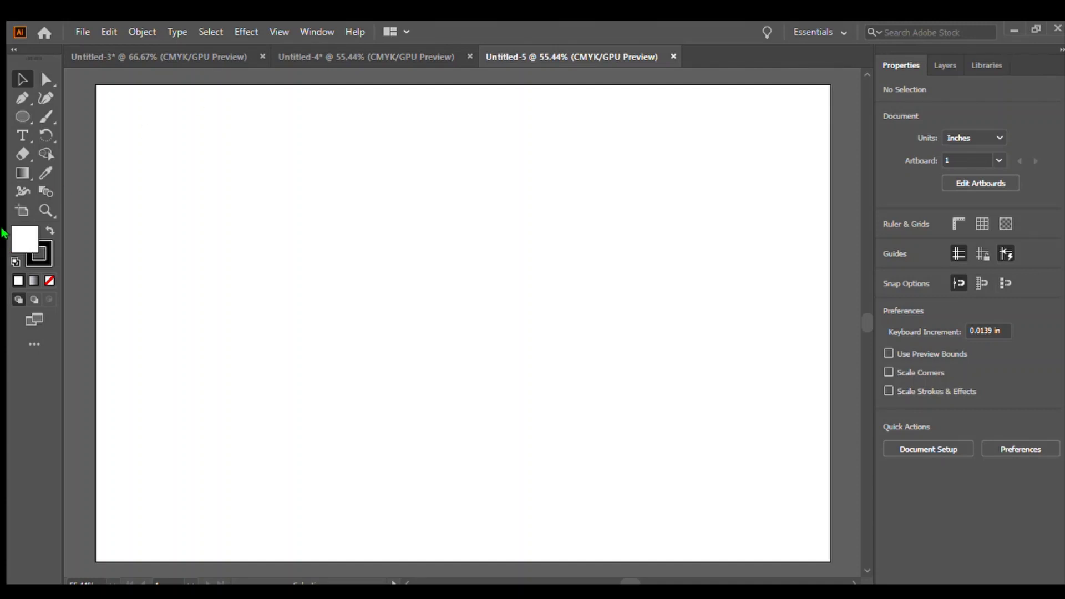
{"action": "left_click", "coordinate": [20, 118]}
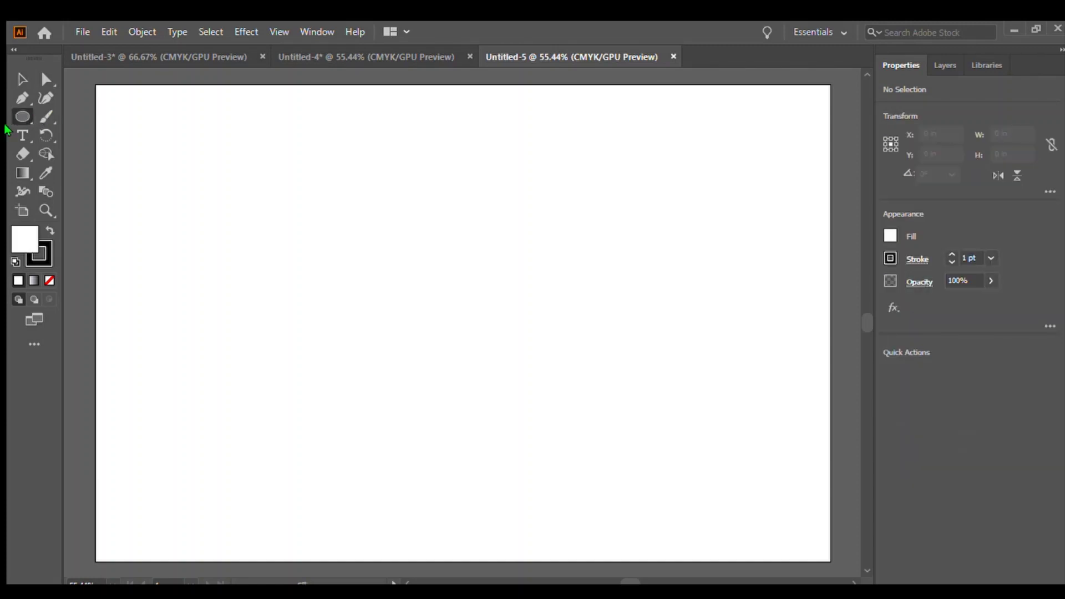
{"action": "left_click", "coordinate": [362, 50]}
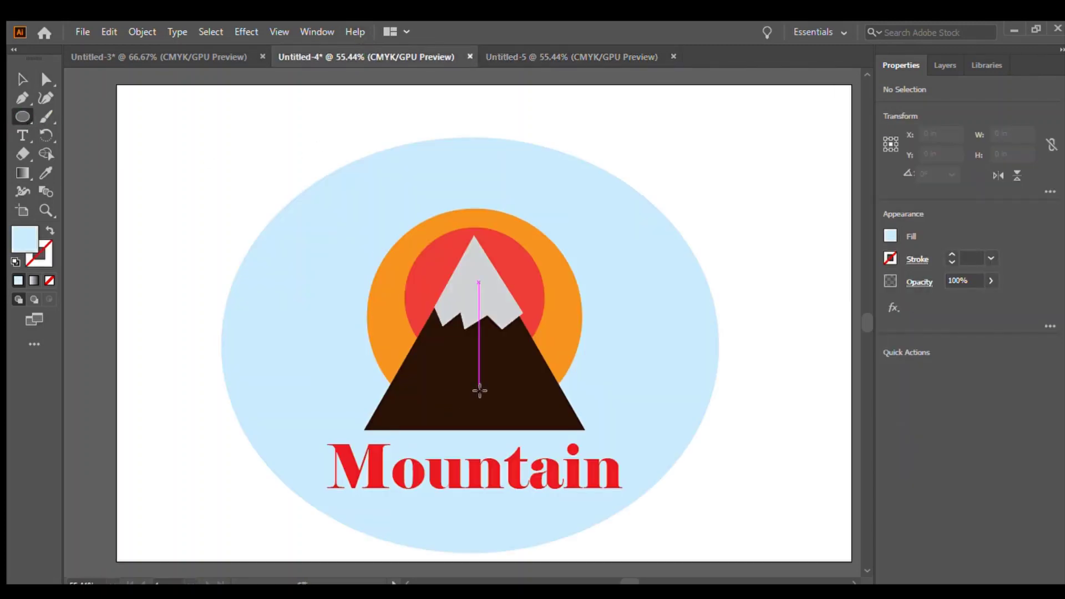
{"action": "key", "text": "v"}
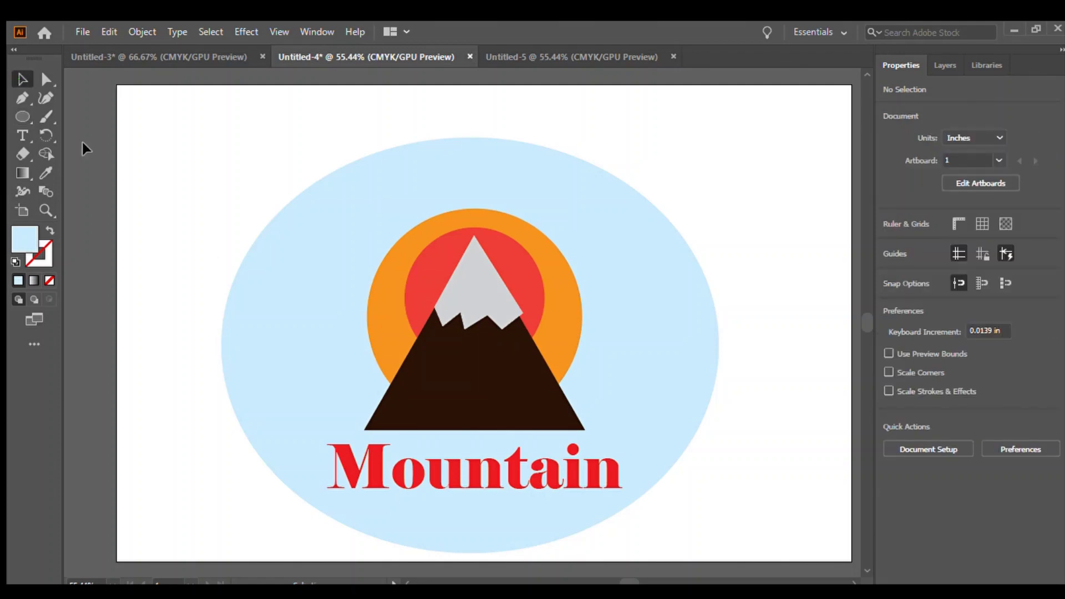
{"action": "left_click", "coordinate": [459, 387]}
{"action": "left_click_drag", "start_coordinate": [466, 392], "coordinate": [459, 388]}
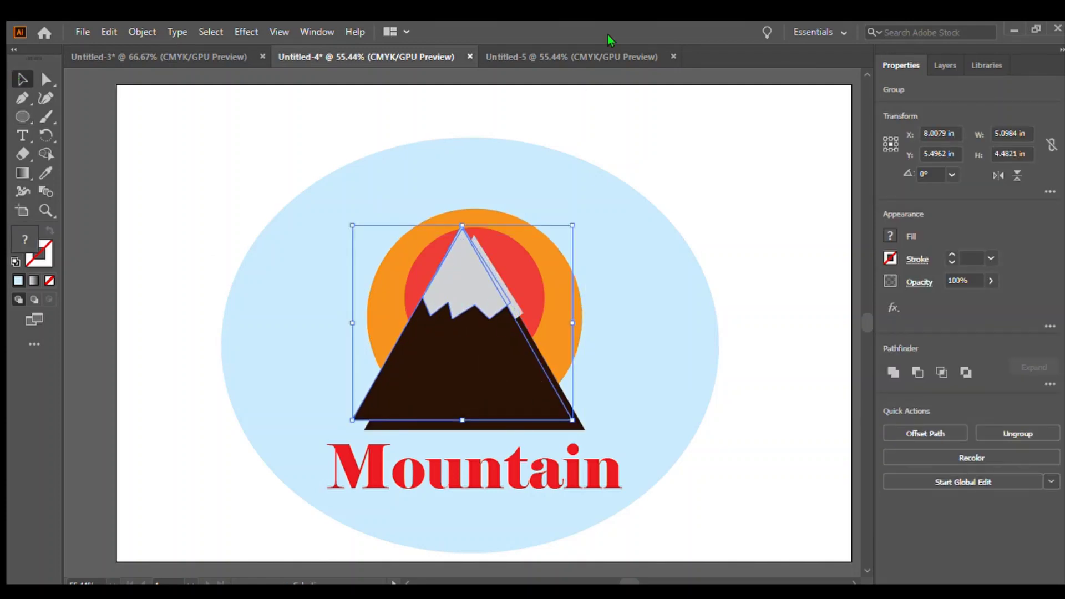
{"action": "key", "text": "Delete"}
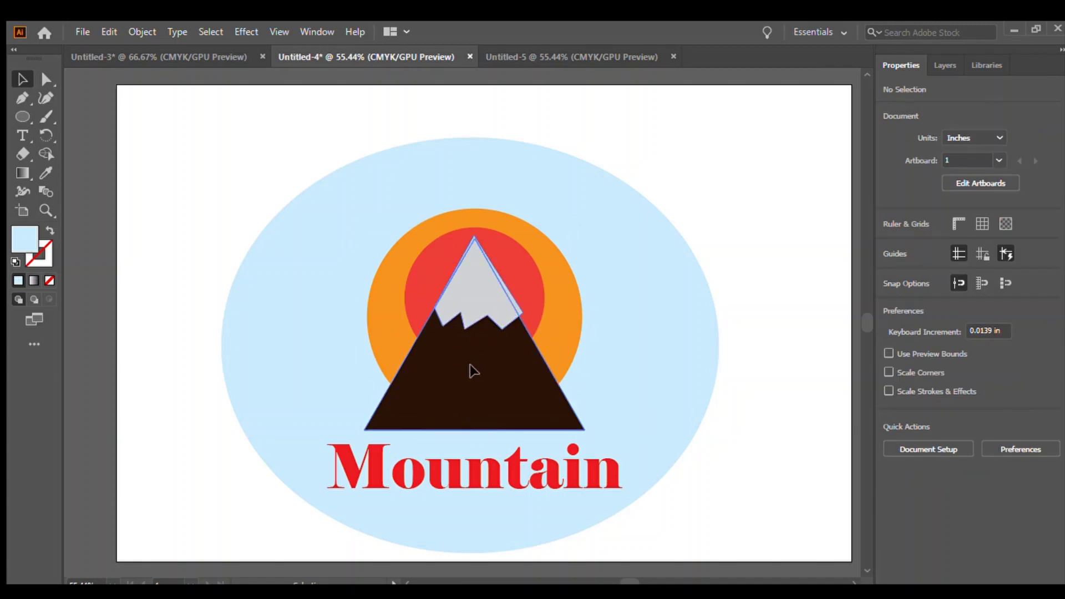
Copy the grouped mountain into the Untitled-5 document and place it slightly left of the artboard's centre
{"action": "left_click", "coordinate": [470, 370]}
{"action": "key", "text": "ctrl+c"}
{"action": "key", "text": "ctrl+Tab"}
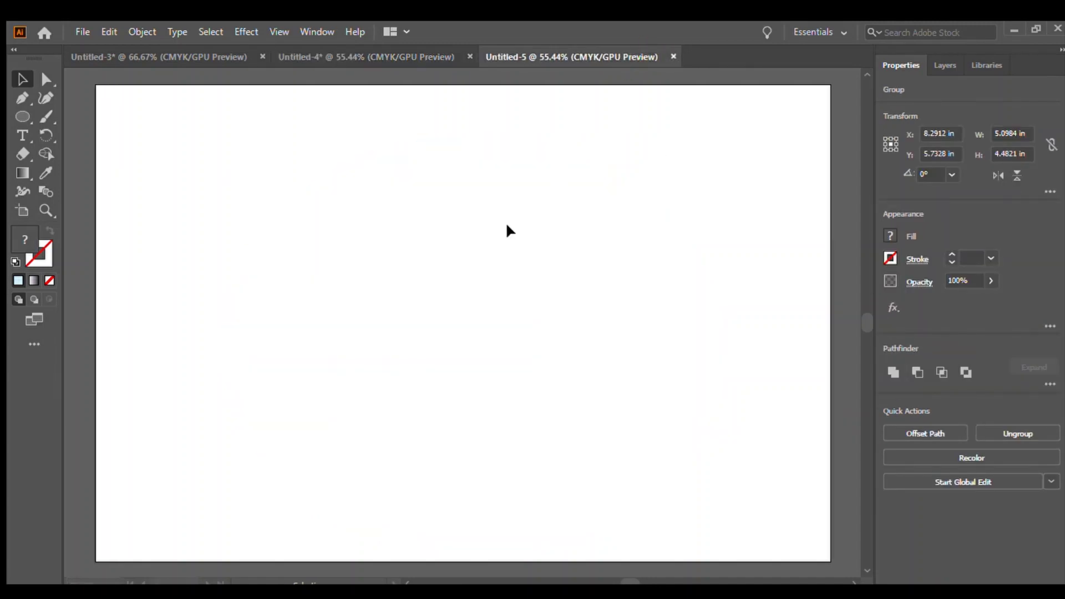
{"action": "key", "text": "ctrl+v"}
{"action": "left_click_drag", "start_coordinate": [461, 342], "coordinate": [427, 339]}
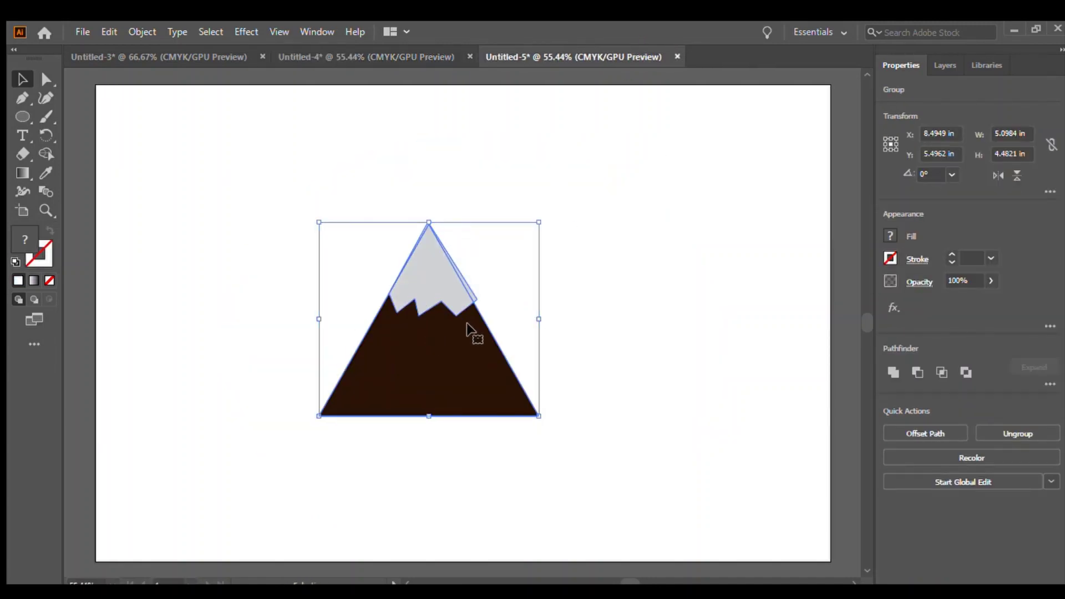
Widen the pasted mountain to about 5.62 in and move it slightly upward
{"action": "left_click_drag", "start_coordinate": [539, 319], "coordinate": [561, 318]}
{"action": "left_click", "coordinate": [655, 315]}
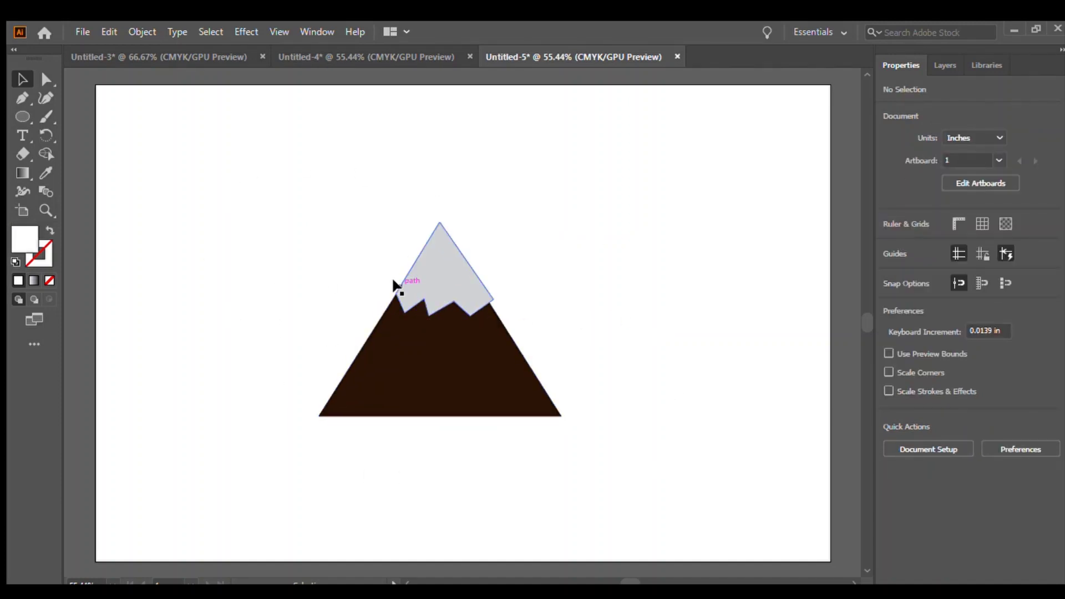
{"action": "left_click_drag", "start_coordinate": [317, 195], "coordinate": [591, 438]}
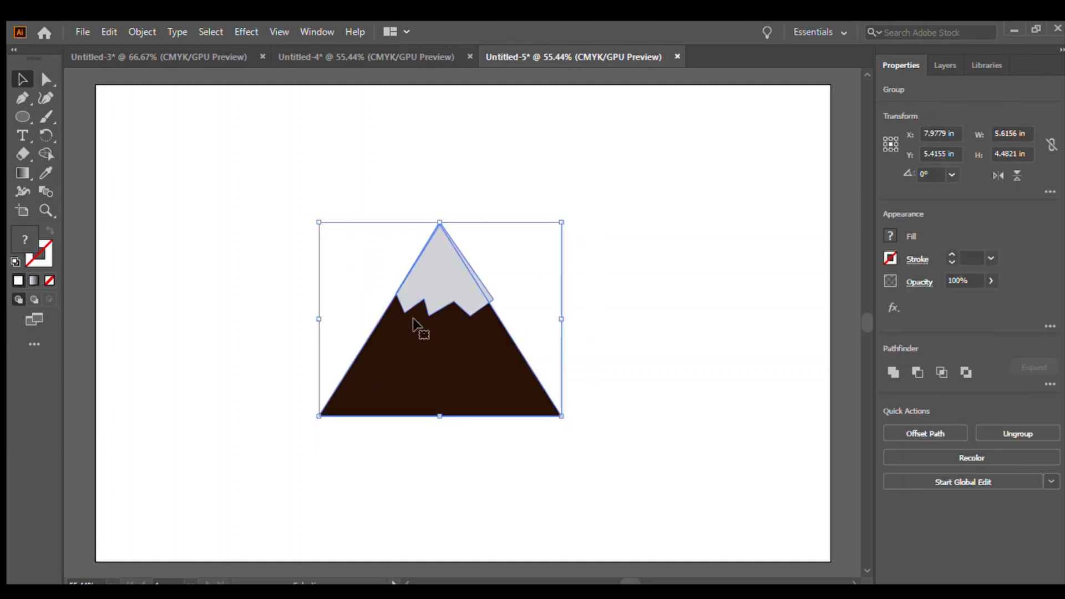
{"action": "mouse_move", "coordinate": [418, 326]}
{"action": "left_mouse_down"}
{"action": "mouse_move", "coordinate": [642, 257]}
{"action": "mouse_move", "coordinate": [444, 339]}
{"action": "mouse_move", "coordinate": [392, 331]}
{"action": "mouse_move", "coordinate": [418, 337]}
{"action": "left_mouse_up"}
{"action": "left_click", "coordinate": [671, 465]}
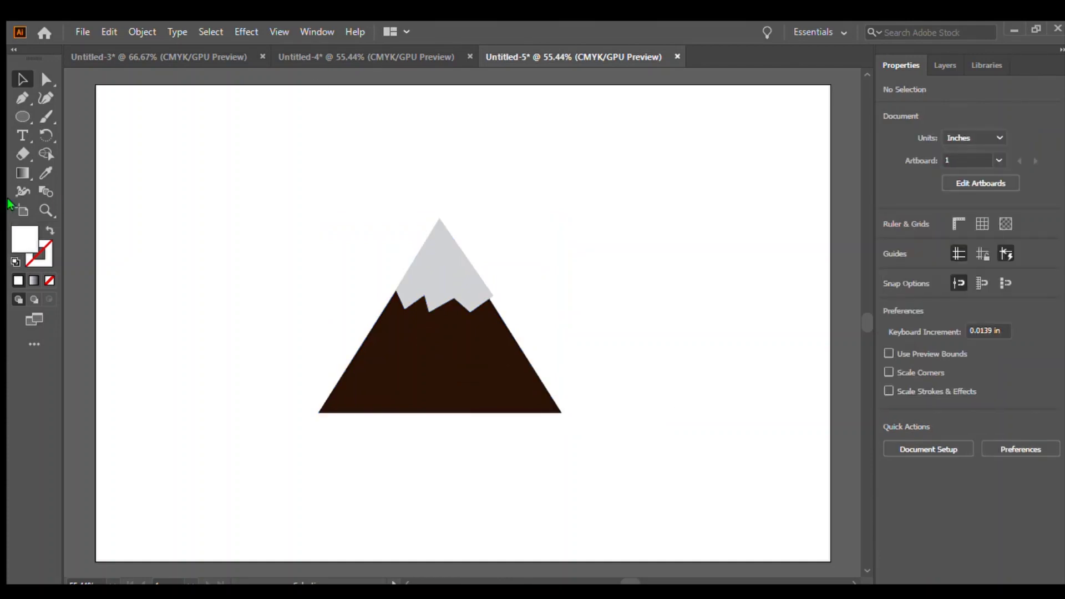
Set up the Paintbrush tool with a dark blue 1 pt stroke and a rough, charcoal-like brush
{"action": "left_click", "coordinate": [38, 115]}
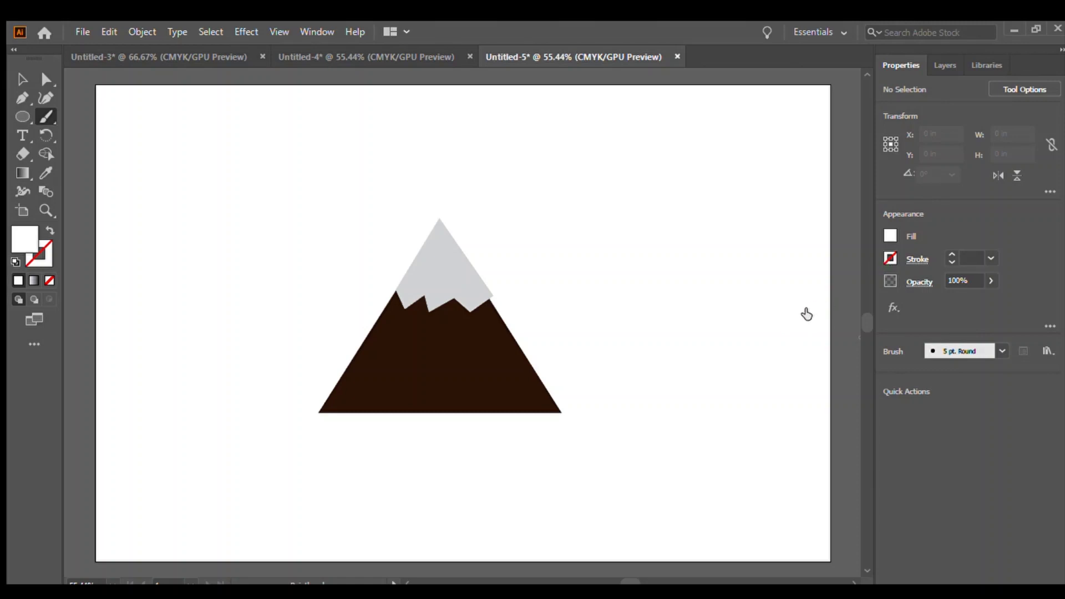
{"action": "key", "text": "d"}
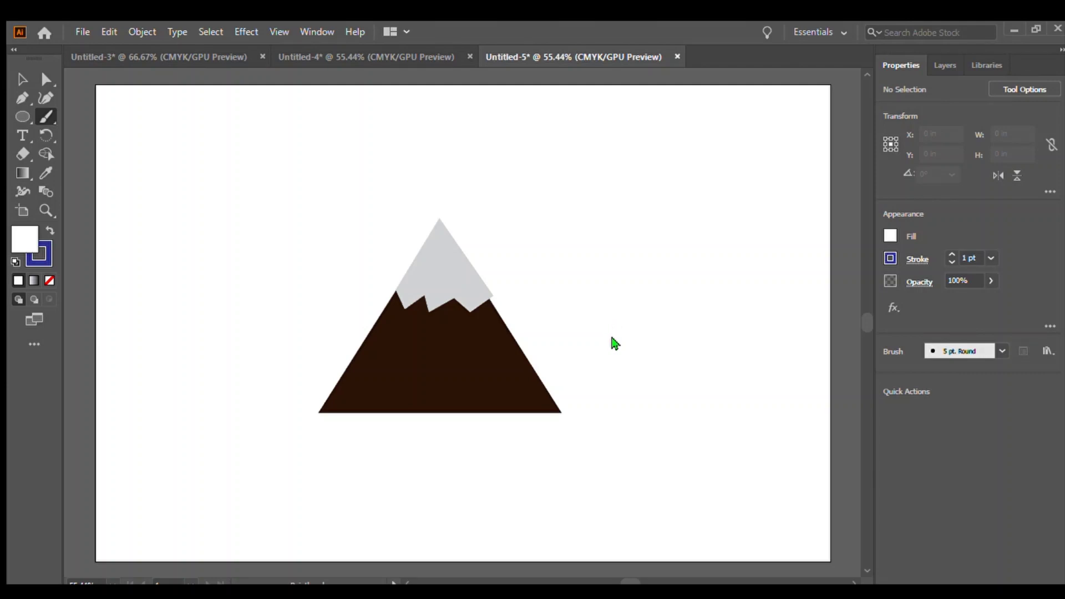
{"action": "left_click", "coordinate": [556, 353]}
{"action": "mouse_move", "coordinate": [321, 313]}
{"action": "left_mouse_down"}
{"action": "mouse_move", "coordinate": [497, 286]}
{"action": "mouse_move", "coordinate": [538, 310]}
{"action": "mouse_move", "coordinate": [587, 392]}
{"action": "left_mouse_up"}
{"action": "left_click", "coordinate": [22, 79]}
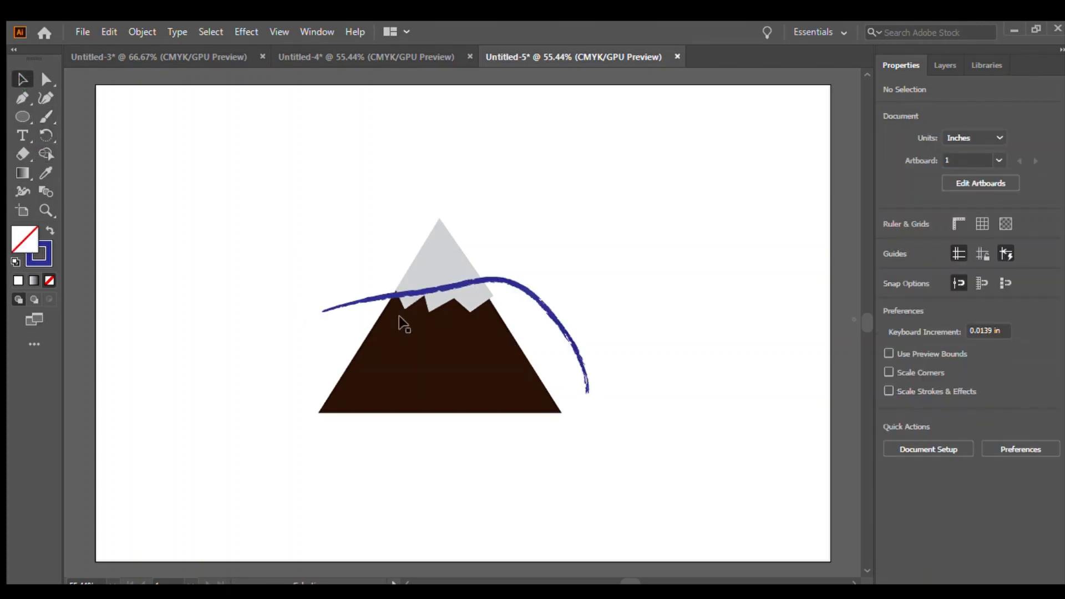
{"action": "left_click", "coordinate": [351, 303]}
{"action": "key", "text": "Delete"}
{"action": "left_click", "coordinate": [46, 117]}
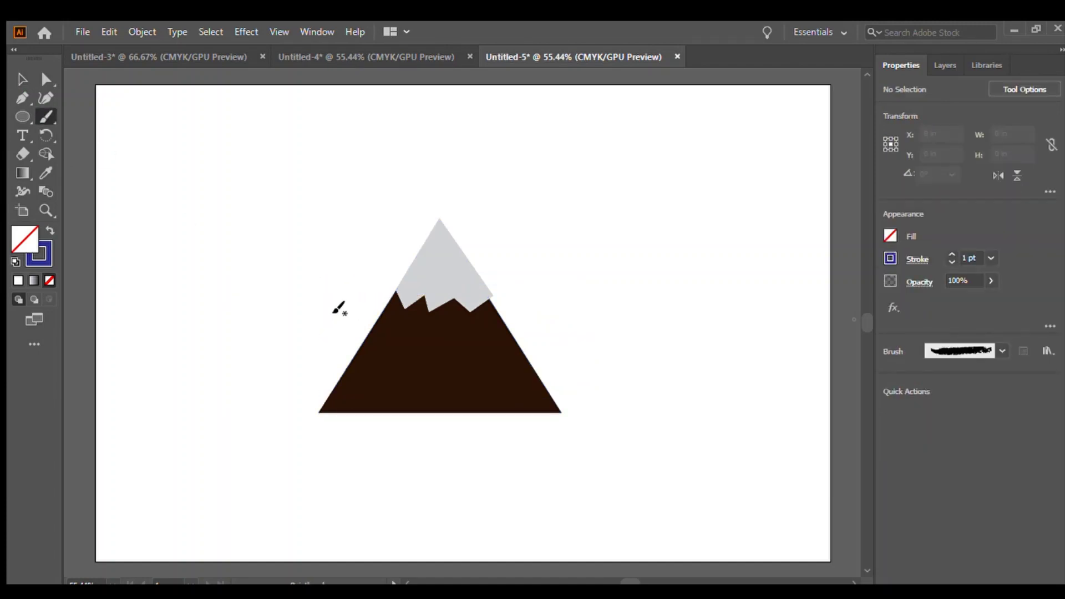
{"action": "mouse_move", "coordinate": [337, 308]}
{"action": "left_mouse_down"}
{"action": "mouse_move", "coordinate": [403, 273]}
{"action": "mouse_move", "coordinate": [508, 266]}
{"action": "mouse_move", "coordinate": [543, 279]}
{"action": "mouse_move", "coordinate": [576, 317]}
{"action": "mouse_move", "coordinate": [584, 370]}
{"action": "mouse_move", "coordinate": [518, 397]}
{"action": "mouse_move", "coordinate": [420, 389]}
{"action": "mouse_move", "coordinate": [362, 354]}
{"action": "mouse_move", "coordinate": [336, 305]}
{"action": "left_mouse_up"}
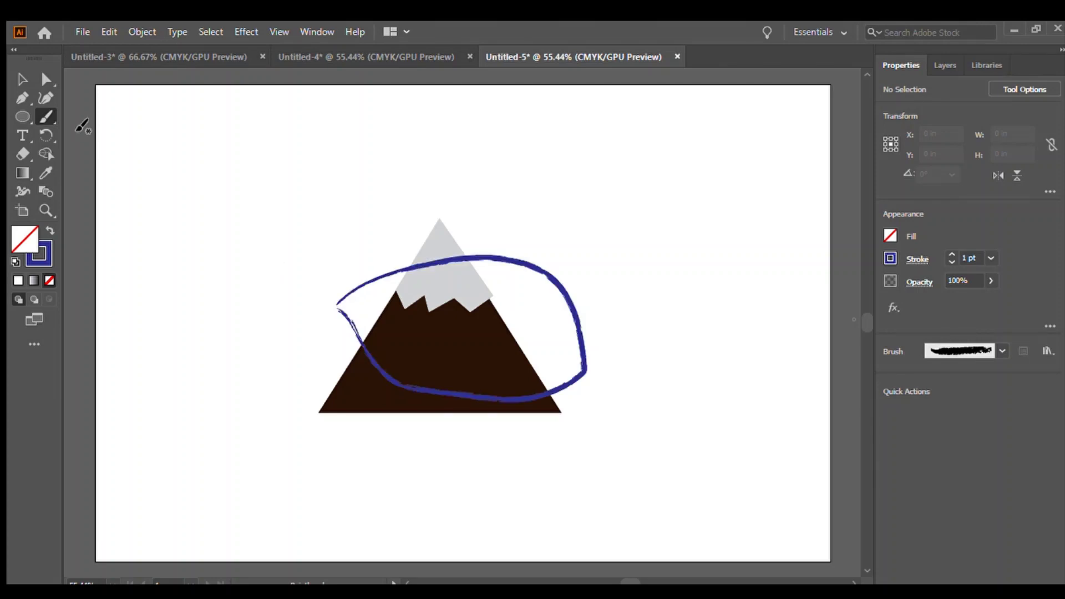
{"action": "key", "text": "v"}
{"action": "left_click", "coordinate": [419, 391]}
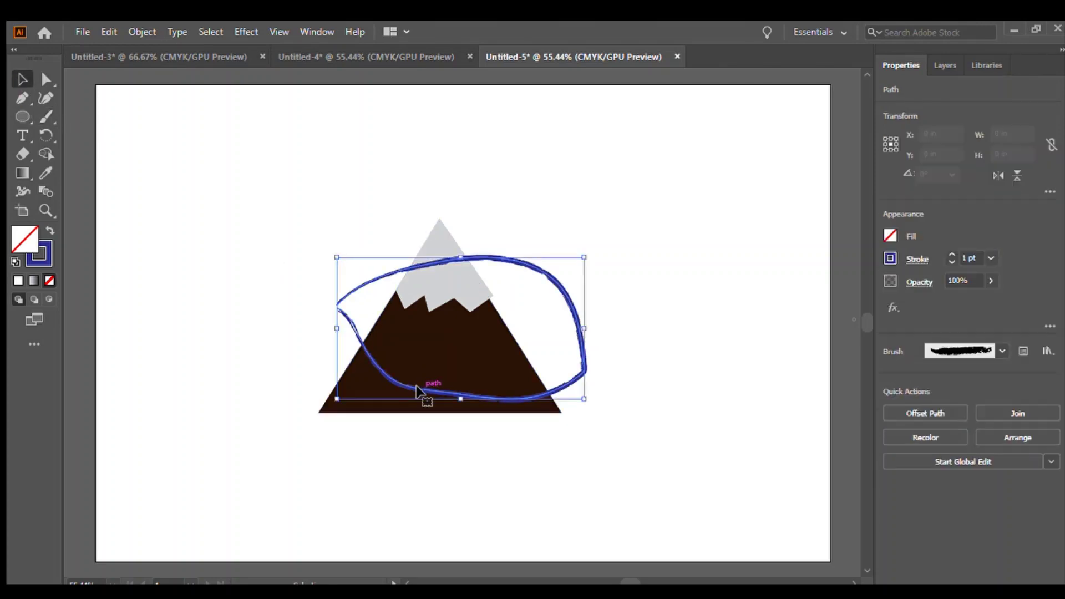
{"action": "key", "text": "Delete"}
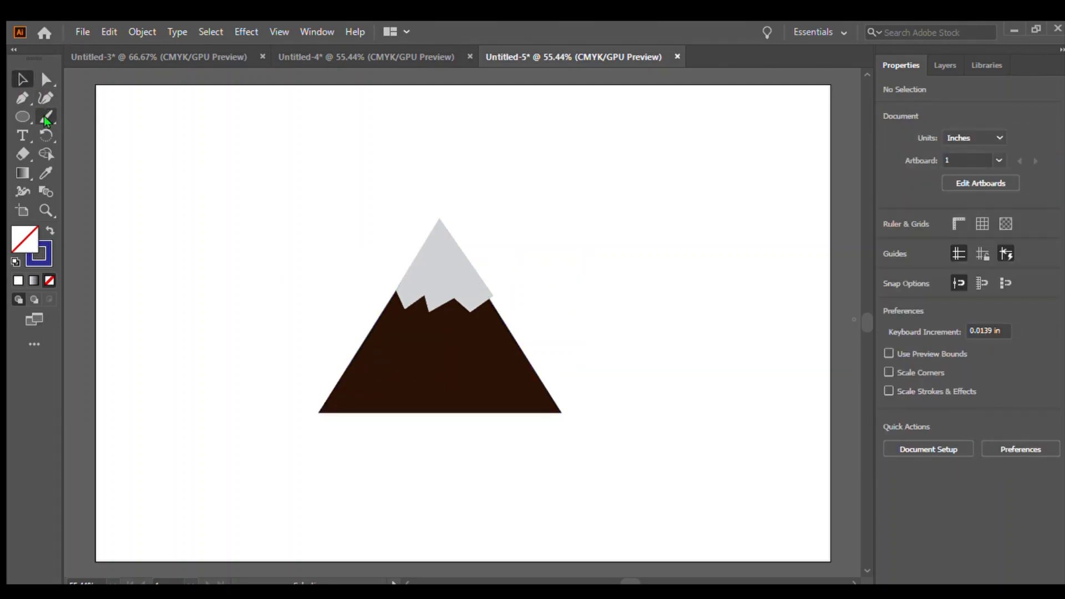
Draw an unfilled ellipse about 5.15 by 2.88 in across the mountain and set its dark blue stroke to 3 pt
{"action": "left_click", "coordinate": [22, 116]}
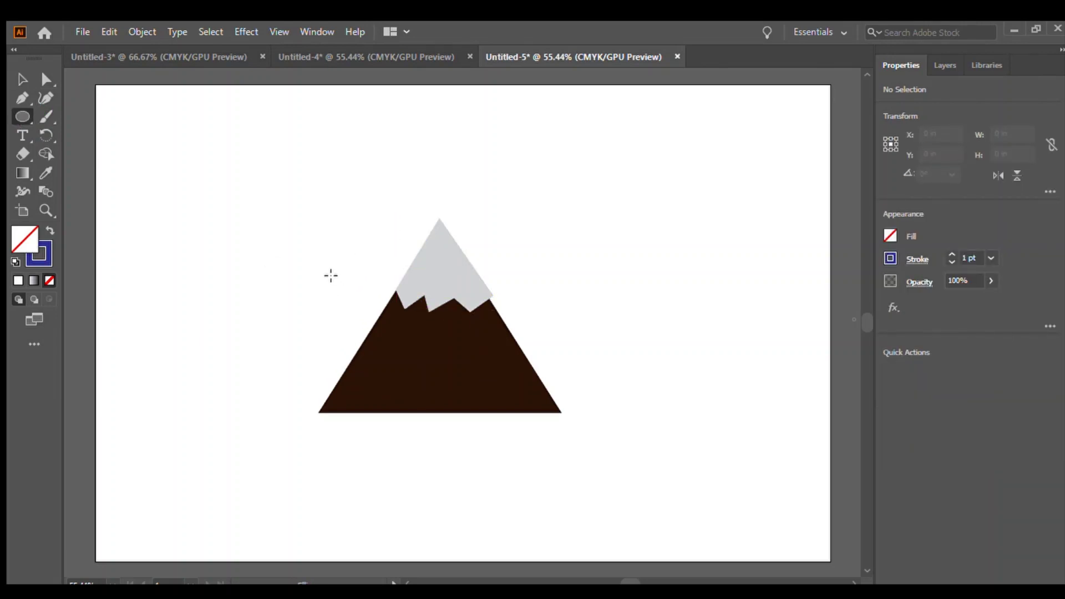
{"action": "left_click_drag", "start_coordinate": [331, 275], "coordinate": [553, 398]}
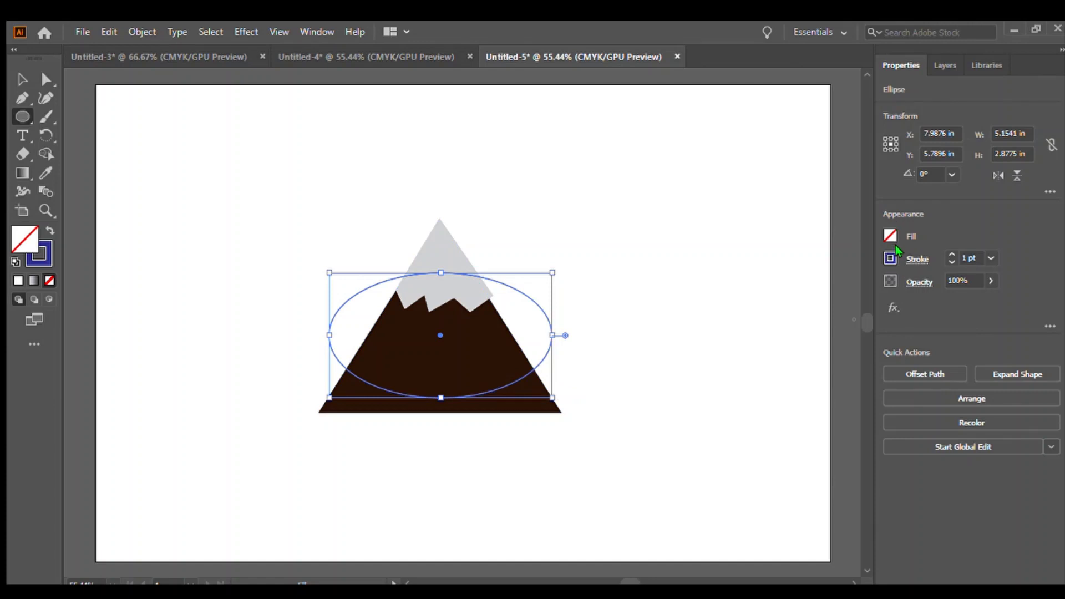
{"action": "left_click", "coordinate": [949, 254]}
{"action": "left_click", "coordinate": [950, 254]}
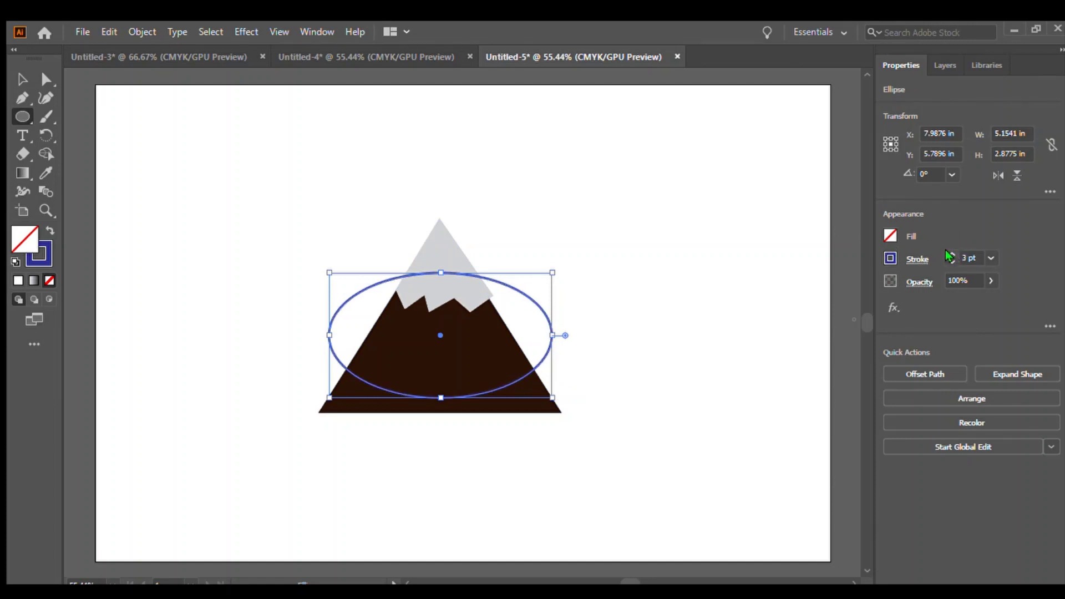
Increase the stroke of the dark blue ellipse across the mountain to 10 pt
{"action": "left_click", "coordinate": [949, 254]}
{"action": "left_click", "coordinate": [950, 254]}
{"action": "left_click", "coordinate": [950, 254]}
{"action": "left_click", "coordinate": [950, 254]}
{"action": "left_click", "coordinate": [950, 254]}
{"action": "left_click", "coordinate": [949, 254]}
{"action": "left_click", "coordinate": [950, 254]}
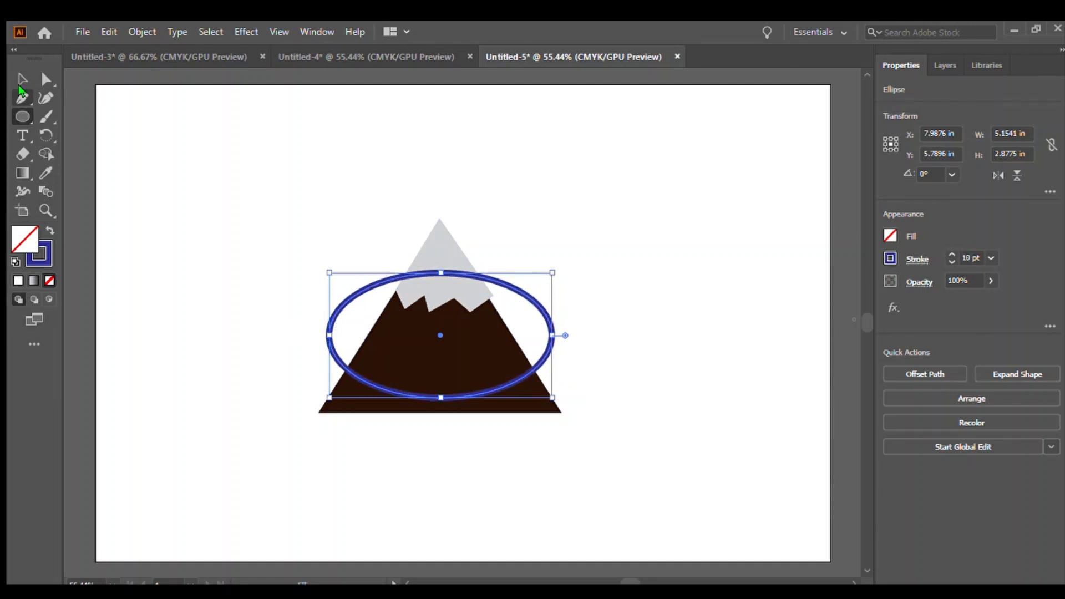
Send the dark blue ellipse to the back so it sits behind the mountain as a ring
{"action": "left_click", "coordinate": [22, 81]}
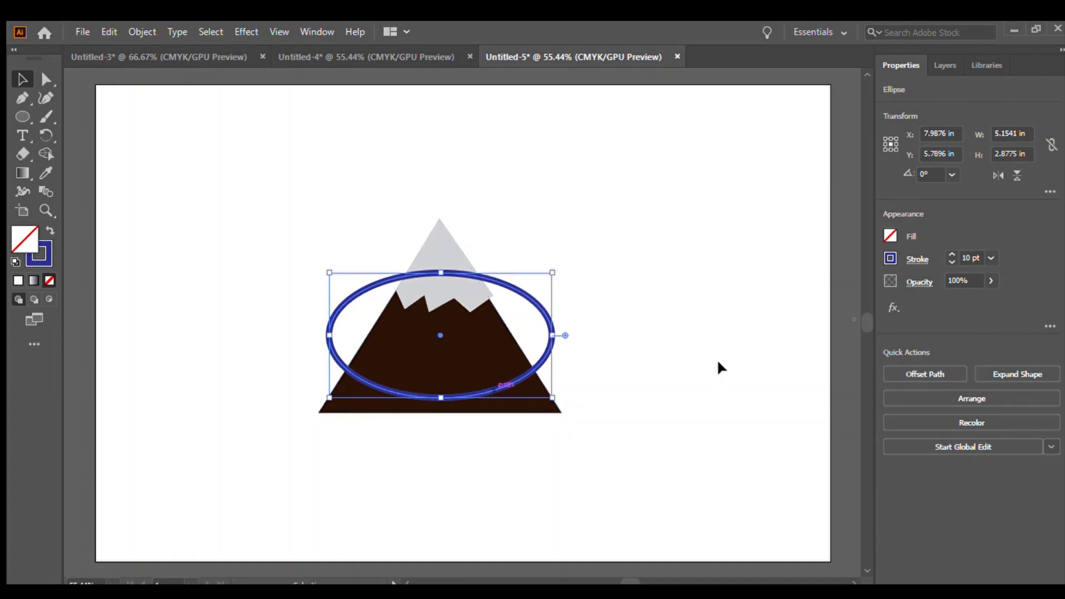
{"action": "key", "text": "ctrl+shift+bracketleft"}
{"action": "left_click", "coordinate": [737, 299]}
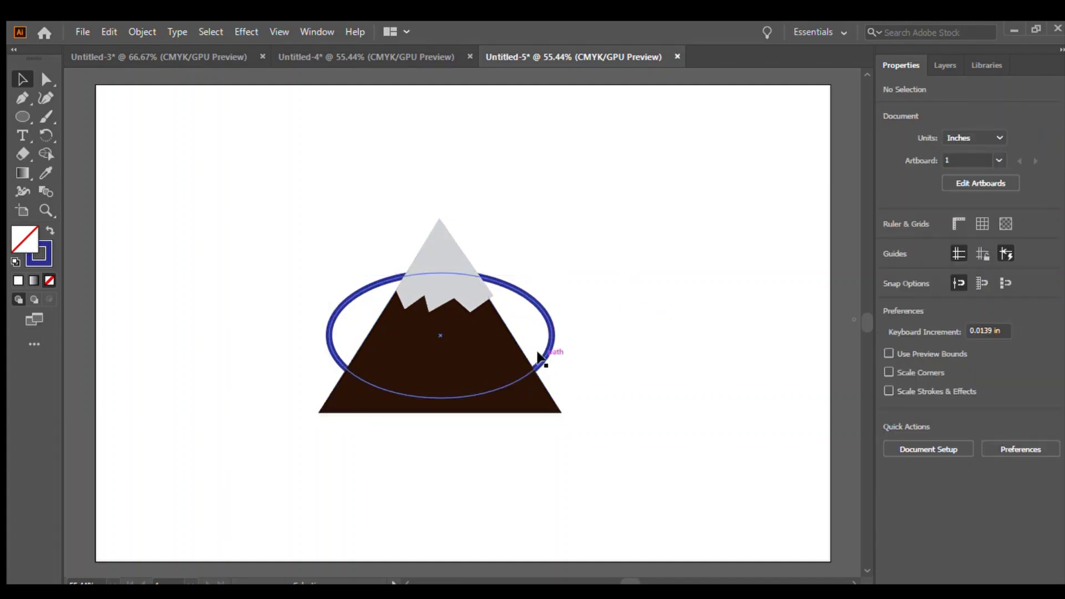
{"action": "left_click", "coordinate": [548, 358]}
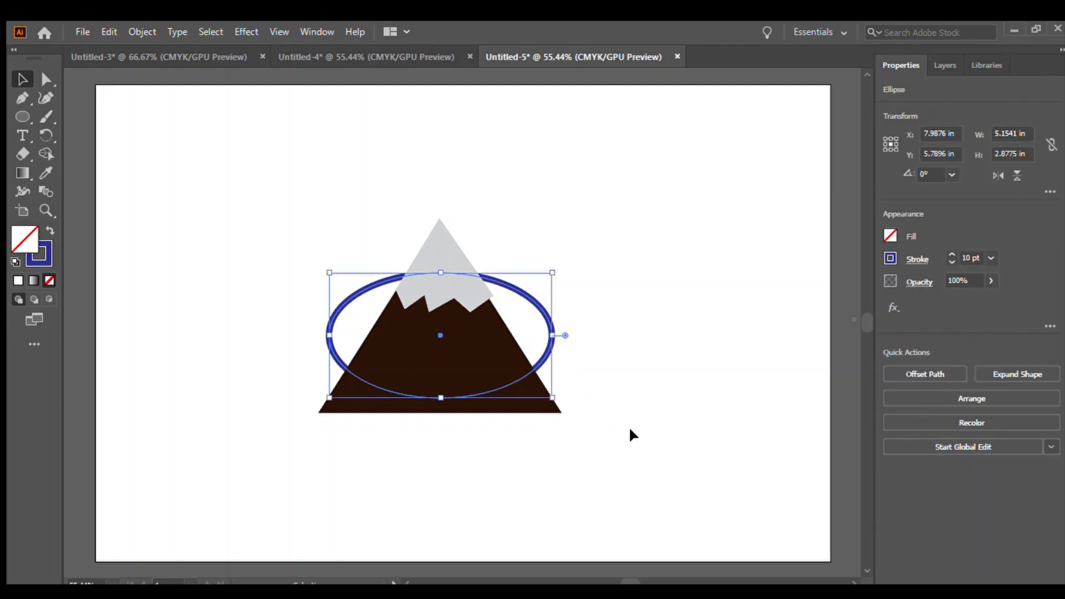
{"action": "key", "text": "a"}
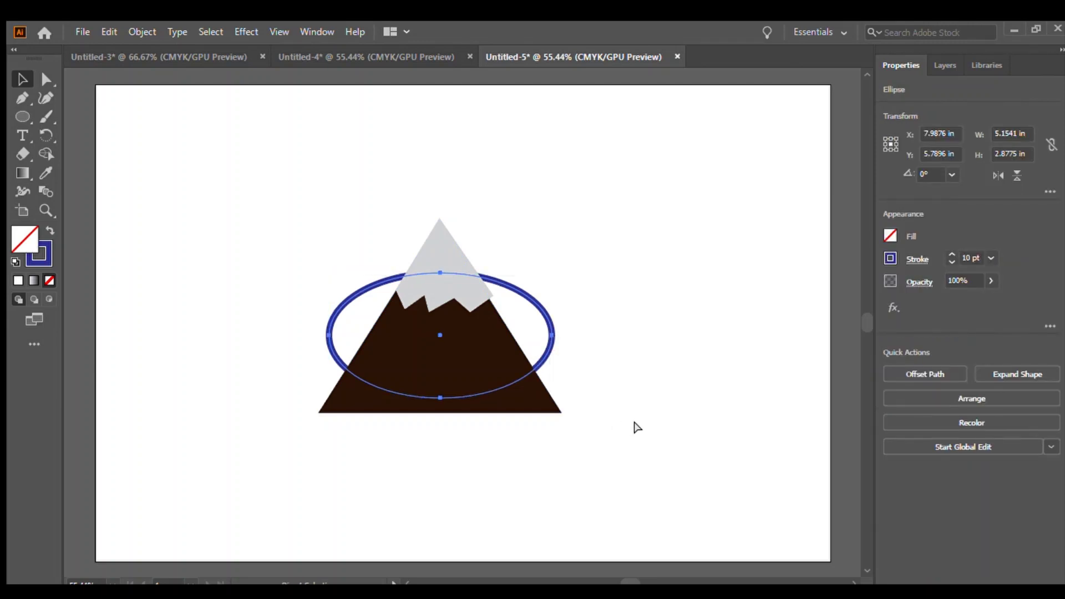
{"action": "key", "text": "v"}
{"action": "left_click", "coordinate": [640, 427]}
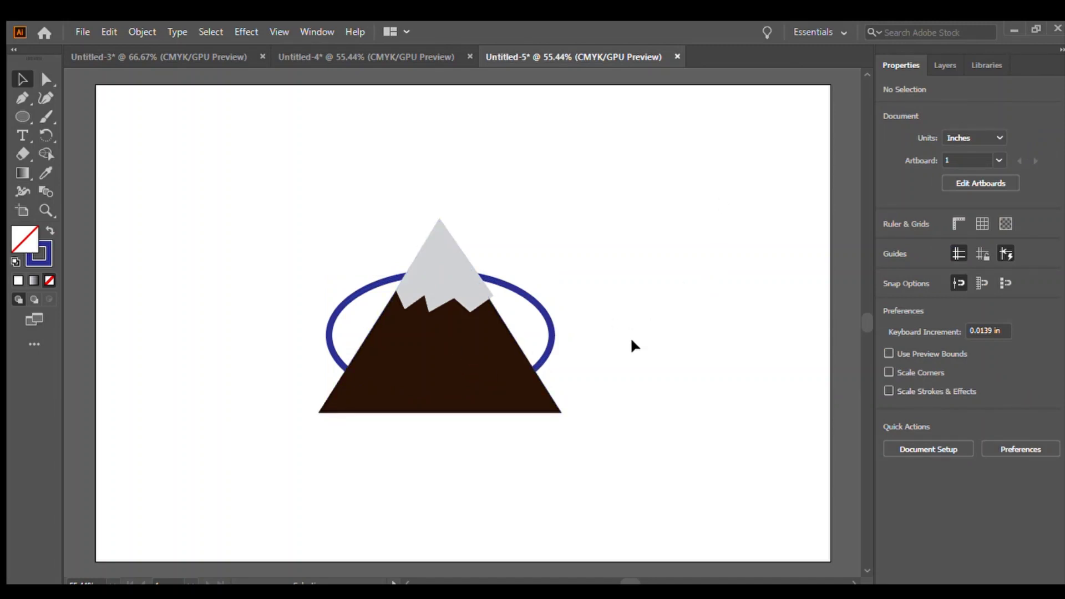
Draw a large ellipse around the mountain and ring and resize it to about 9.07 by 6.57 in
{"action": "key", "text": "l"}
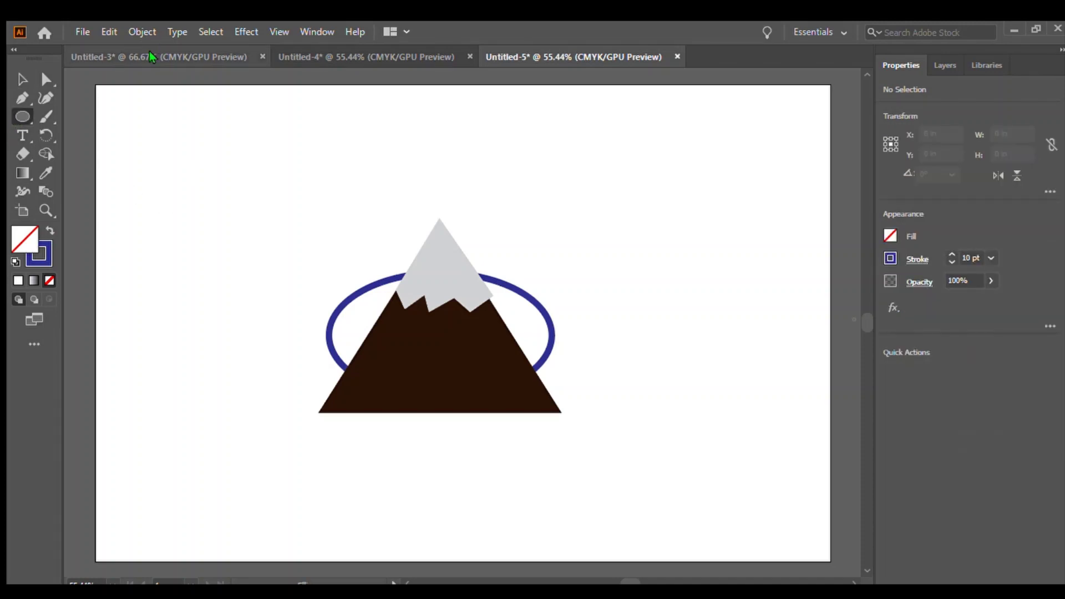
{"action": "mouse_move", "coordinate": [221, 128]}
{"action": "left_mouse_down"}
{"action": "mouse_move", "coordinate": [594, 549]}
{"action": "mouse_move", "coordinate": [682, 511]}
{"action": "mouse_move", "coordinate": [632, 514]}
{"action": "mouse_move", "coordinate": [665, 518]}
{"action": "mouse_move", "coordinate": [657, 527]}
{"action": "left_mouse_up"}
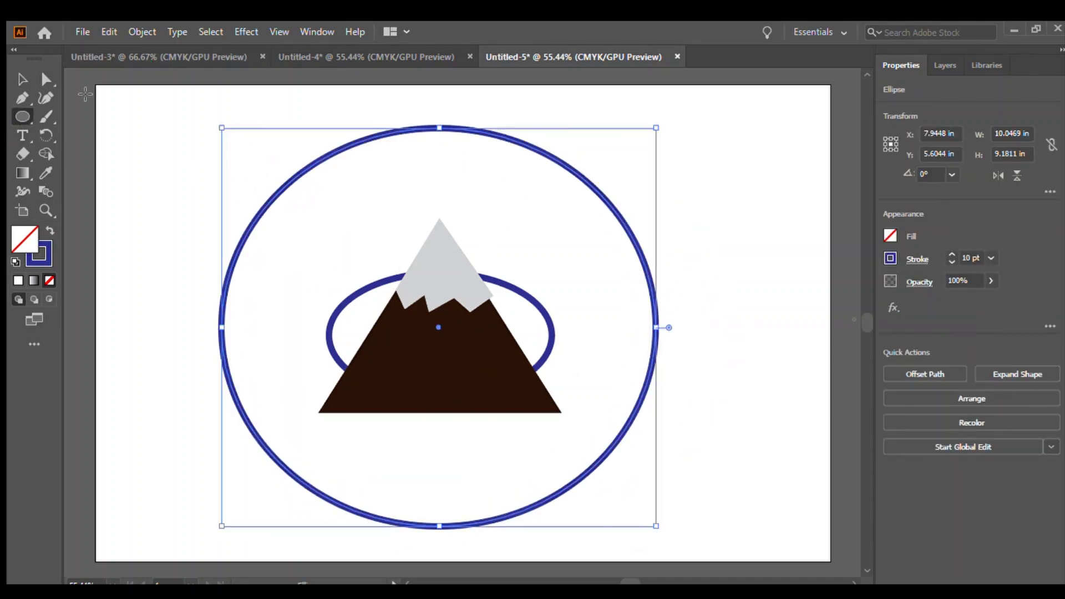
{"action": "left_click", "coordinate": [22, 80]}
{"action": "left_click_drag", "start_coordinate": [222, 327], "coordinate": [251, 327]}
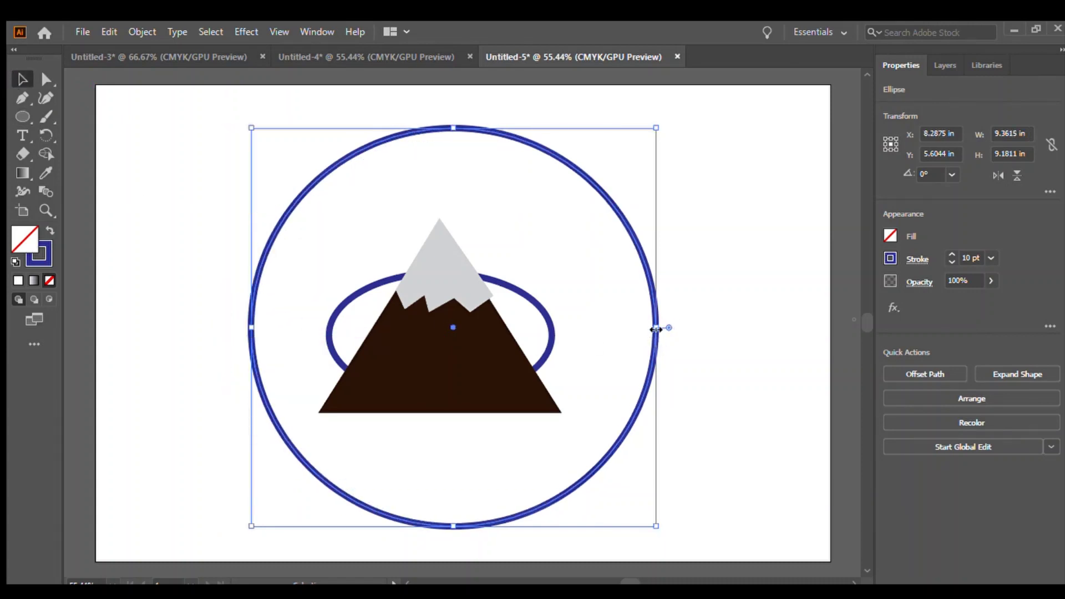
{"action": "left_click_drag", "start_coordinate": [656, 327], "coordinate": [644, 328]}
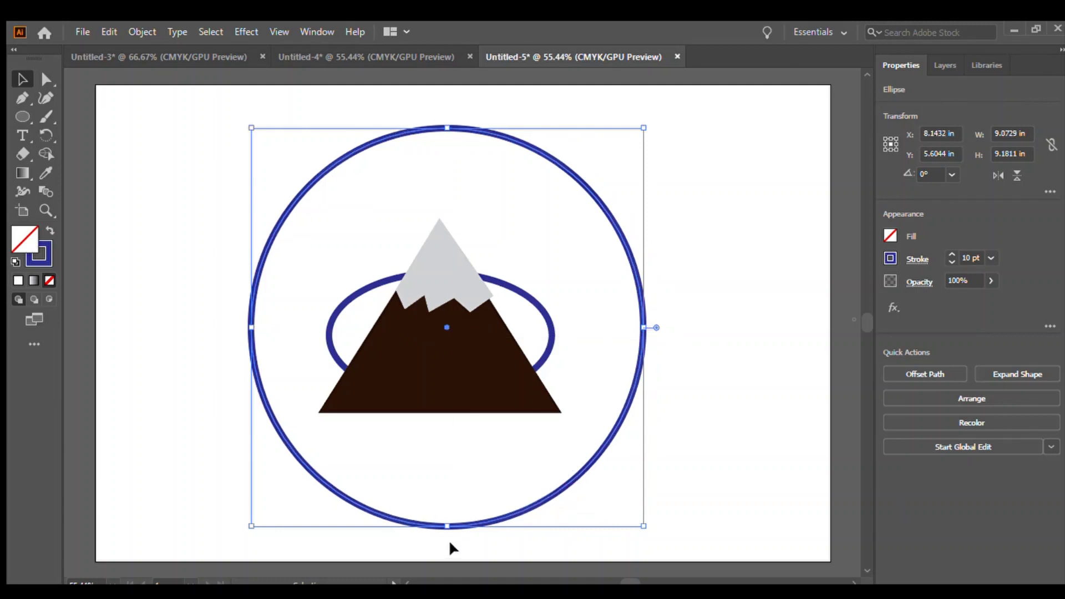
{"action": "left_click_drag", "start_coordinate": [446, 530], "coordinate": [443, 513]}
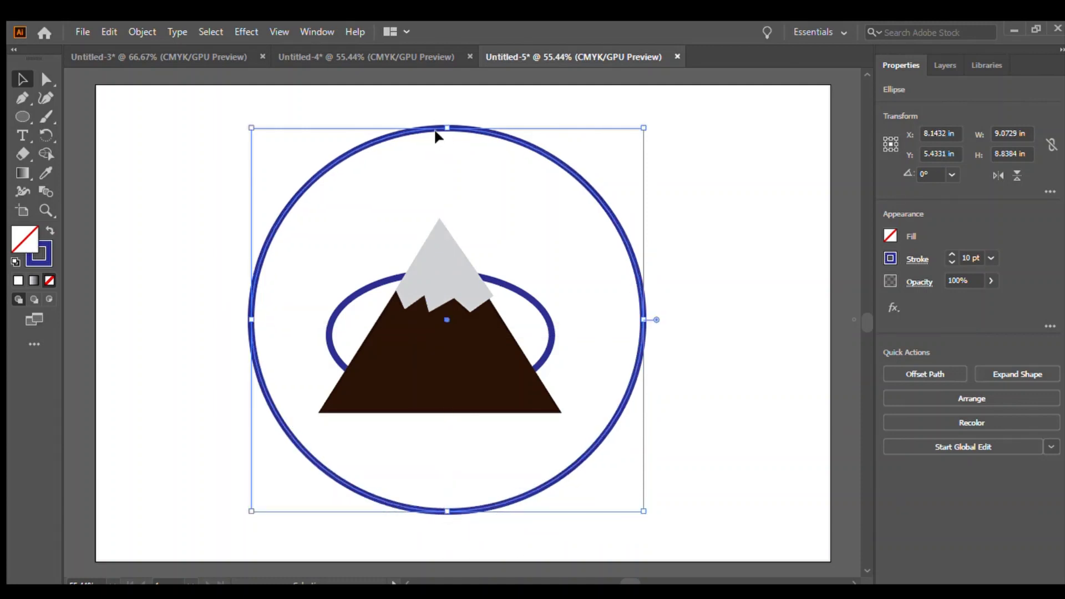
{"action": "left_click_drag", "start_coordinate": [448, 129], "coordinate": [447, 188]}
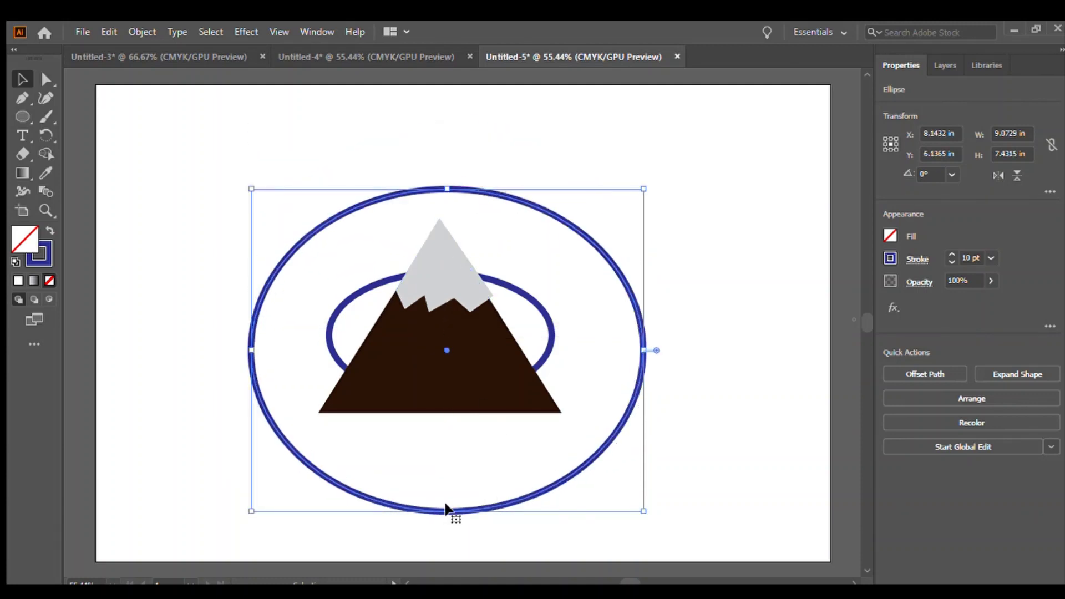
{"action": "left_click_drag", "start_coordinate": [447, 511], "coordinate": [447, 473]}
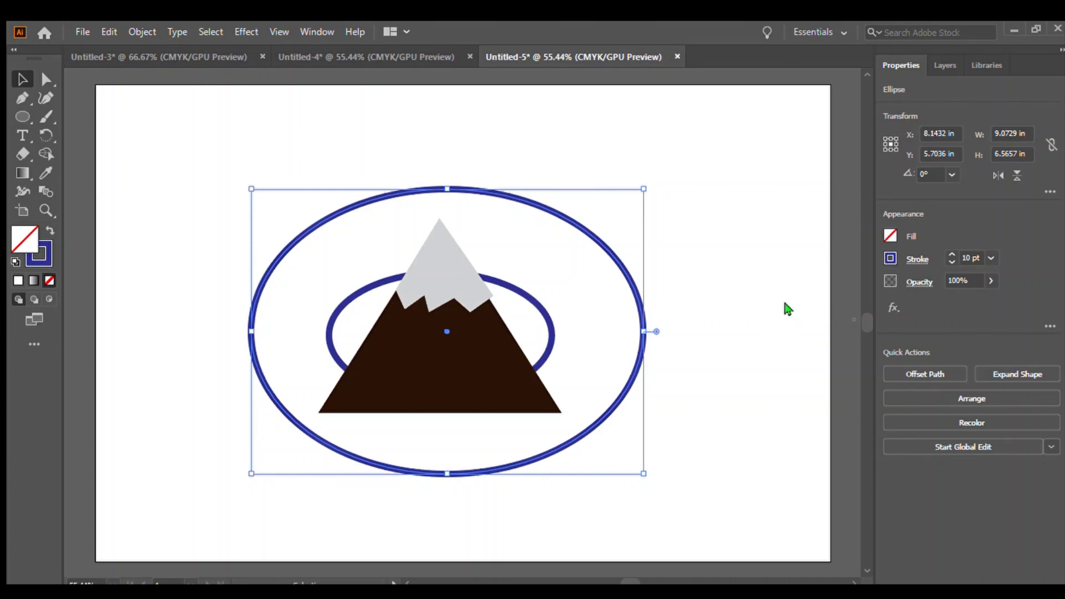
Give the large ellipse a light blue fill without a stroke and send it behind the mountain and ring
{"action": "key", "text": "slash"}
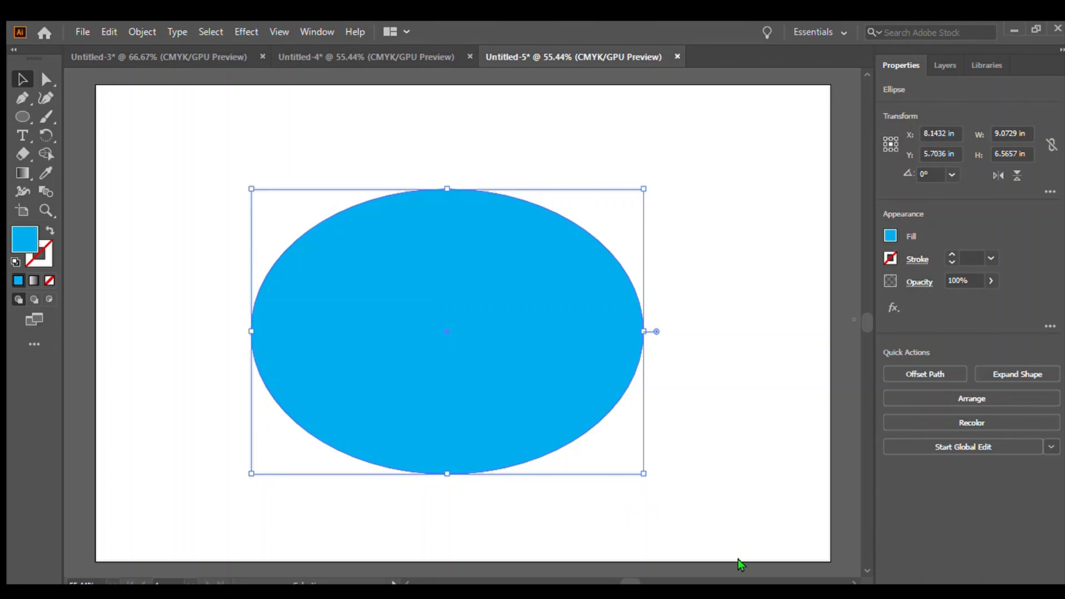
{"action": "key", "text": "ctrl+shift+bracketleft"}
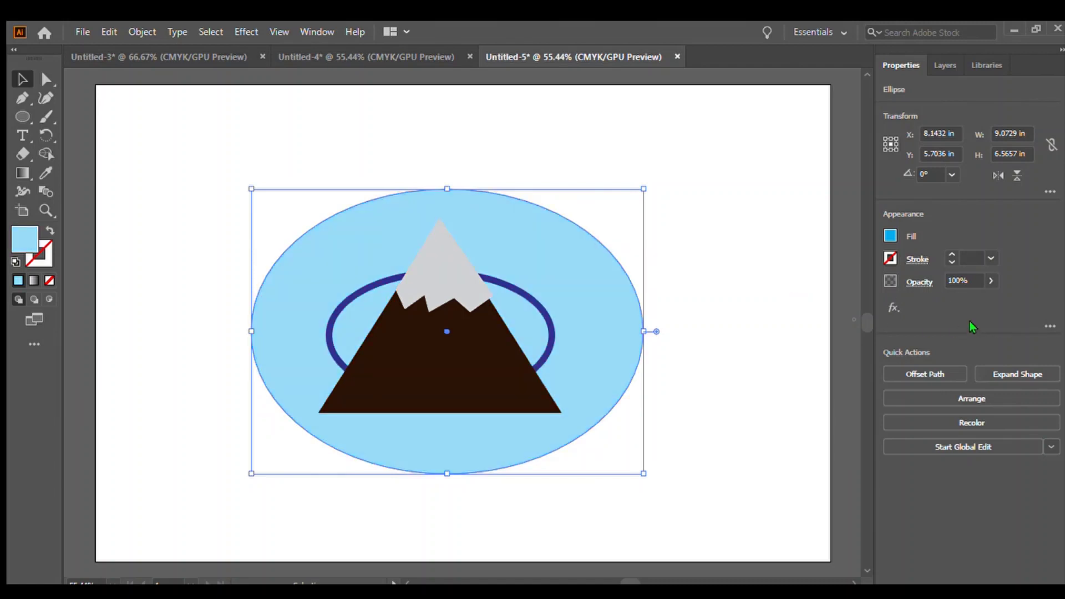
{"action": "left_click", "coordinate": [748, 396]}
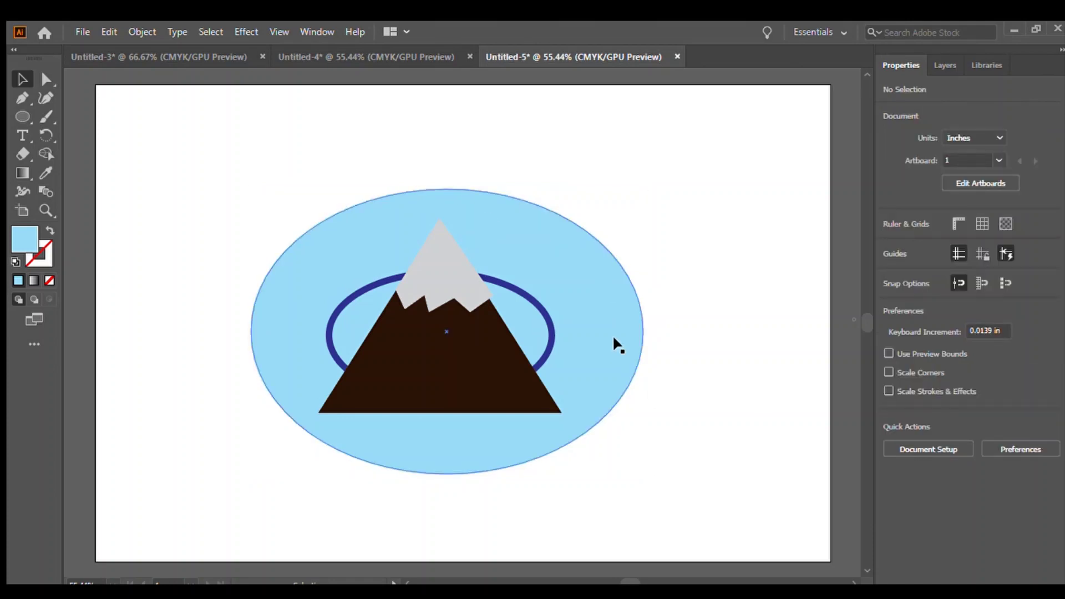
Move the light blue ellipse slightly down and left, and extend its lower edge to make room beneath the mountain
{"action": "left_click_drag", "start_coordinate": [614, 338], "coordinate": [601, 360]}
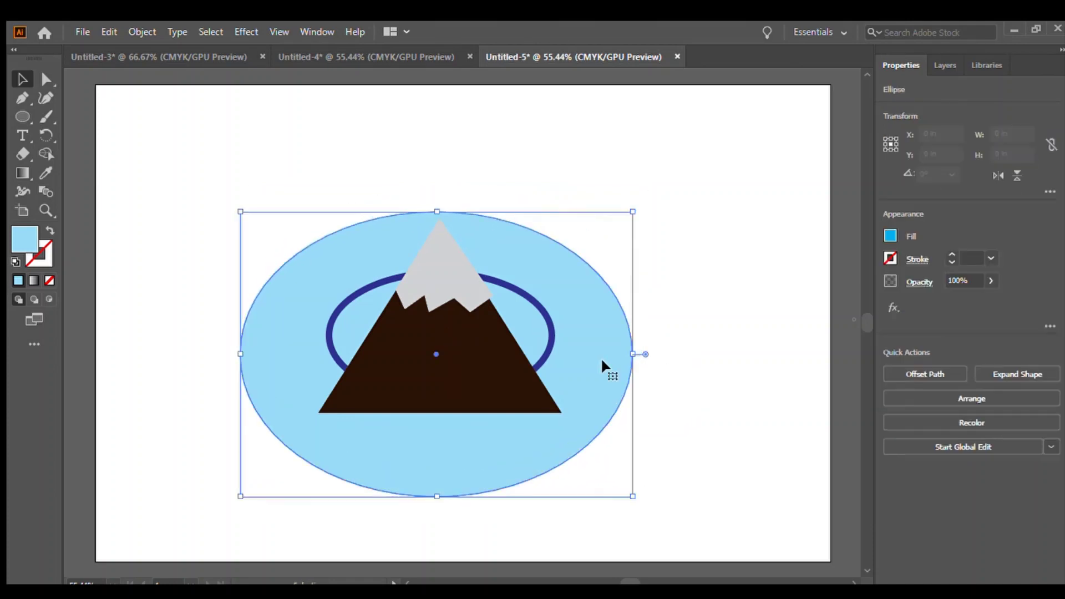
{"action": "left_click_drag", "start_coordinate": [435, 494], "coordinate": [436, 531]}
{"action": "left_click", "coordinate": [721, 391]}
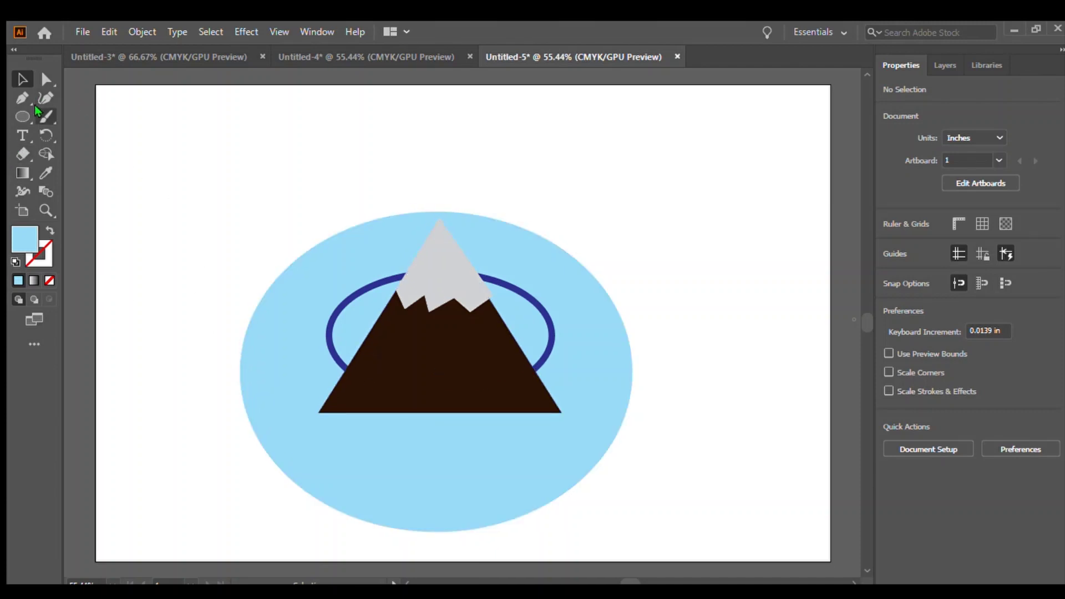
Start an empty text line on the light blue ellipse below the mountain and set its font size to 70 pt
{"action": "left_click", "coordinate": [22, 135]}
{"action": "left_click", "coordinate": [336, 444]}
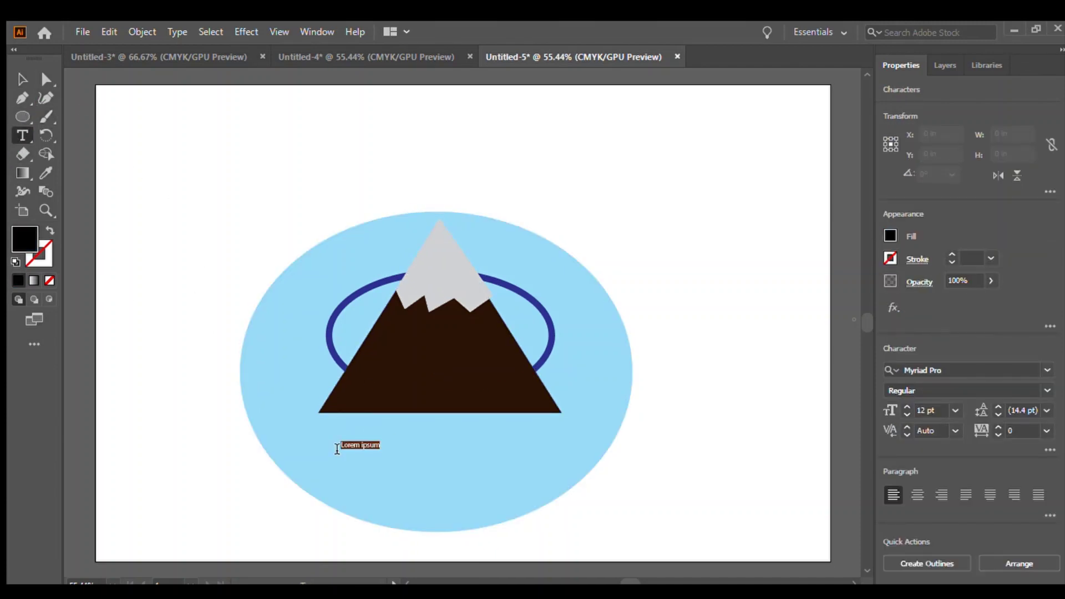
{"action": "key", "text": "BackSpace"}
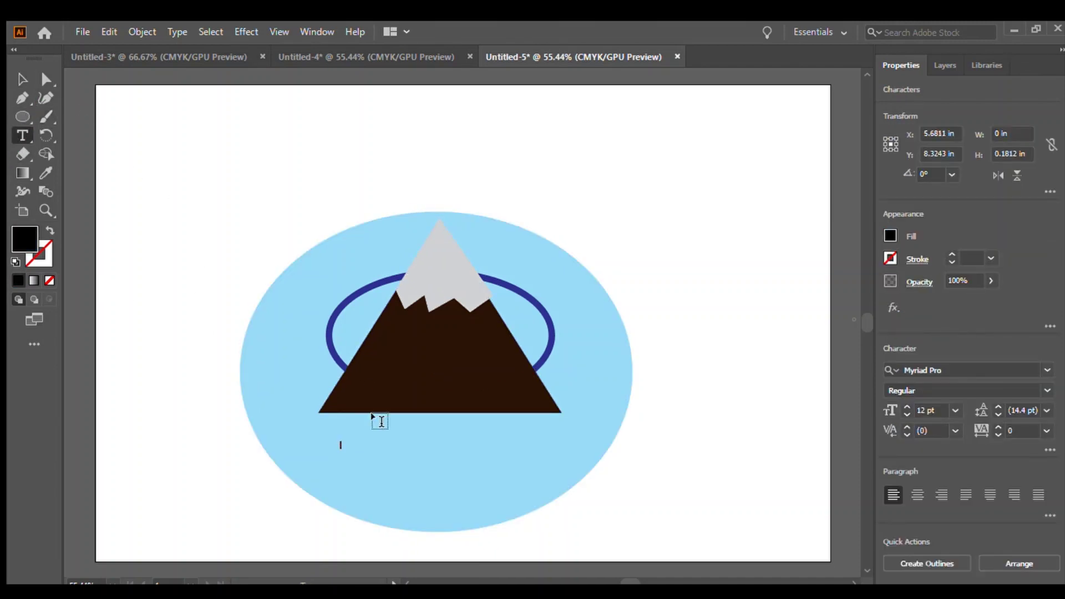
{"action": "left_click", "coordinate": [937, 409]}
{"action": "type", "text": "1"}
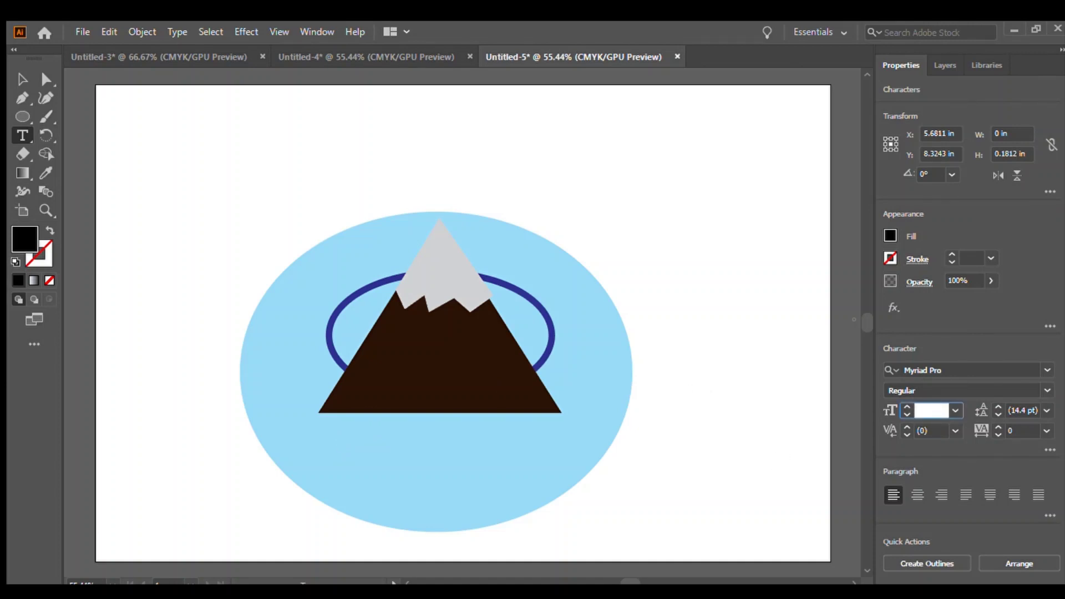
{"action": "type", "text": "0"}
{"action": "key", "text": "Return"}
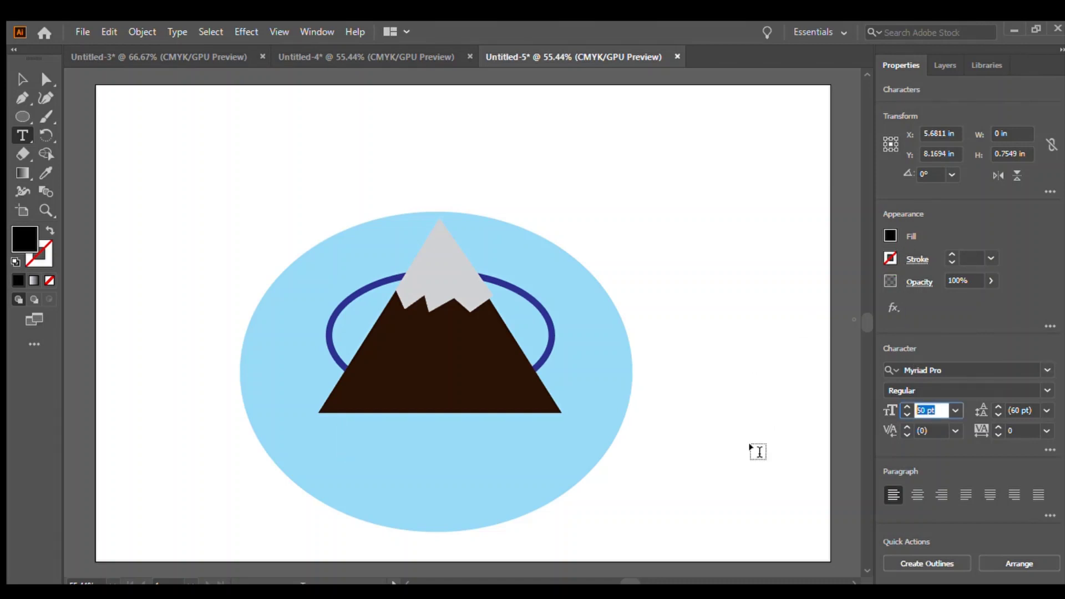
{"action": "type", "text": "70"}
{"action": "key", "text": "Return"}
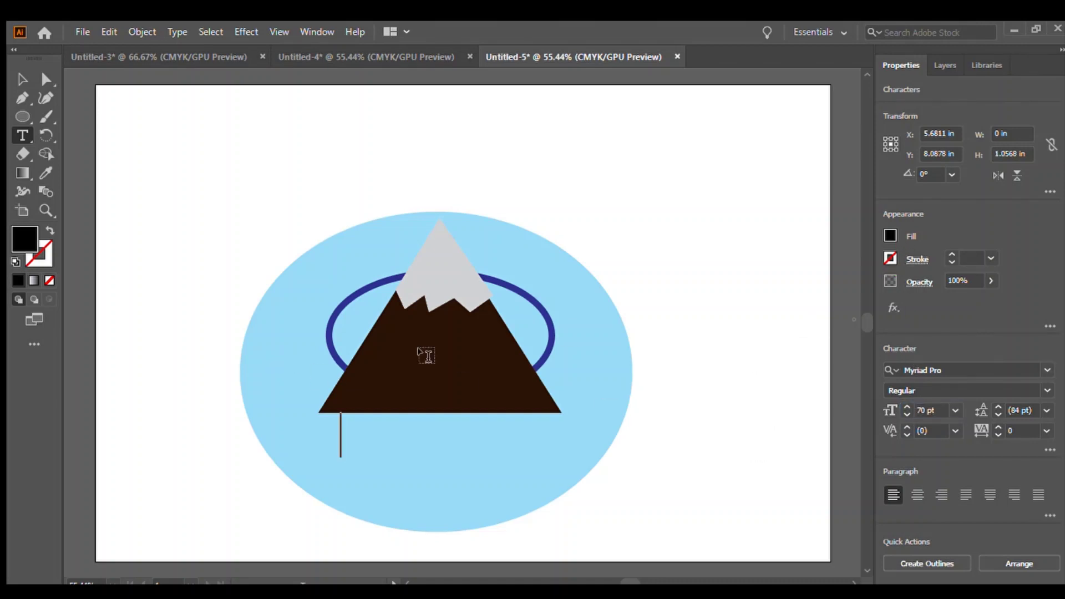
Set the text font to OCR A Extended and its fill to the ring's dark blue
{"action": "left_click", "coordinate": [1042, 370]}
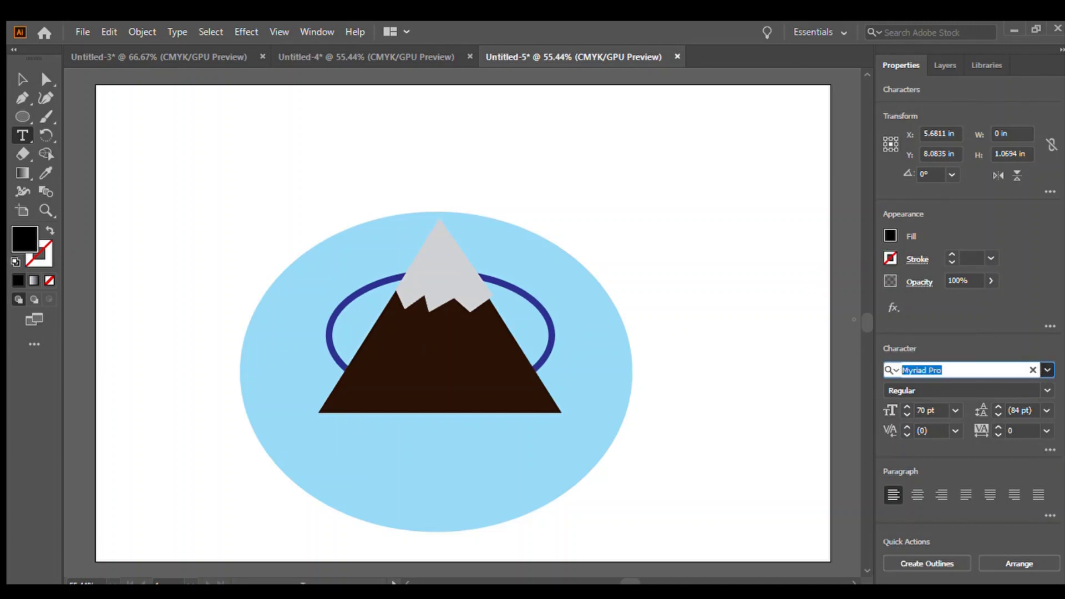
{"action": "left_click", "coordinate": [927, 543]}
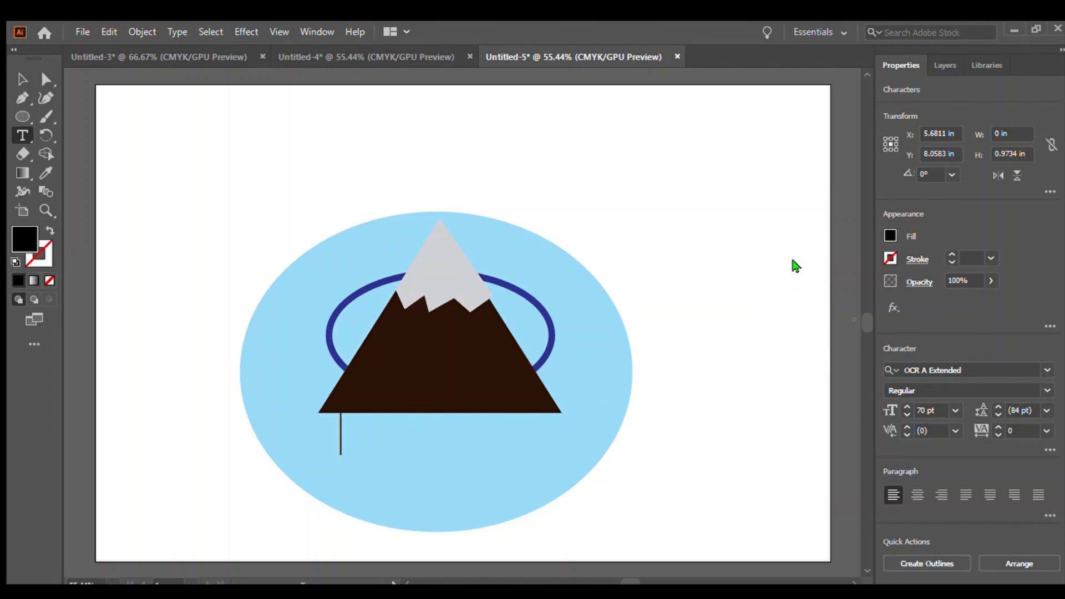
{"action": "left_click", "coordinate": [806, 288]}
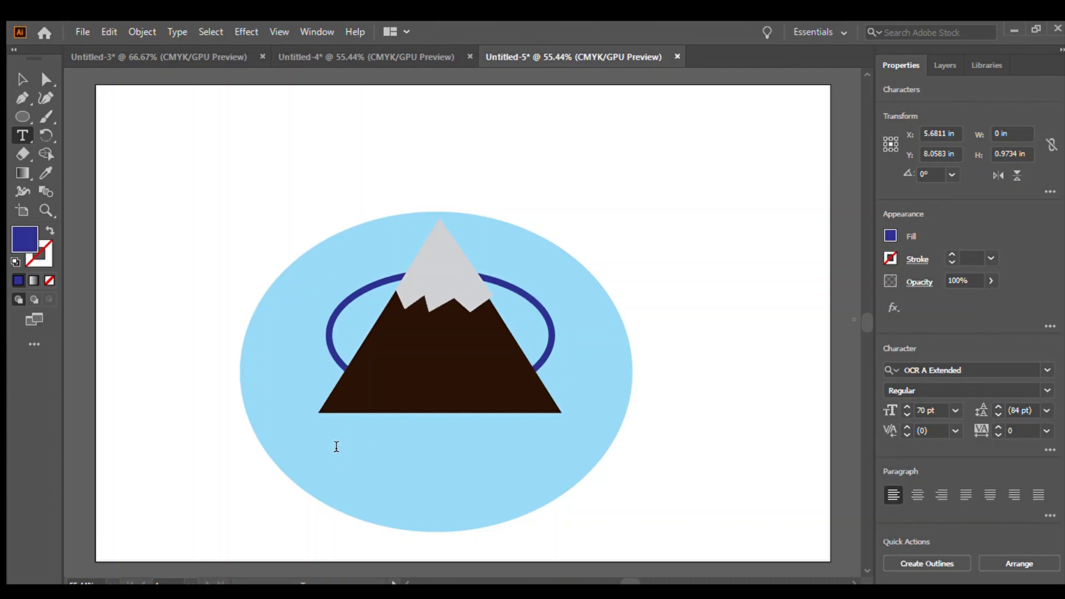
Enter the logo text "WhiteSnow" and move it slightly down and left so it is centred beneath the mountain
{"action": "type", "text": "T"}
{"action": "key", "text": "BackSpace"}
{"action": "type", "text": "AD"}
{"action": "key", "text": "BackSpace"}
{"action": "key", "text": "BackSpace"}
{"action": "type", "text": "White"}
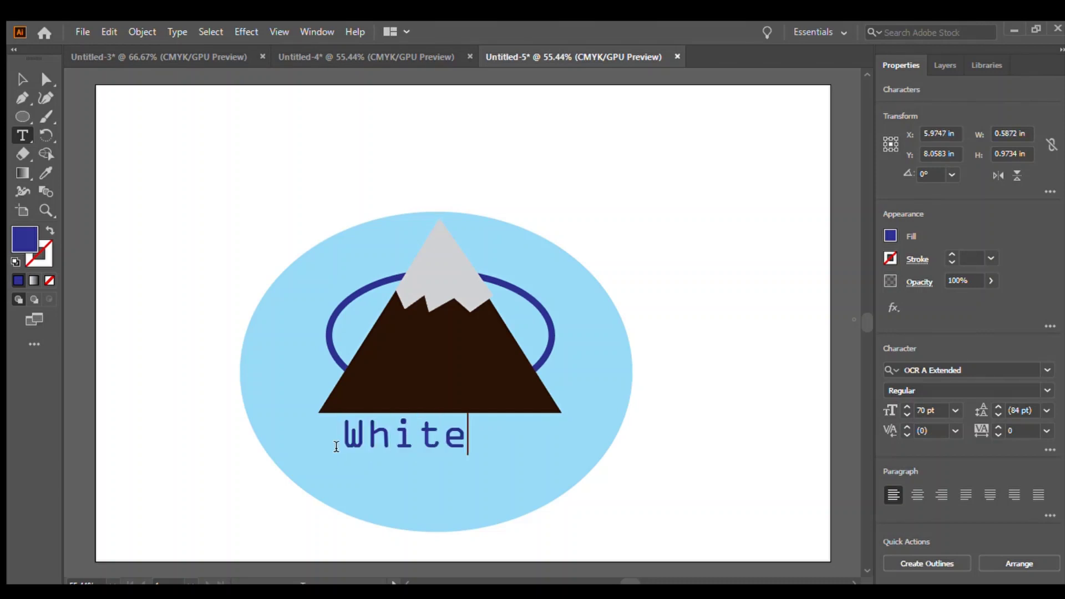
{"action": "type", "text": "Snow"}
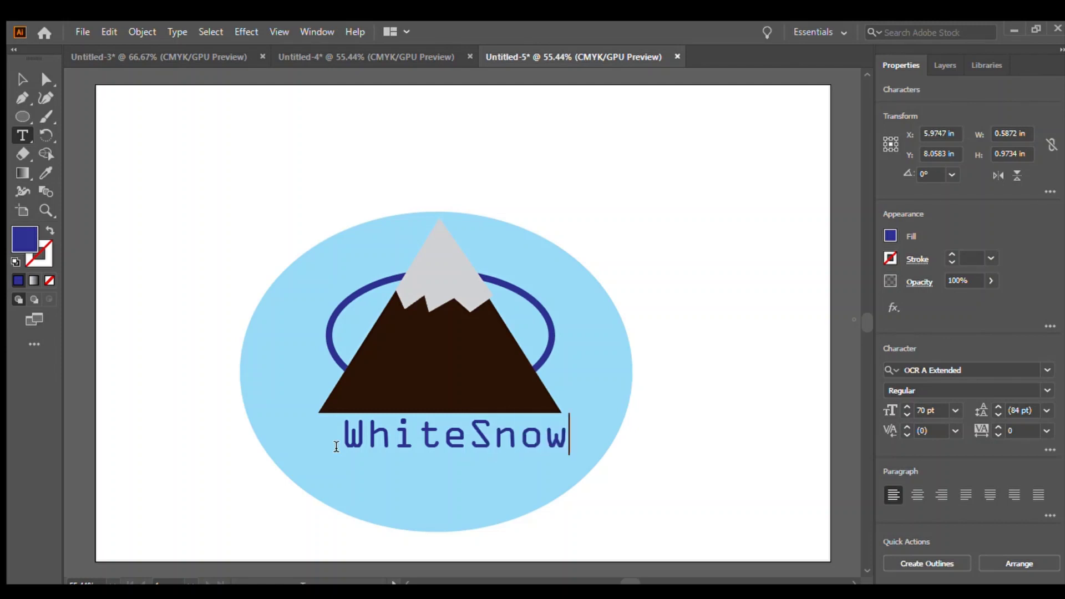
{"action": "left_click", "coordinate": [22, 79]}
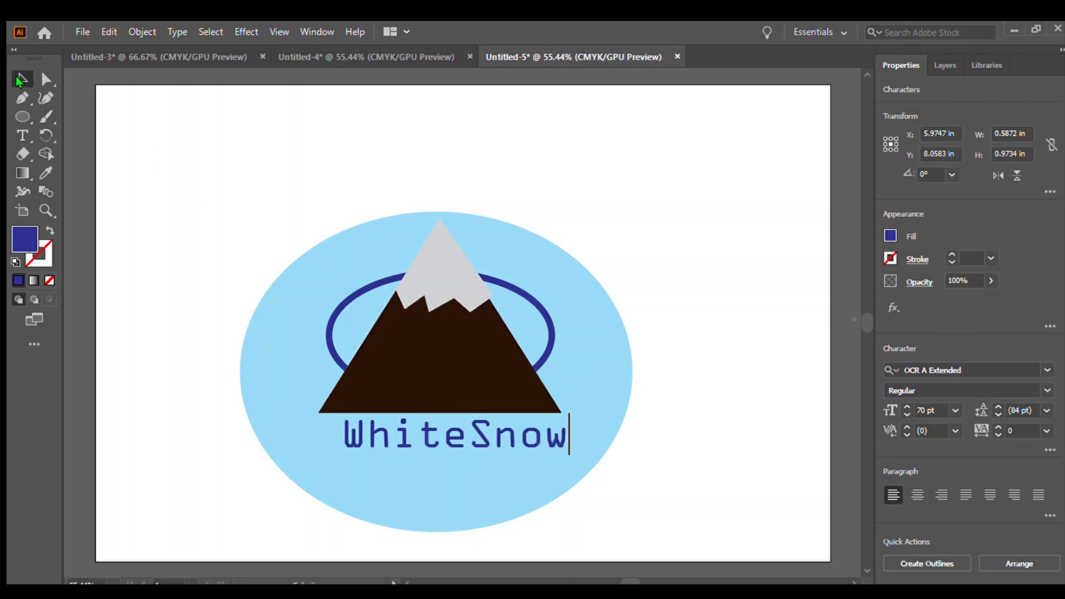
{"action": "left_click_drag", "start_coordinate": [430, 435], "coordinate": [412, 448]}
{"action": "left_click", "coordinate": [679, 507]}
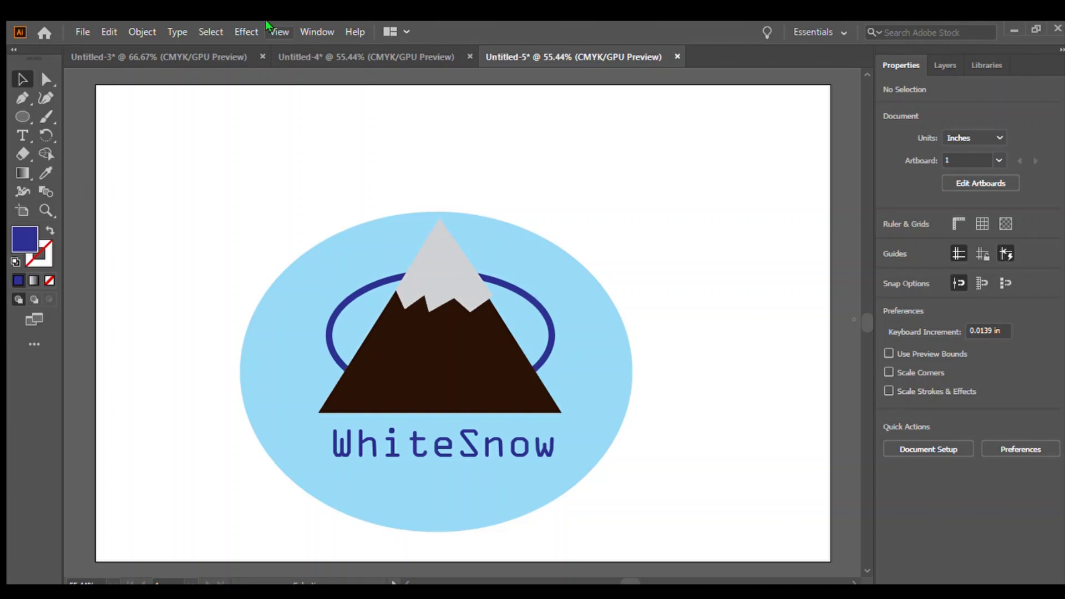
Shift the blue rounded background slightly left in the Untitled-3 document, and deselect the mountain group in Untitled-4
{"action": "left_click", "coordinate": [192, 54]}
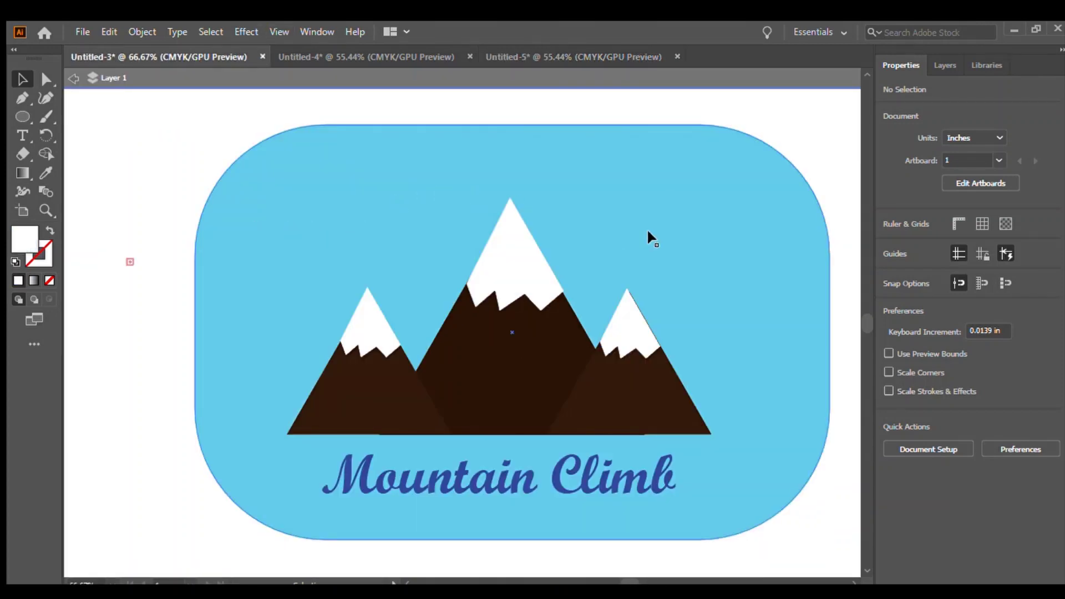
{"action": "left_click_drag", "start_coordinate": [654, 216], "coordinate": [645, 217]}
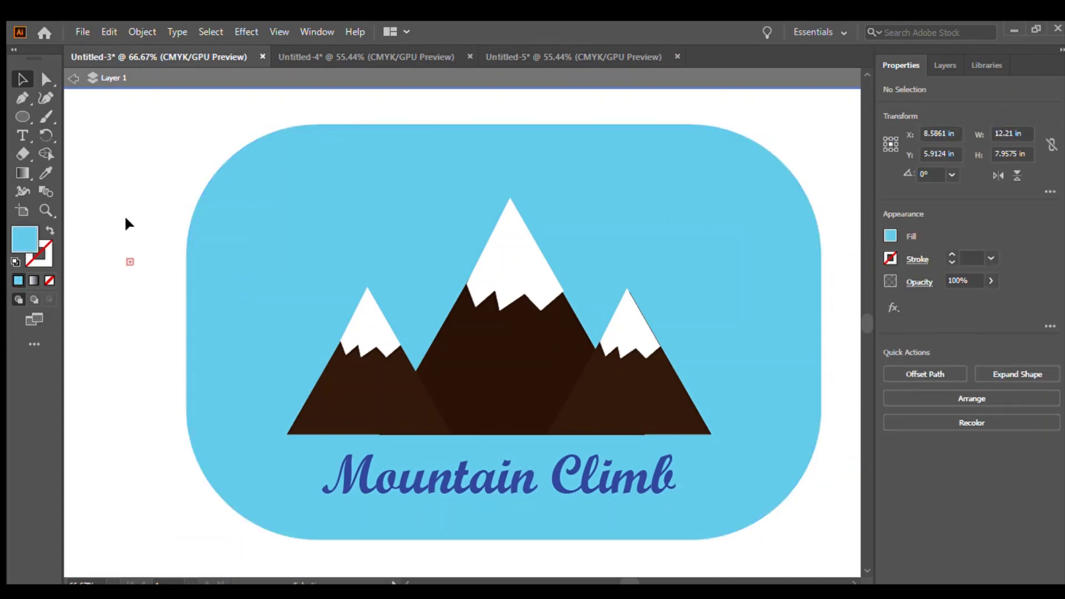
{"action": "left_click", "coordinate": [423, 53]}
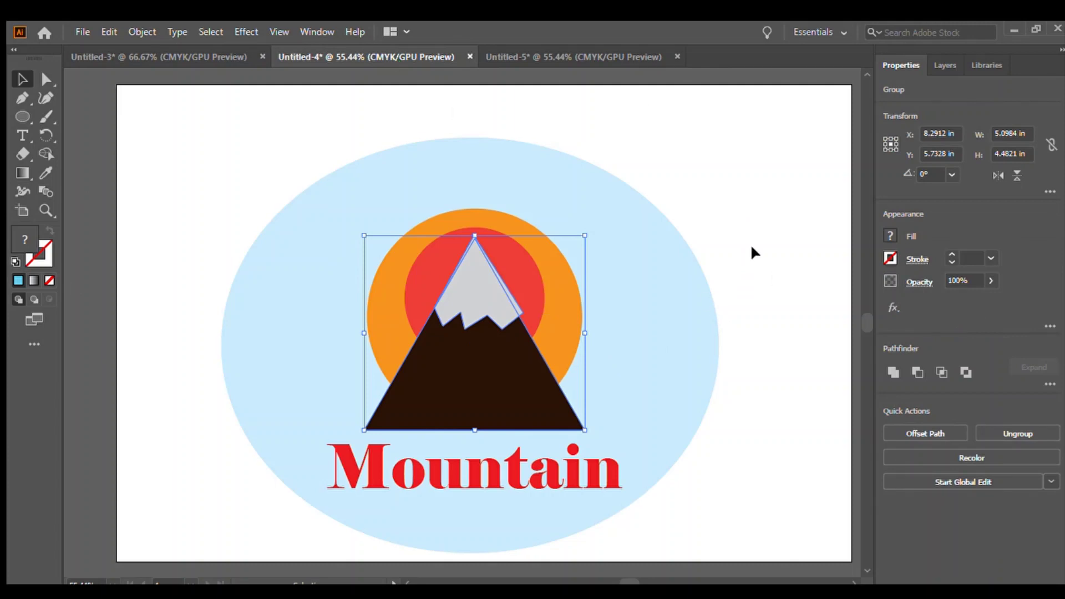
{"action": "left_click", "coordinate": [752, 248]}
Move the complete WhiteSnow logo upward on the Untitled-5 artboard and compare it with the Mountain logo in Untitled-4
{"action": "left_click", "coordinate": [596, 56]}
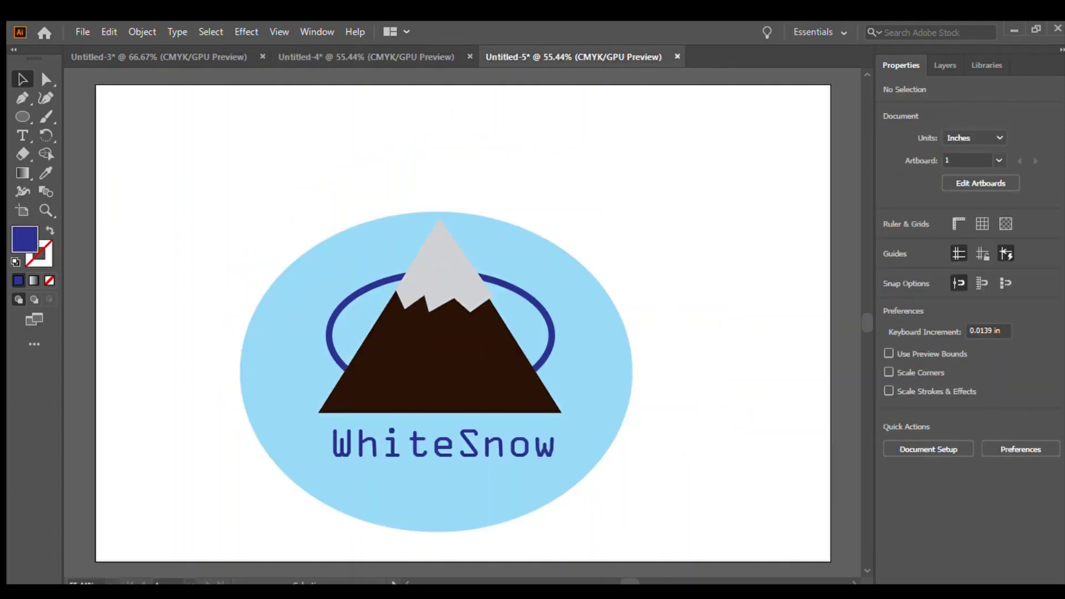
{"action": "left_click_drag", "start_coordinate": [209, 190], "coordinate": [782, 555]}
{"action": "left_click_drag", "start_coordinate": [469, 315], "coordinate": [467, 272]}
{"action": "left_click", "coordinate": [797, 347]}
{"action": "left_click", "coordinate": [380, 56]}
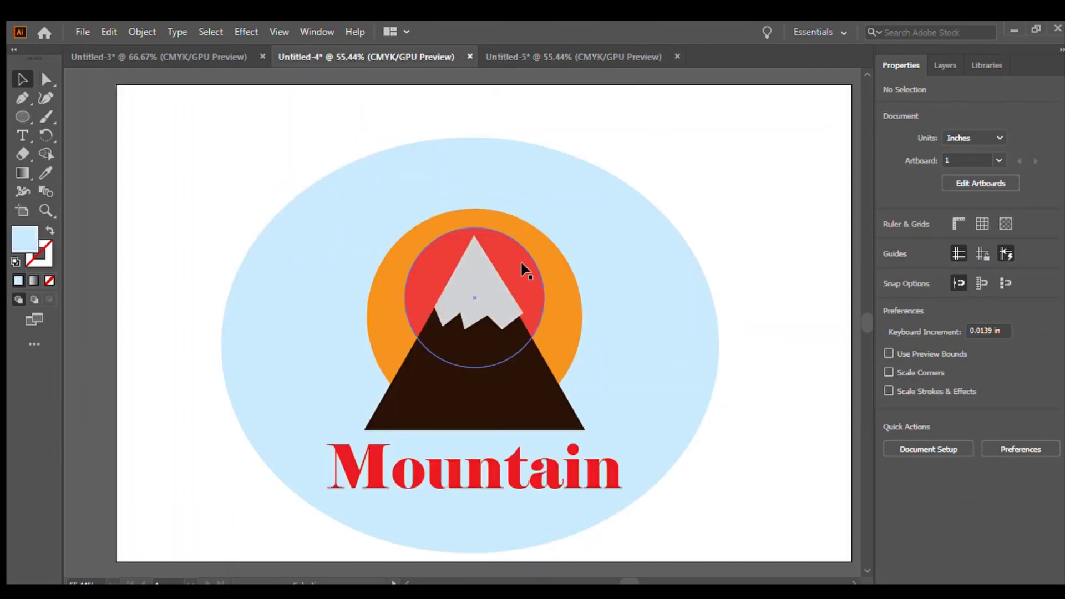
{"action": "left_click", "coordinate": [532, 47]}
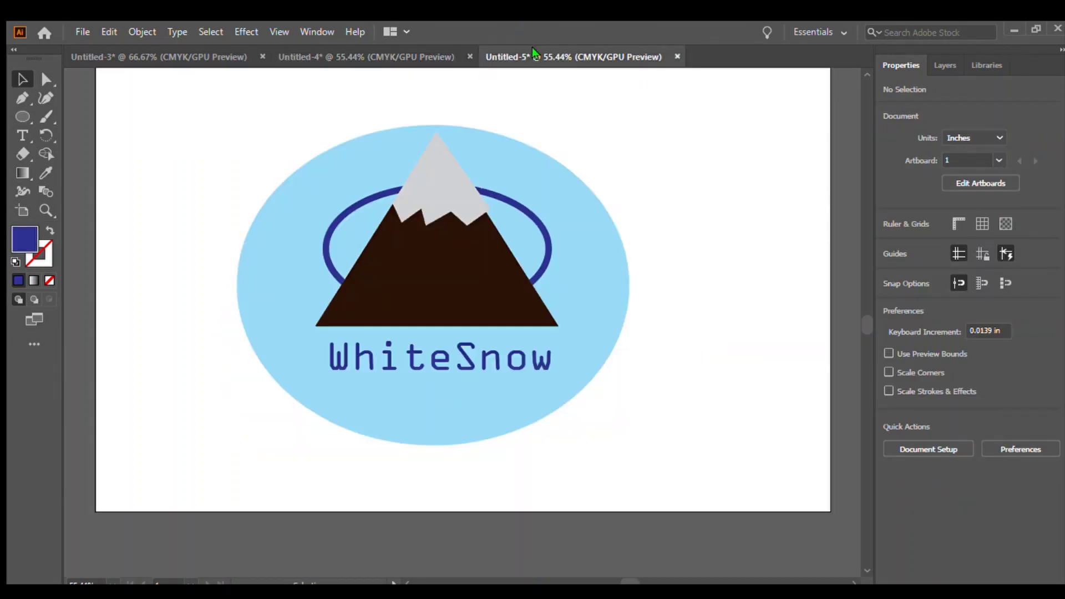